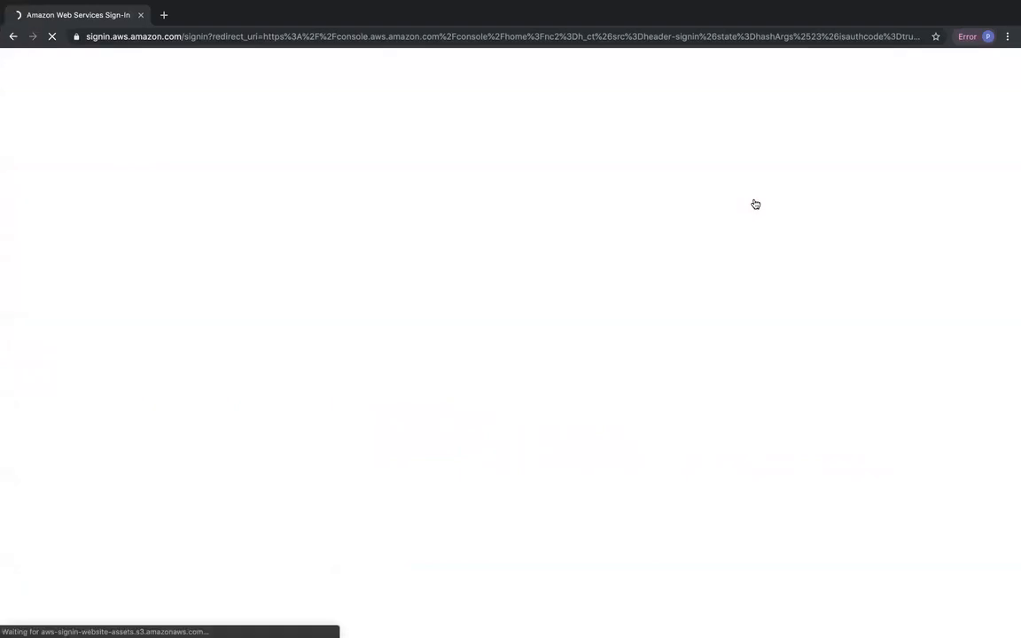
Find the IAM service from the AWS Management Console home page and open it
click(401, 241)
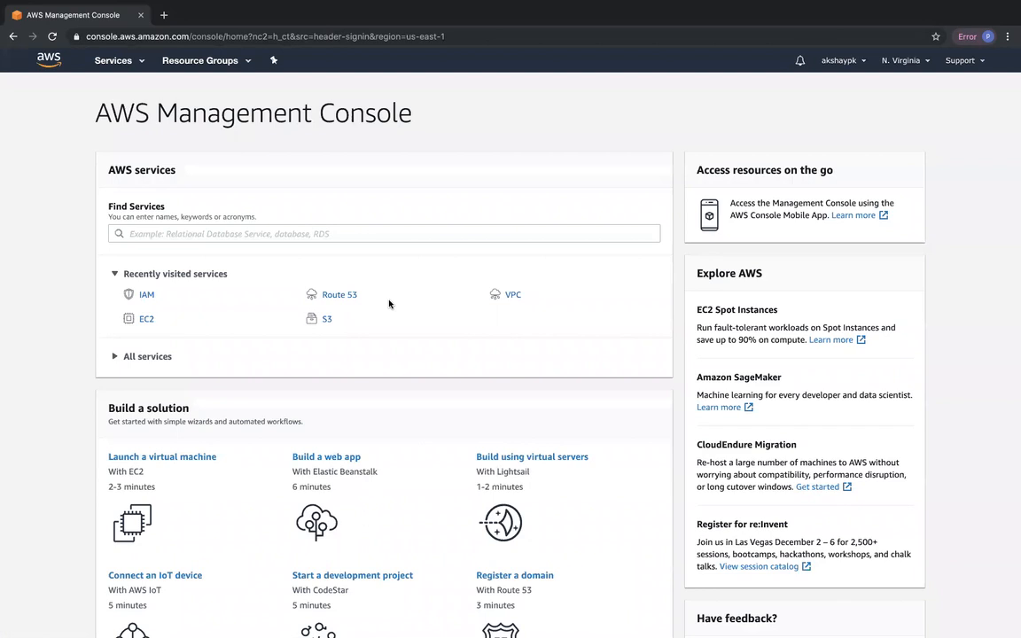
click(364, 236)
text(IAM)
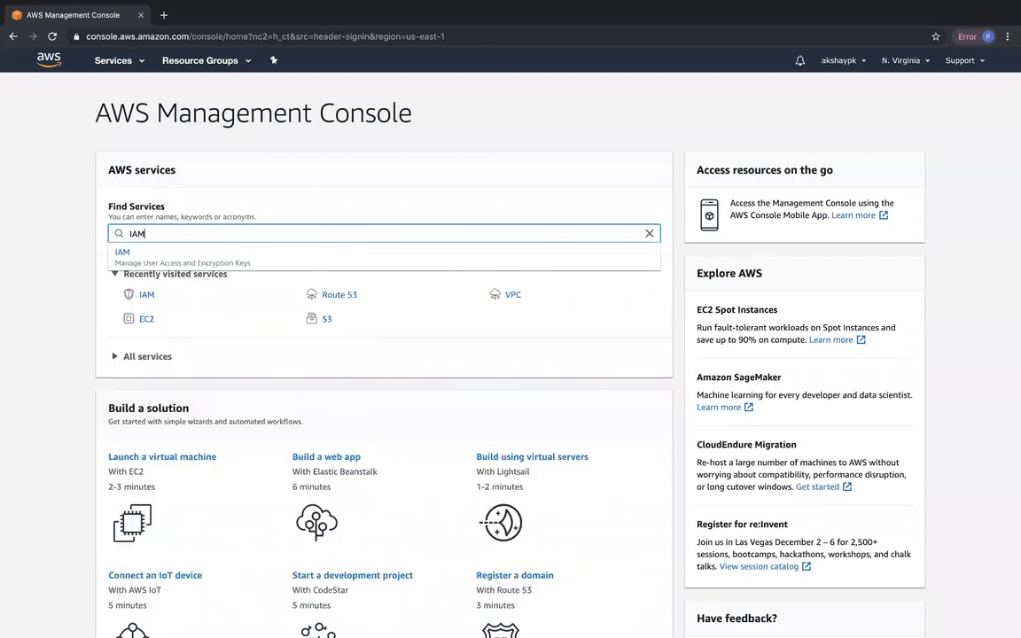
click(312, 262)
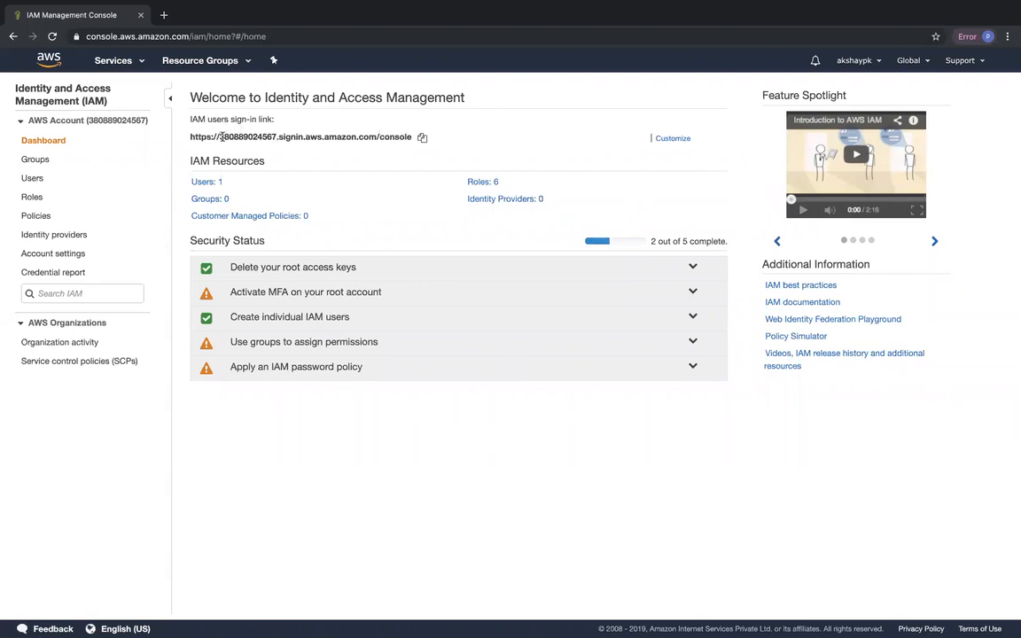
Customize the IAM users sign-in link by creating an account alias from the account owner's name and a number
click(671, 140)
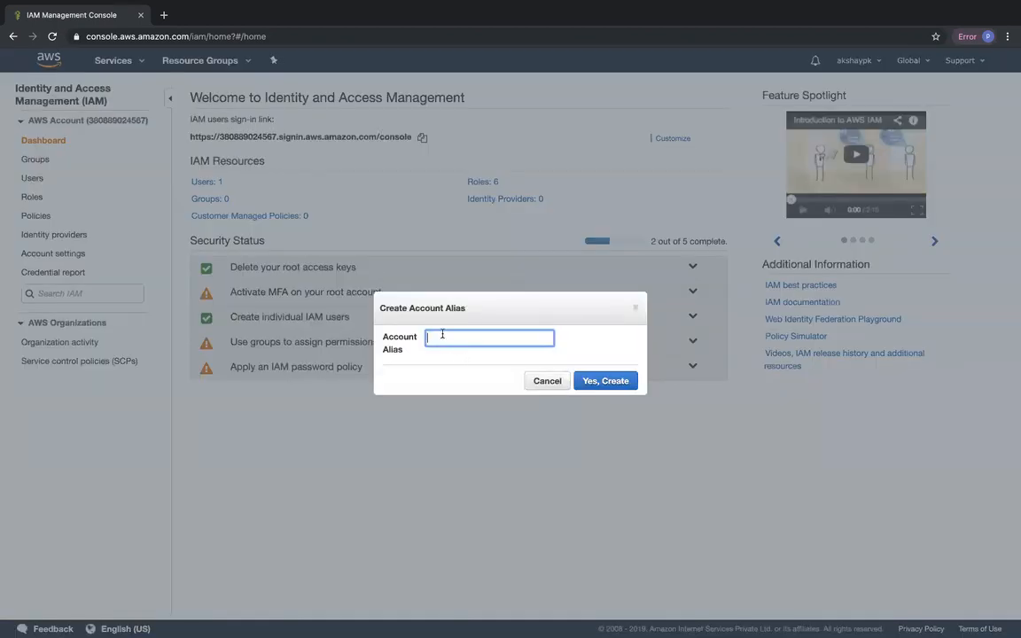
text(akshaypk2395)
click(597, 383)
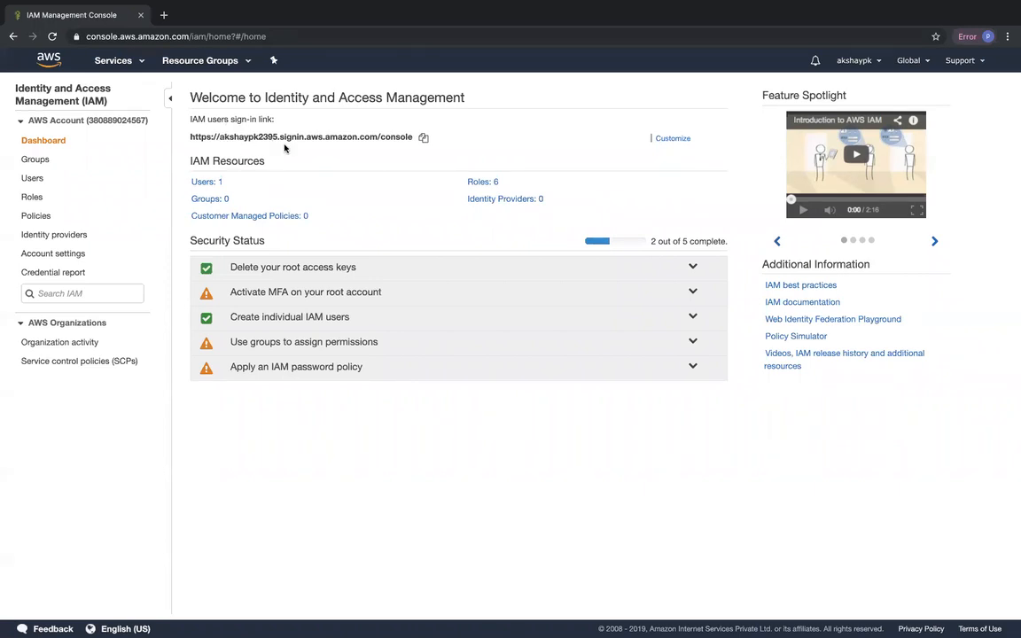
Open the IAM users list and check the Demo - IAM slide for the tasks to perform
click(33, 178)
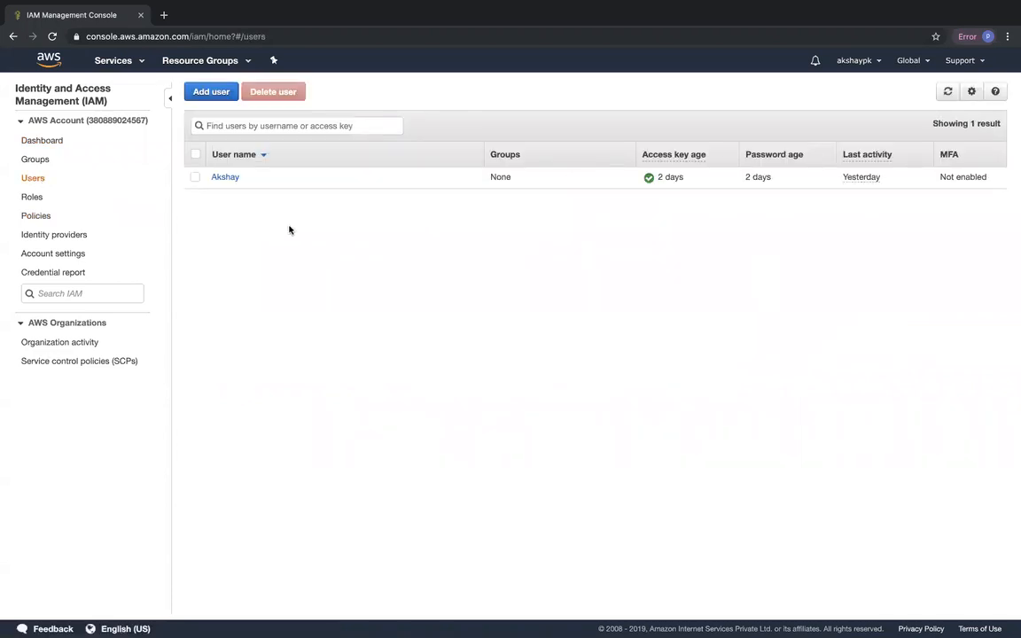
key(ctrl+Left)
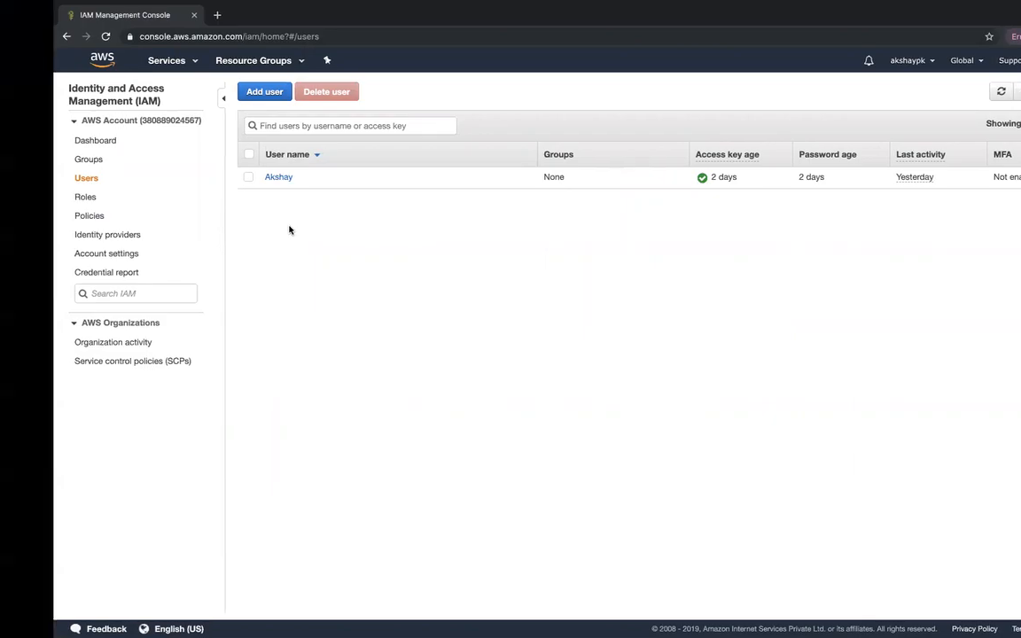
key(ctrl+Left)
key(ctrl+Right)
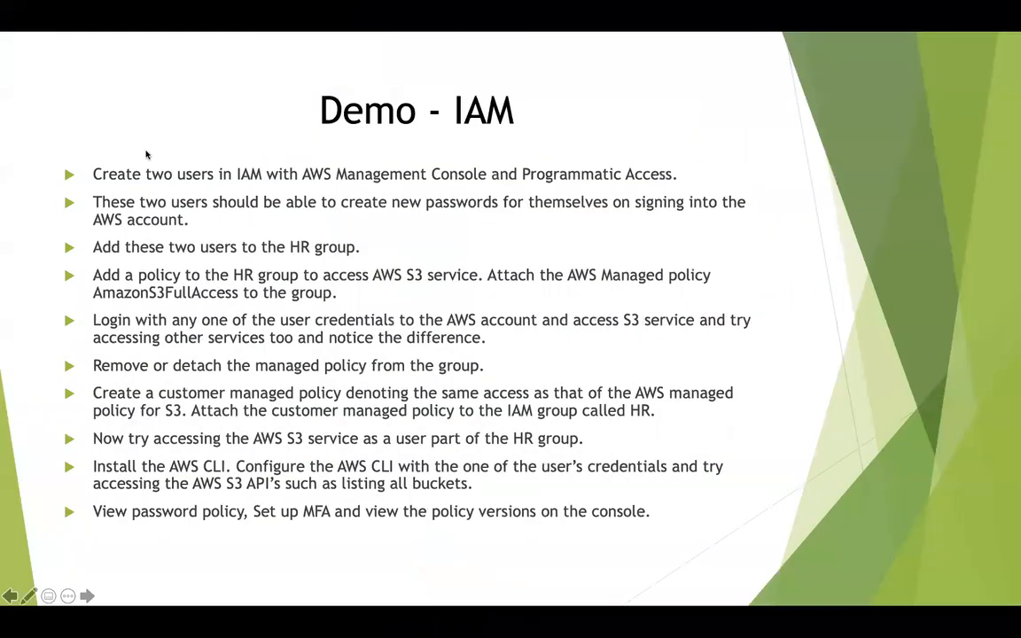
key(ctrl+Right)
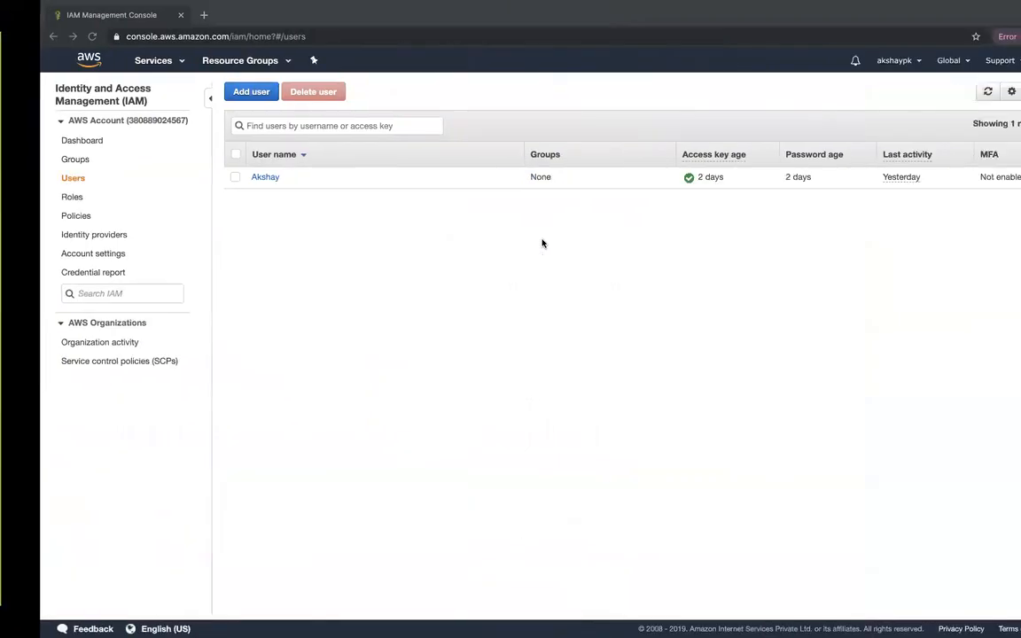
Start adding IAM users and enter the user names for two new users
click(223, 96)
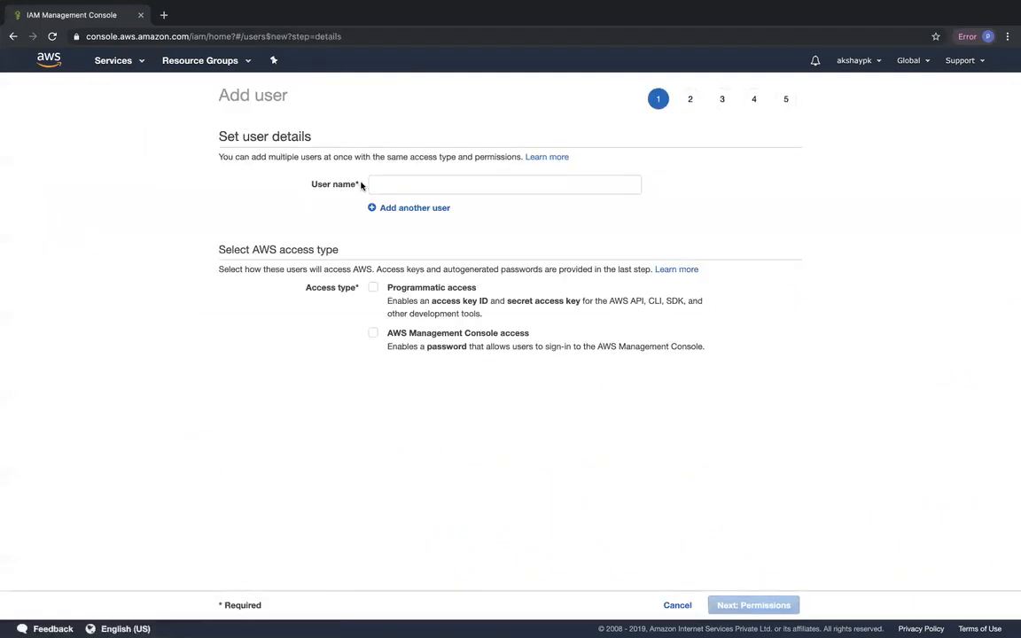
click(405, 185)
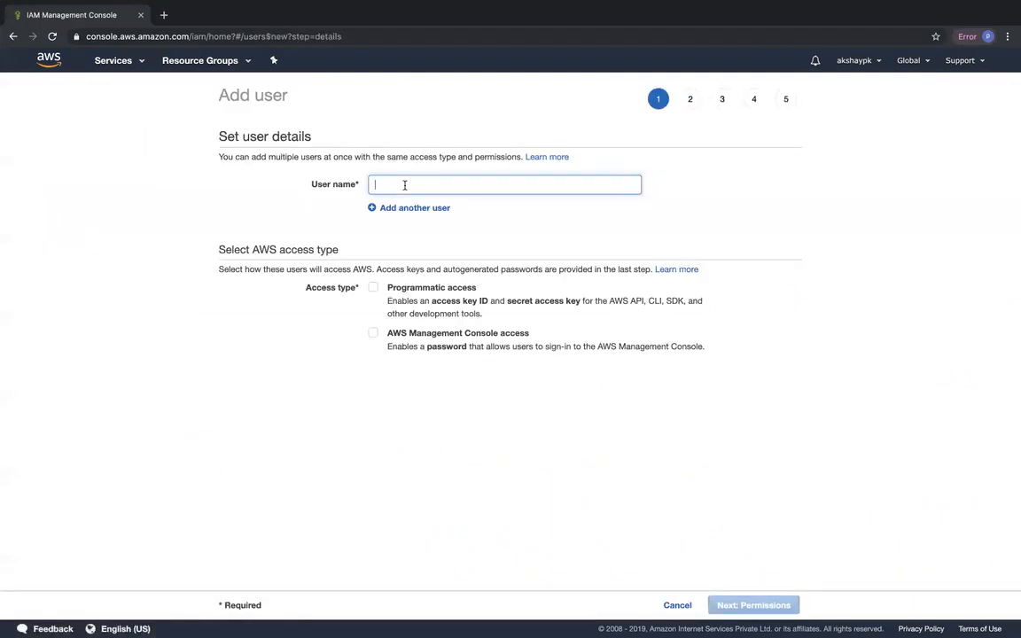
text(Hariharan)
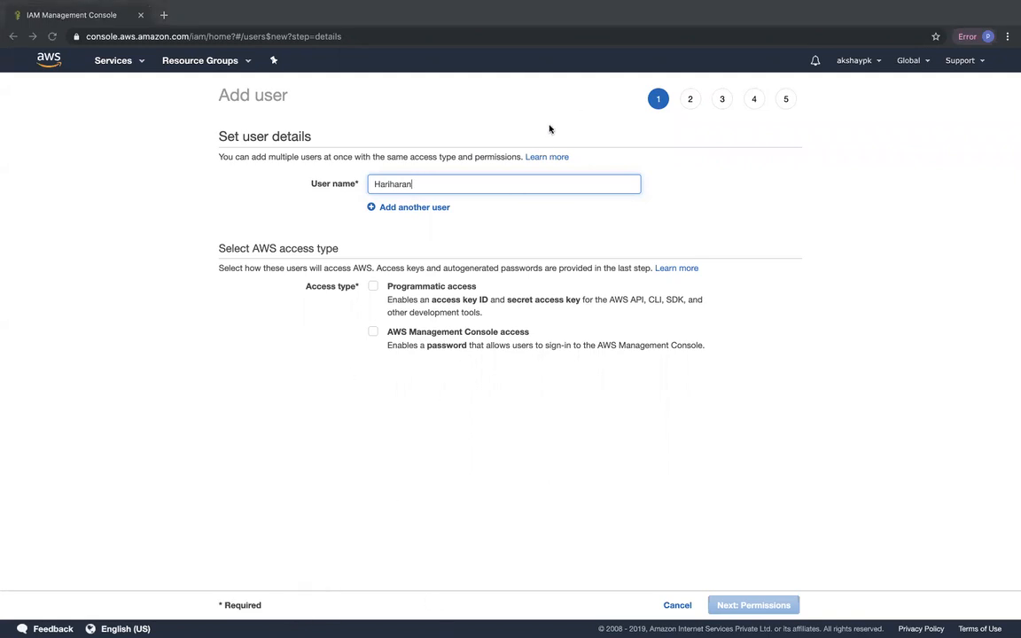
click(409, 208)
text(Karthikeyan)
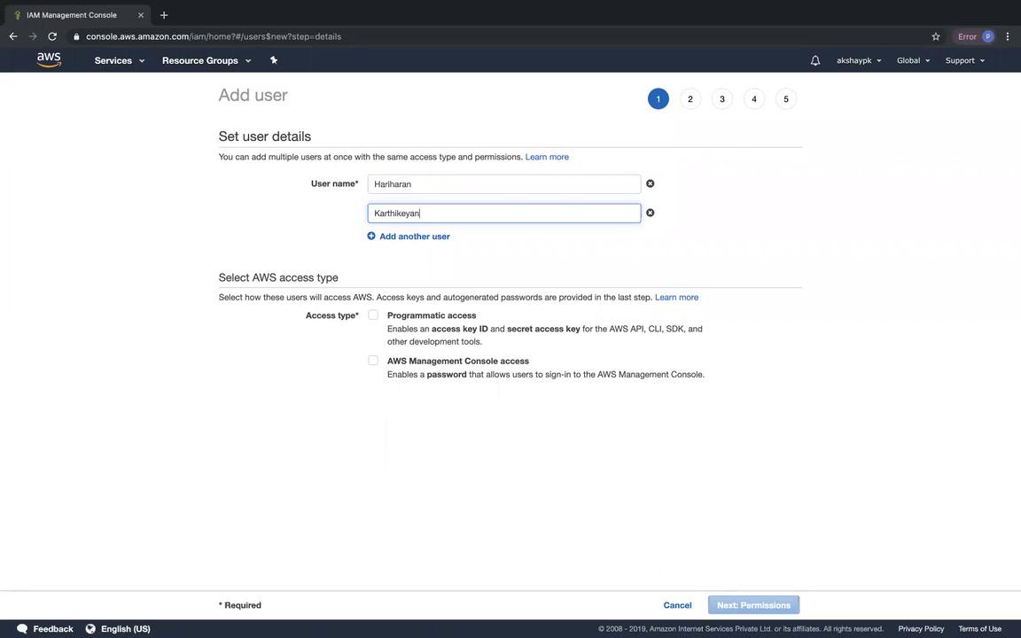
Enable both Programmatic access and AWS Management Console access for the new users
click(373, 317)
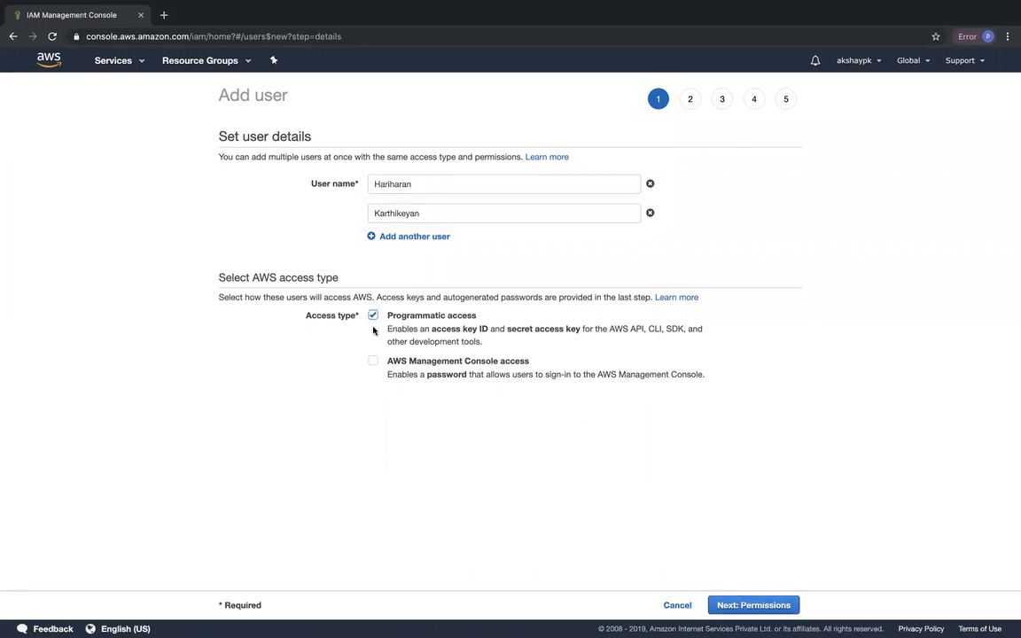
click(373, 362)
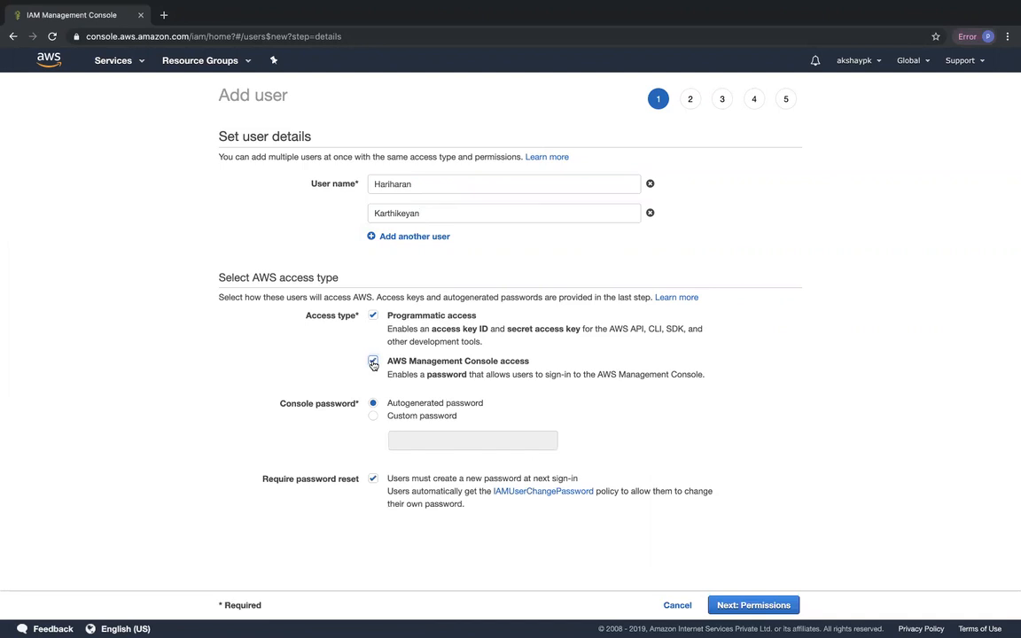
click(373, 363)
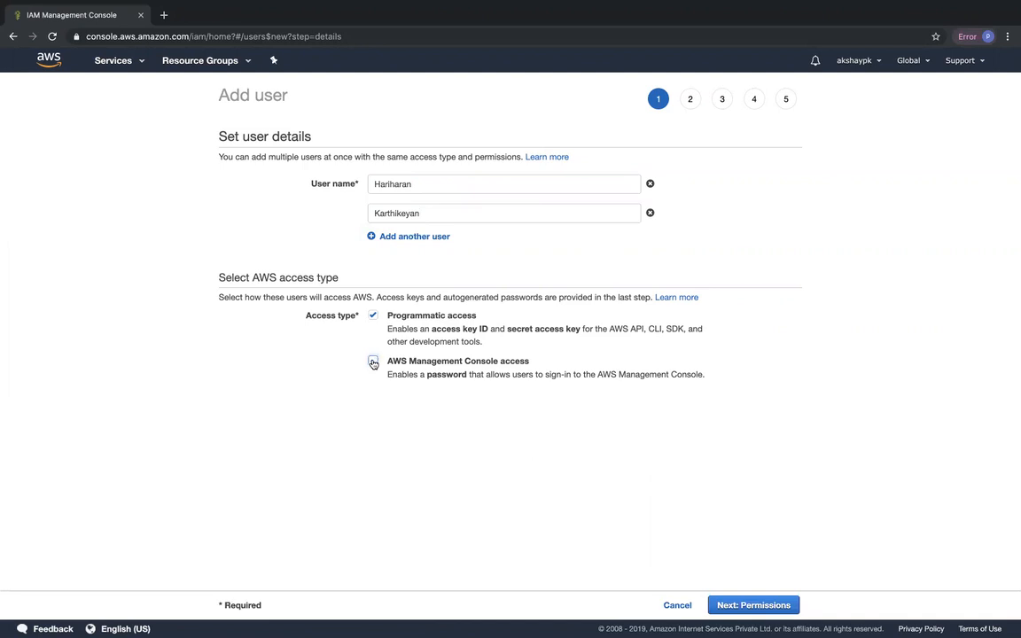
click(373, 363)
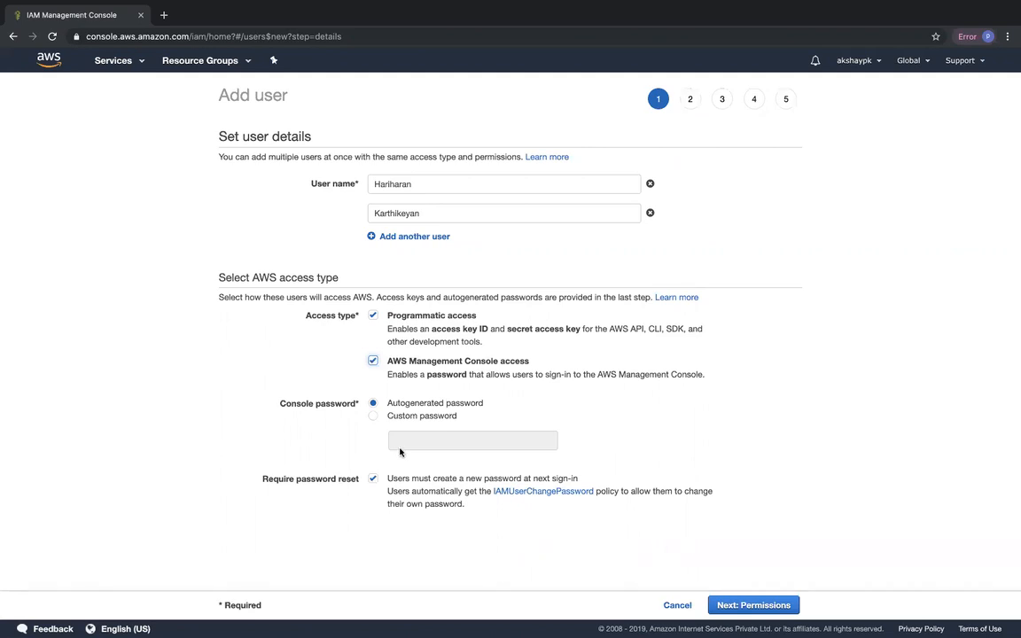
Set a custom console password for the new users, continue to permissions, and decline saving the password in the browser
click(373, 416)
click(407, 440)
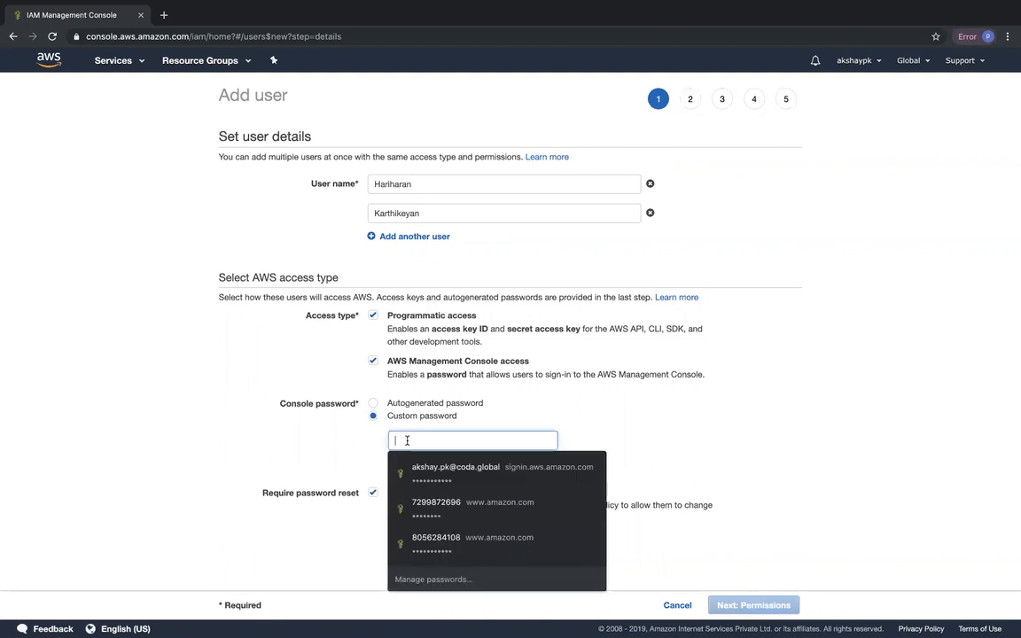
text(•)
key(BackSpace)
text(••••••••)
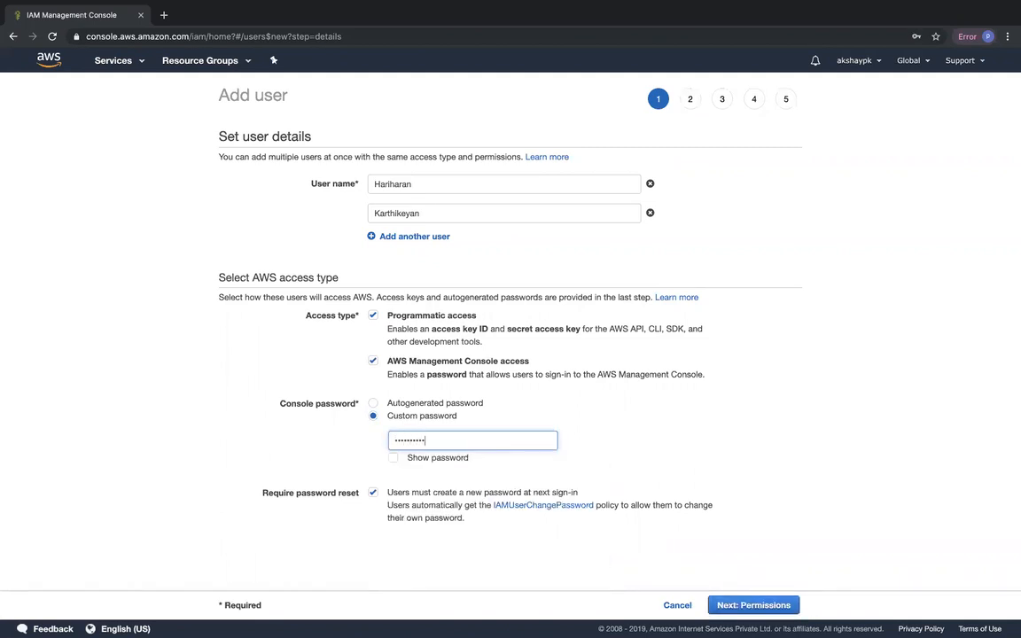
click(393, 457)
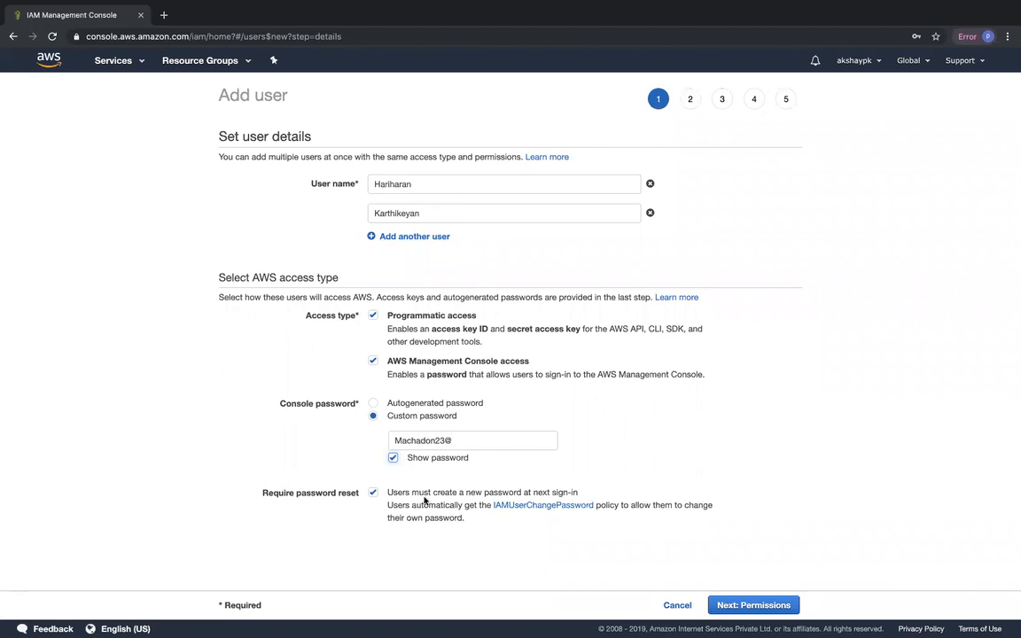
click(770, 607)
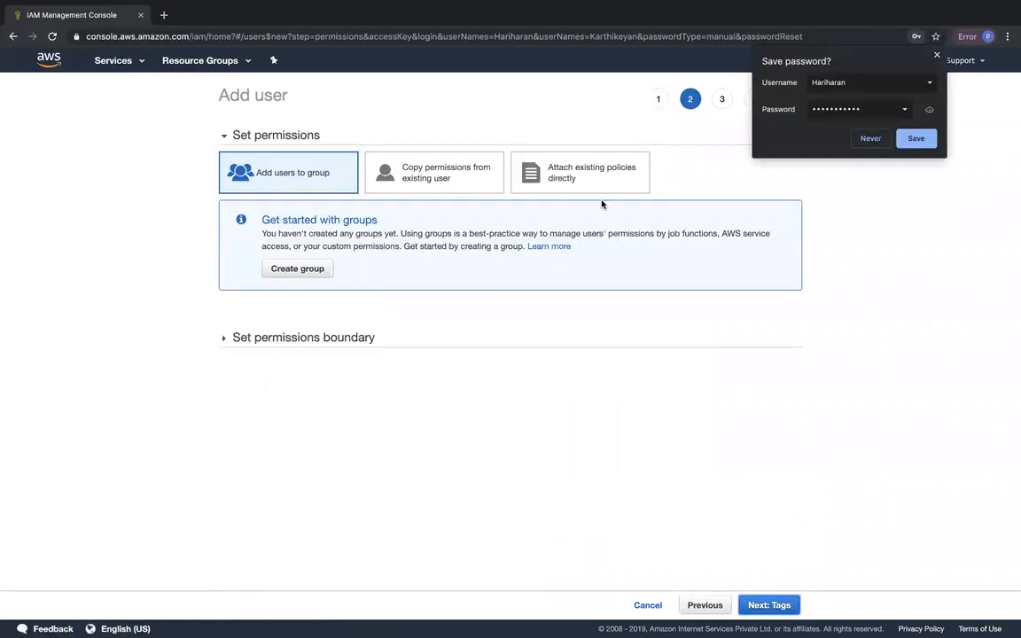
click(871, 139)
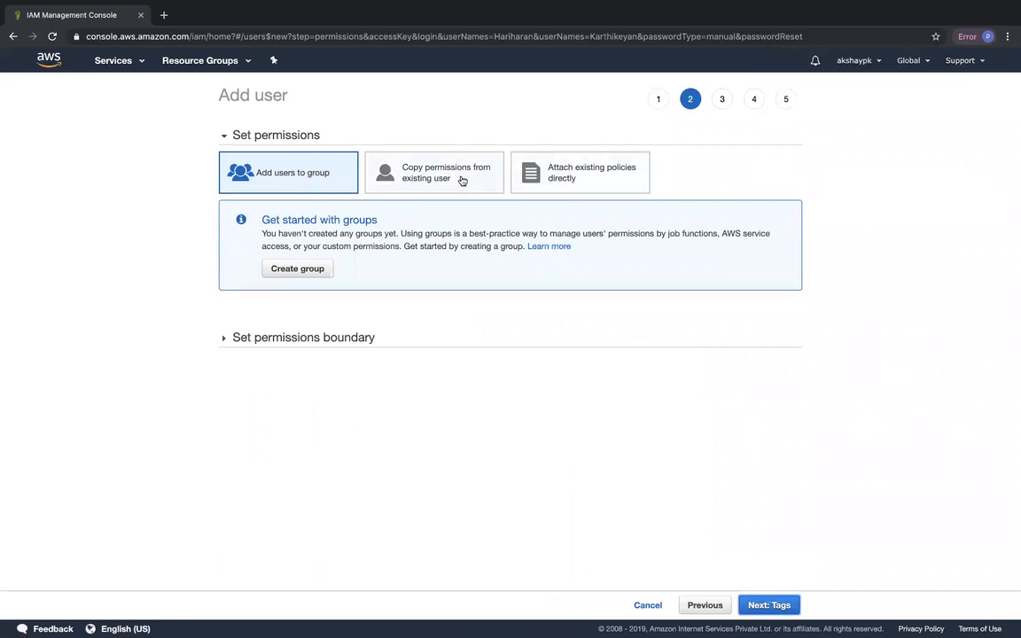
Choose attaching existing policies directly, browse the policy list, and continue to tags without selecting a policy
click(616, 183)
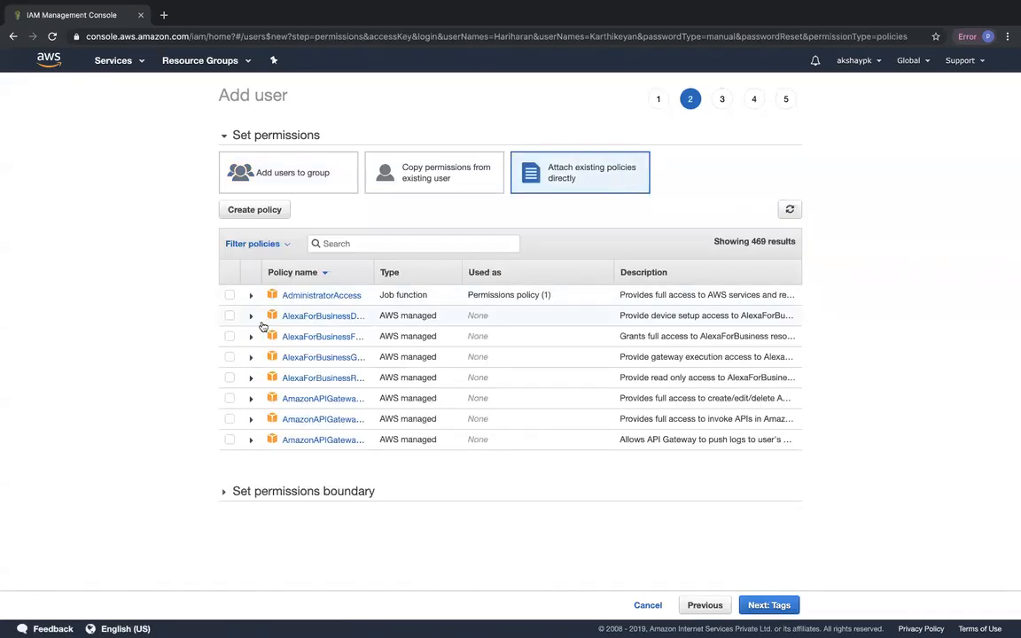
scroll(285, 359, down, 15)
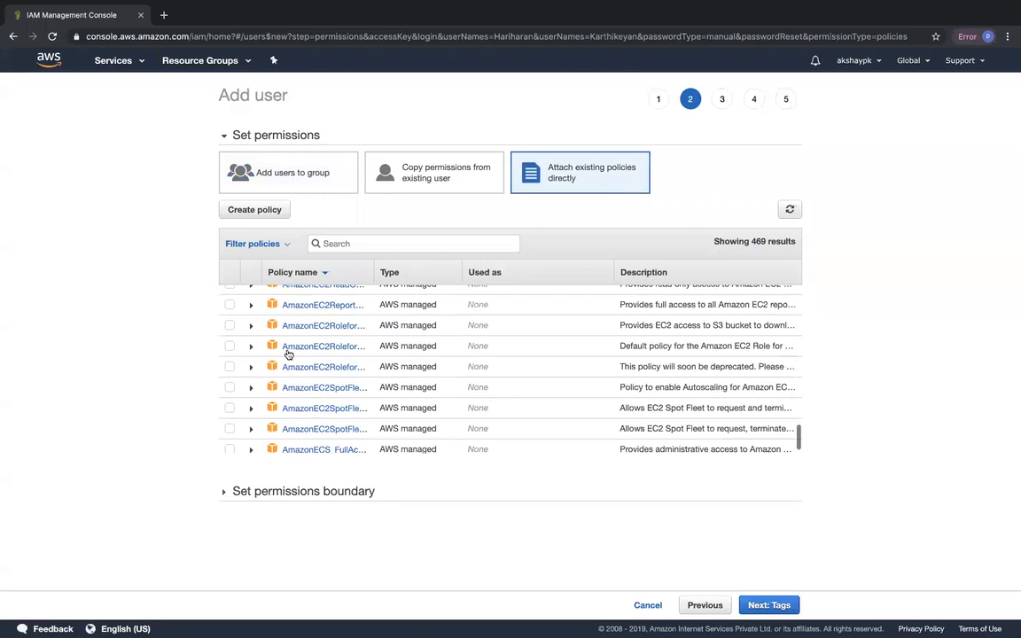
scroll(288, 354, up, 15)
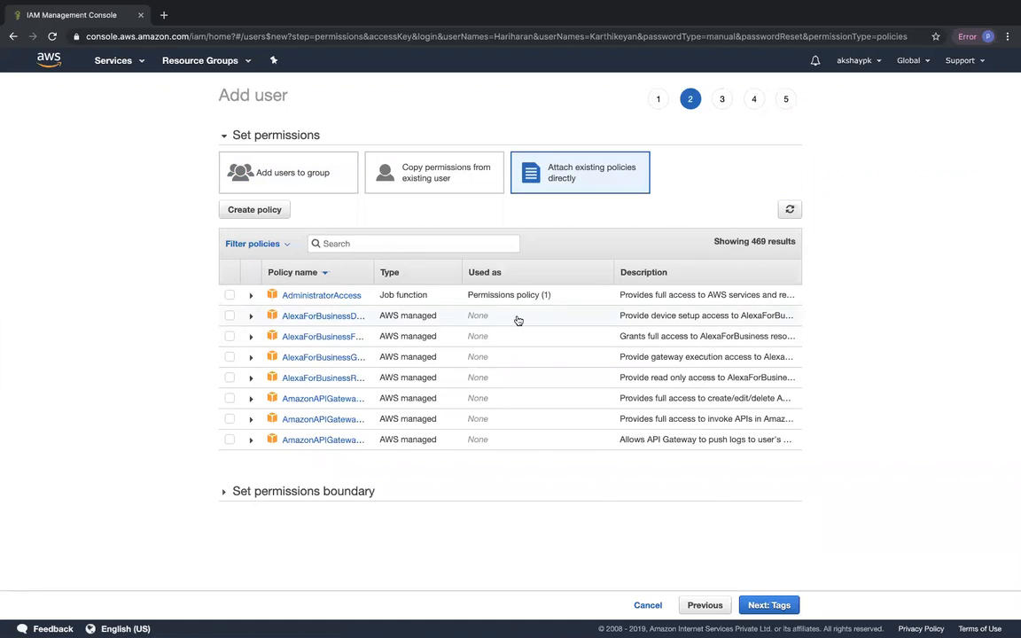
click(769, 606)
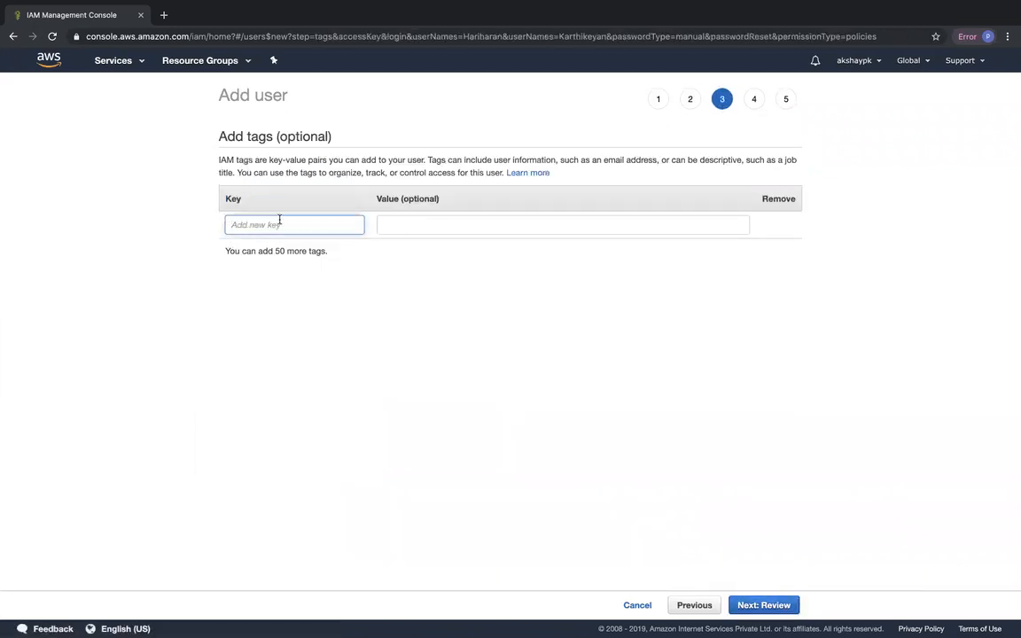
Add a tag with the key Team and the value HR to the new users
text(Name)
key(Tab)
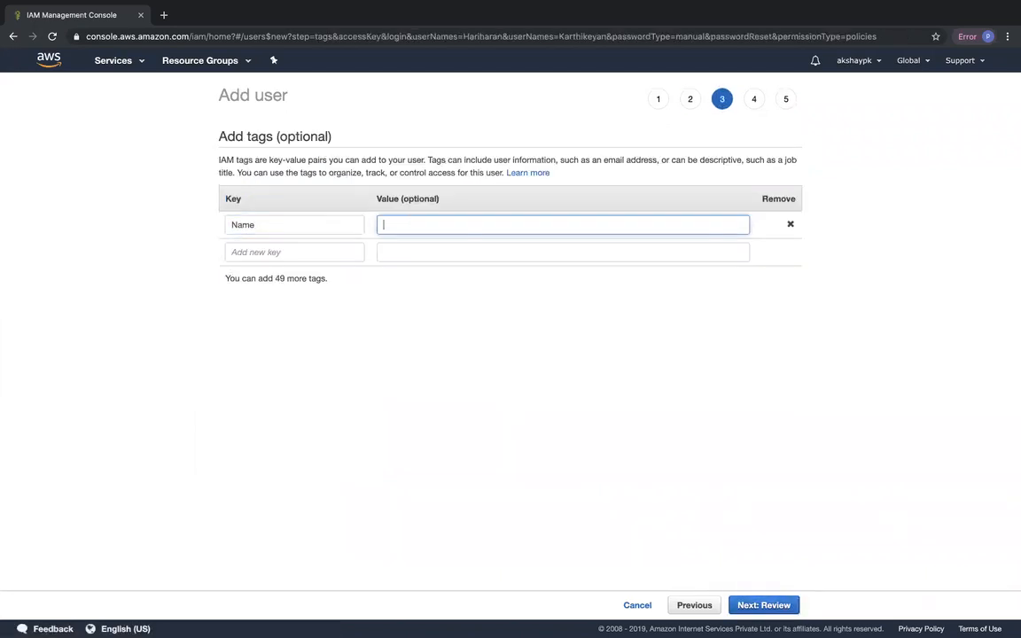
double_click(296, 231)
text(Tea)
key(Tab)
click(286, 228)
text(m)
key(Tab)
Review and create the two users, and download their security credentials as a CSV file
click(751, 604)
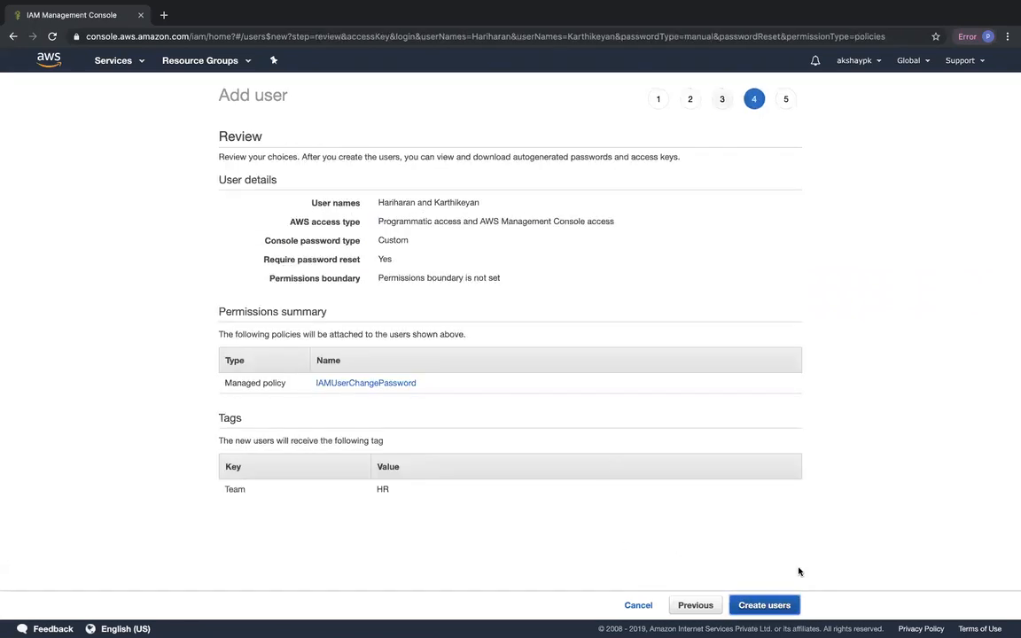
click(764, 605)
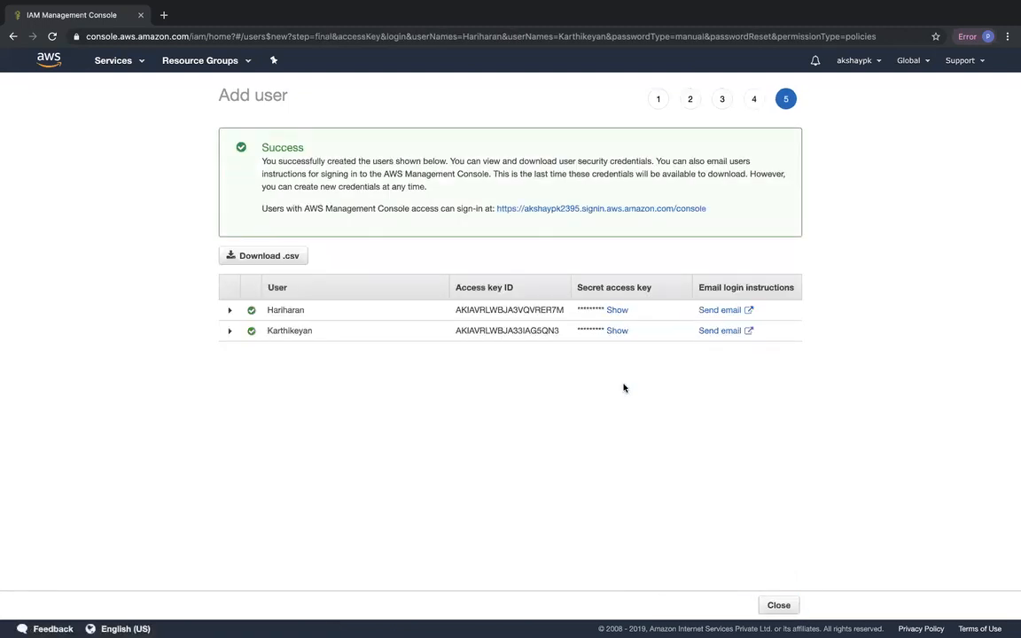
click(271, 257)
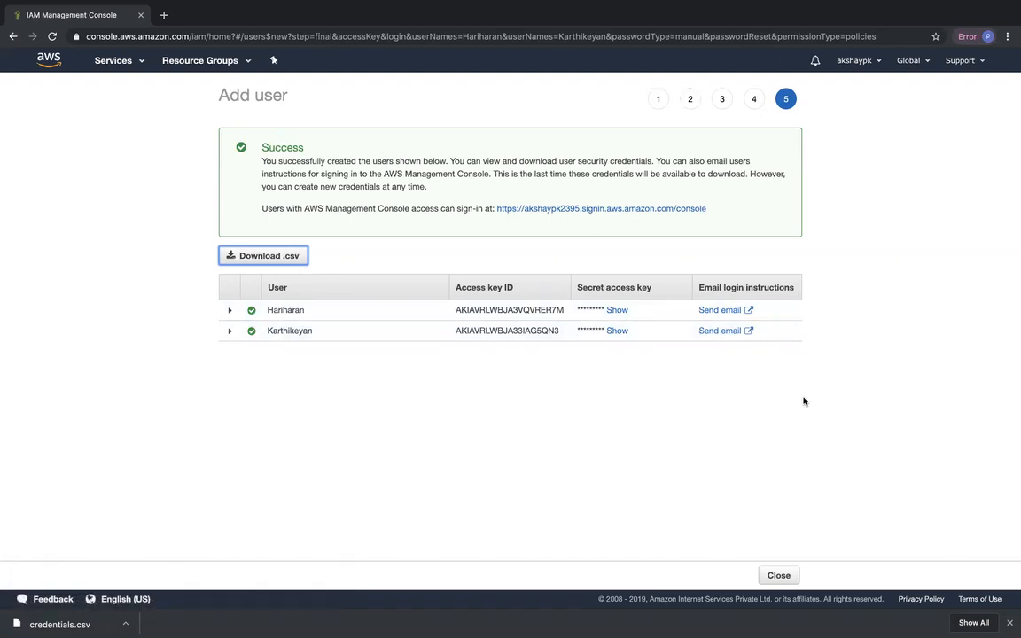
Try the option to email login instructions to the first new user, and quit the Mail account setup
click(745, 313)
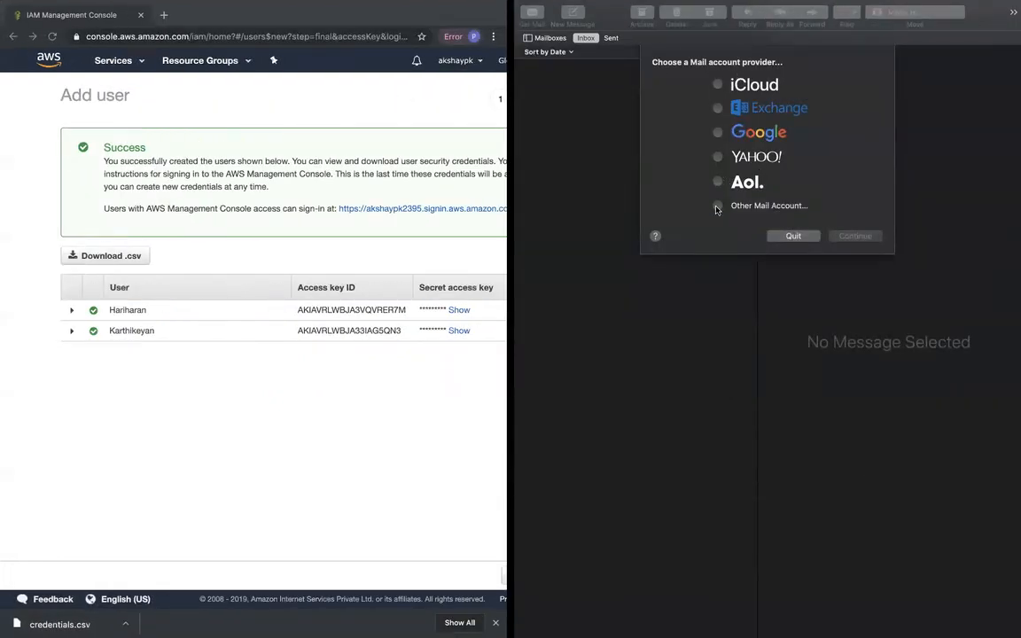
click(794, 236)
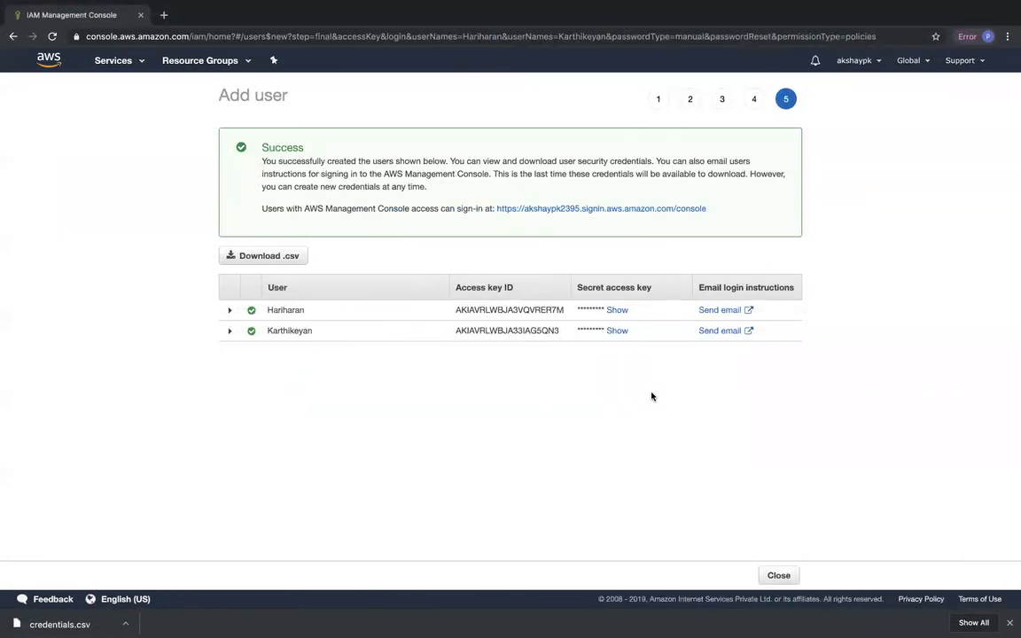
Examine the creation details of the first new user and collapse them again
click(230, 311)
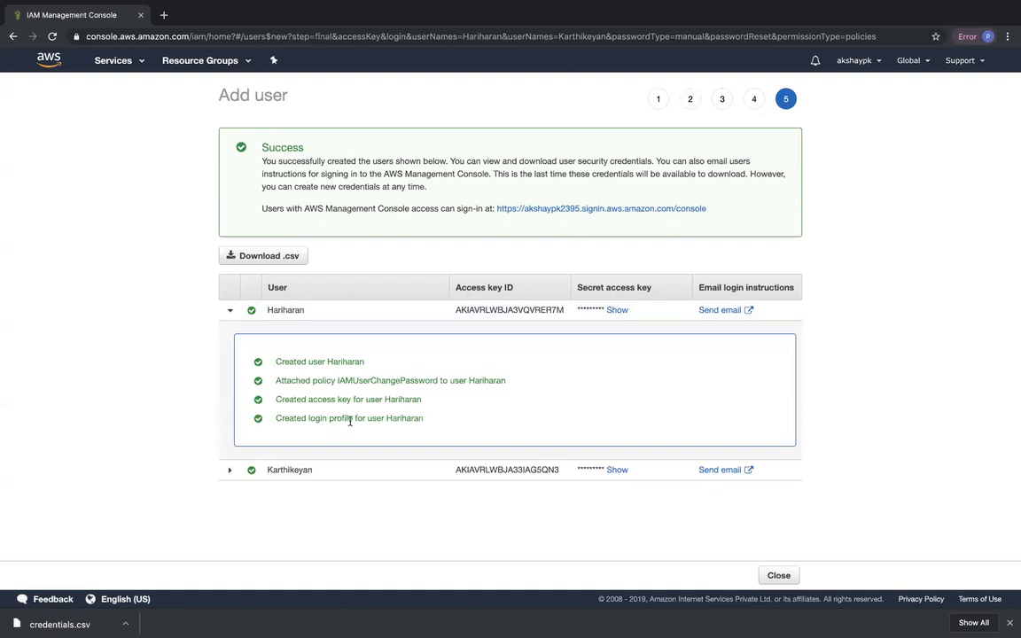
click(230, 311)
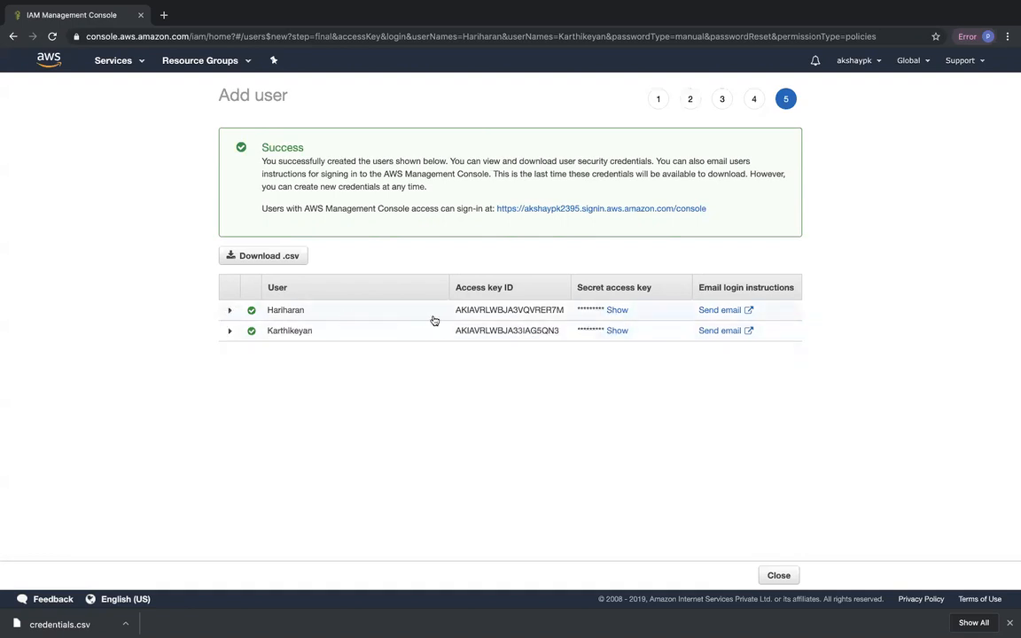
double_click(282, 311)
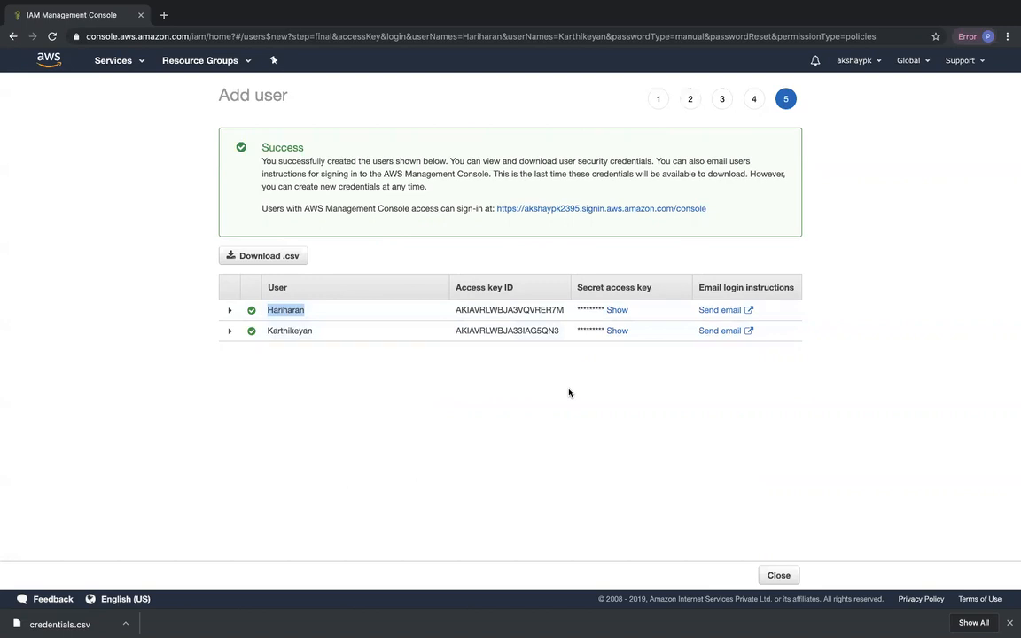
Close the results of the user creation and return to the IAM users list
key(ctrl+Right)
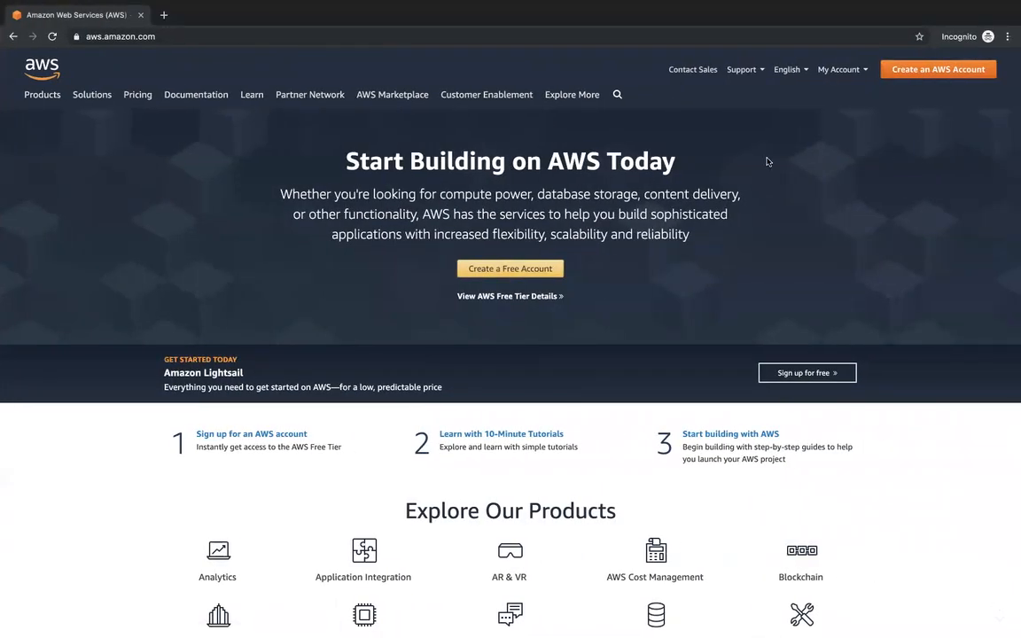
key(ctrl+Left)
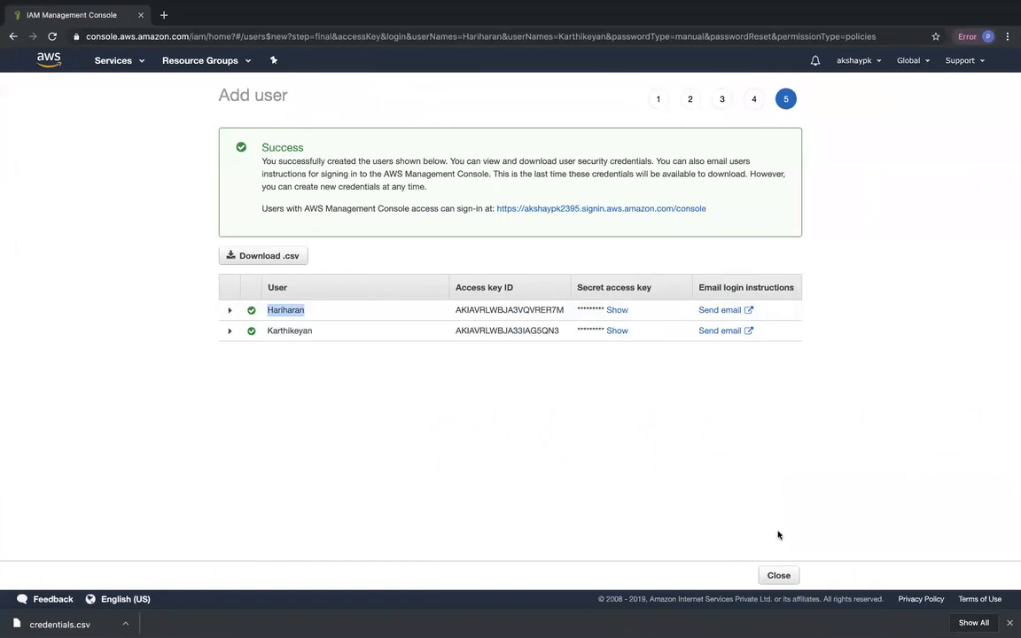
click(777, 576)
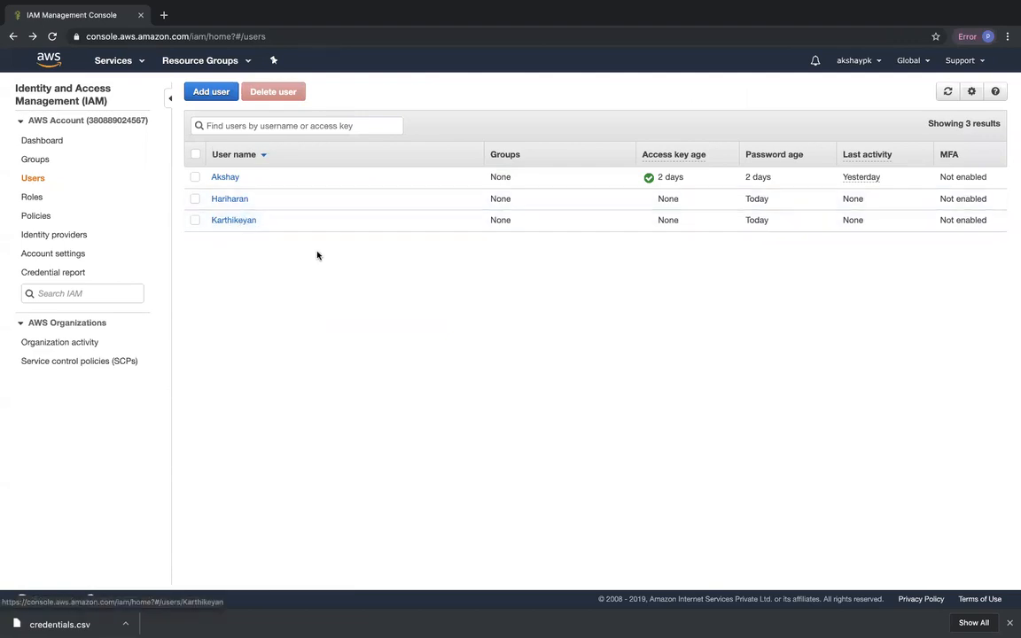
Start a new IAM group named HR and continue to attaching its policies
click(48, 162)
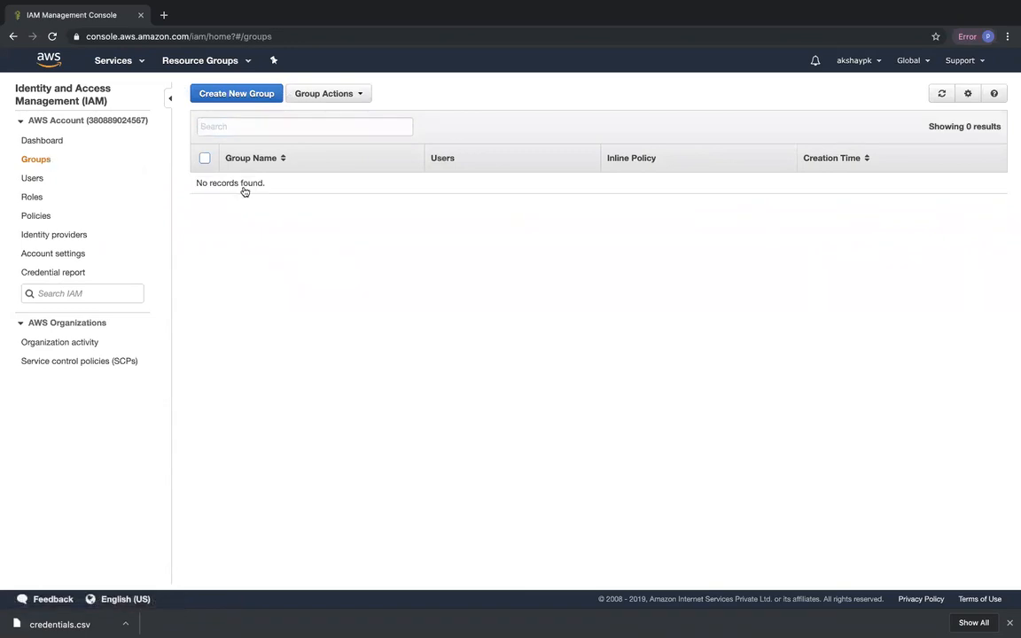
click(231, 94)
click(370, 144)
text(HR)
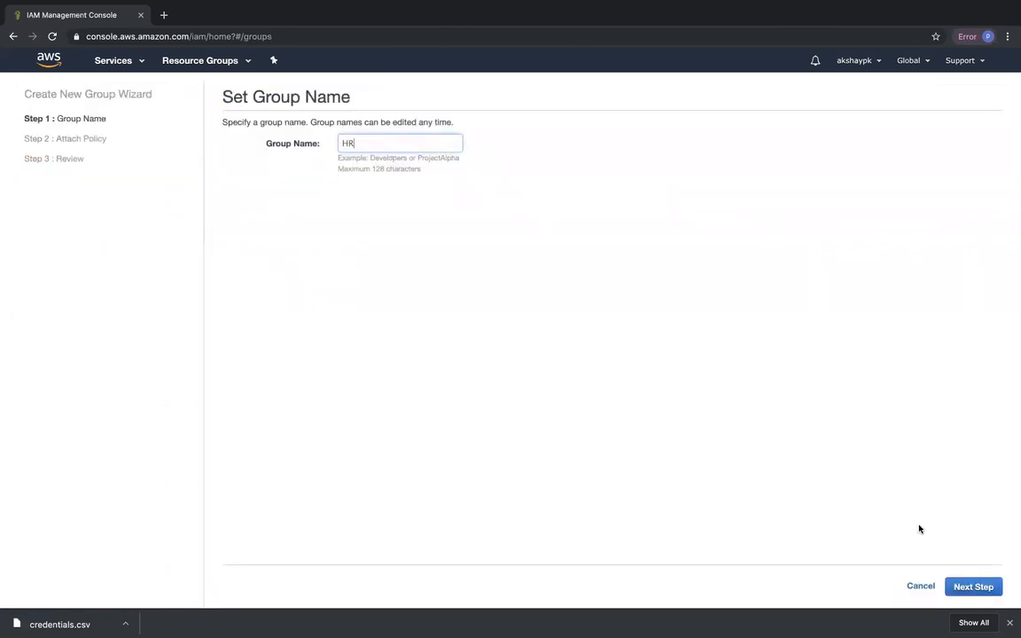
click(972, 587)
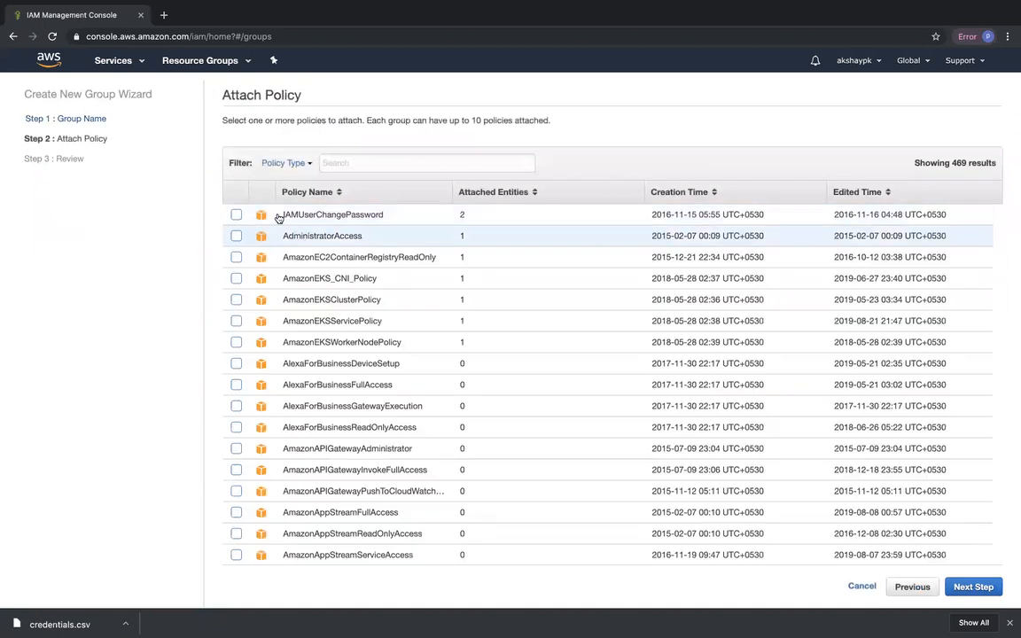
Attach the AmazonS3FullAccess policy to the HR group and create the group
click(359, 164)
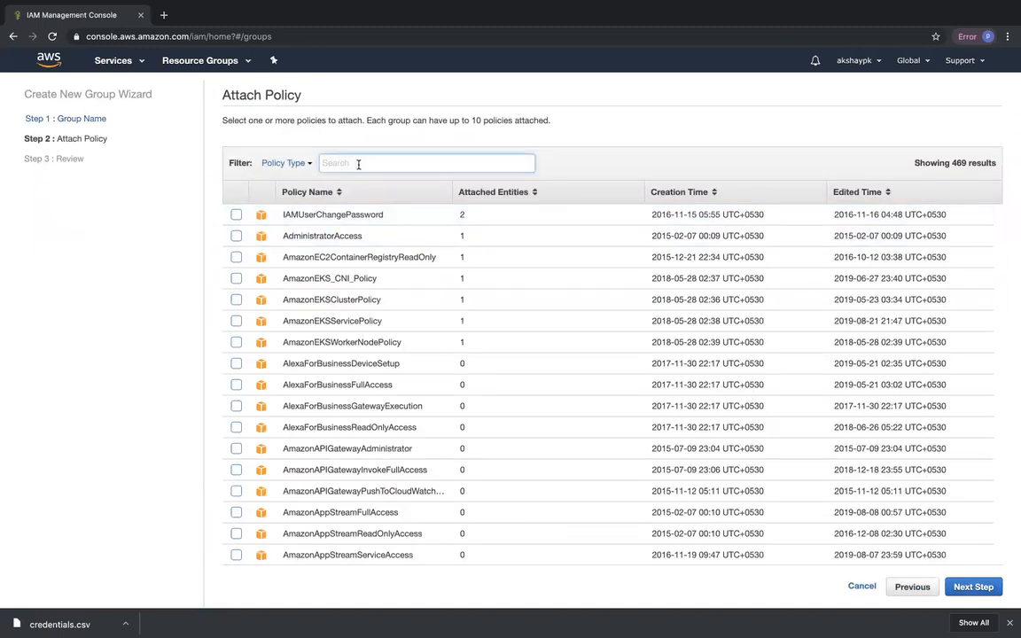
text(AmazonS3)
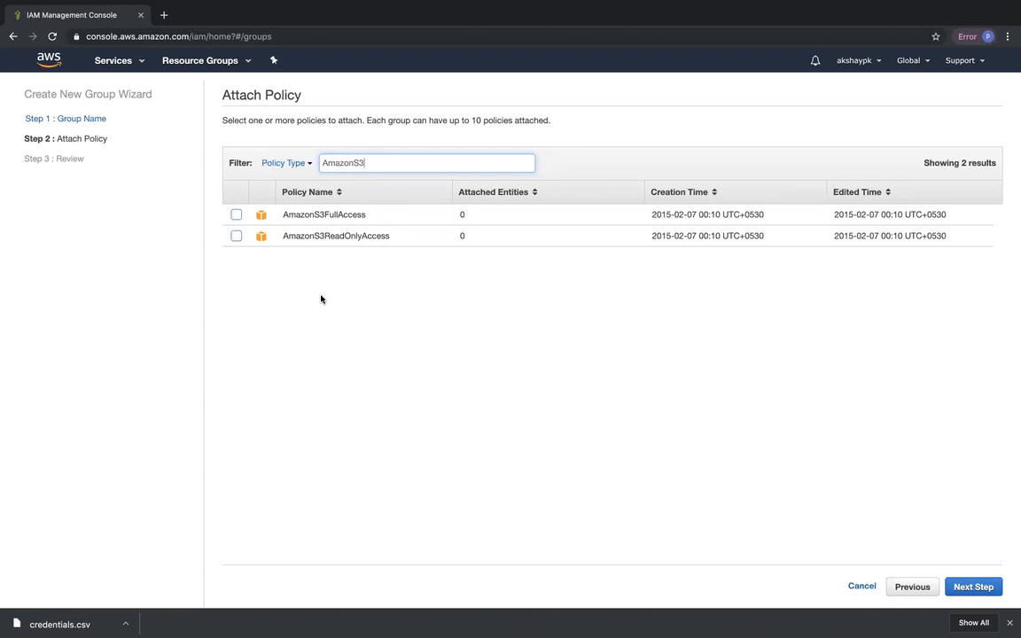
click(235, 216)
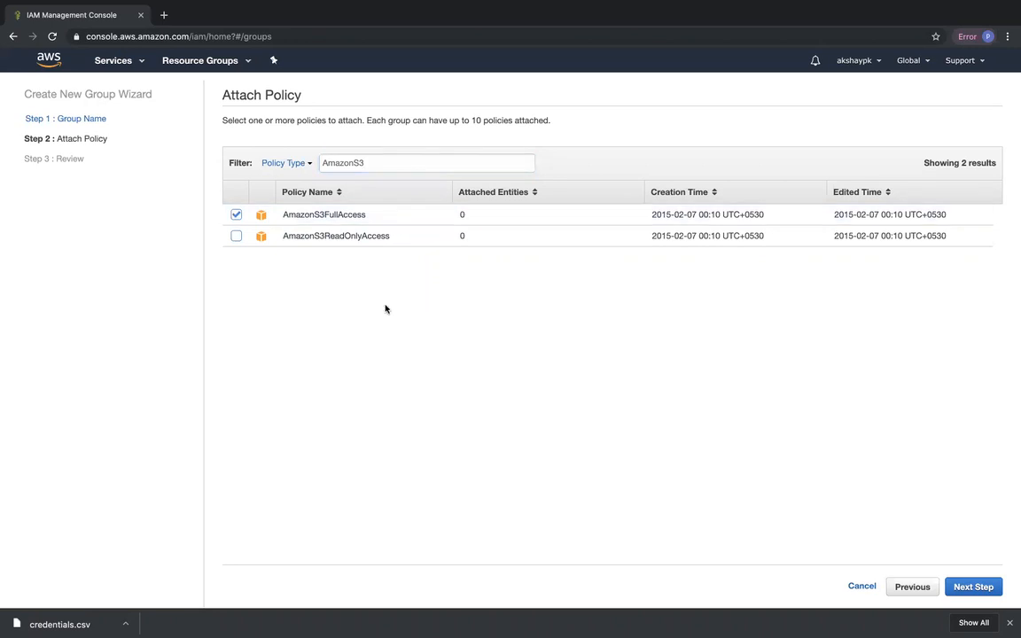
click(977, 589)
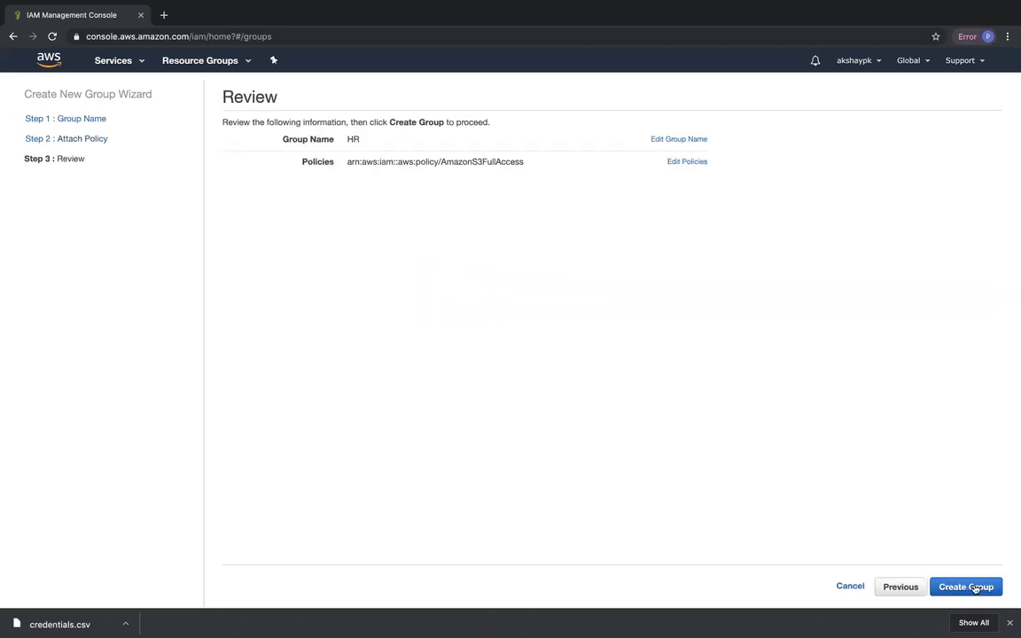
click(974, 588)
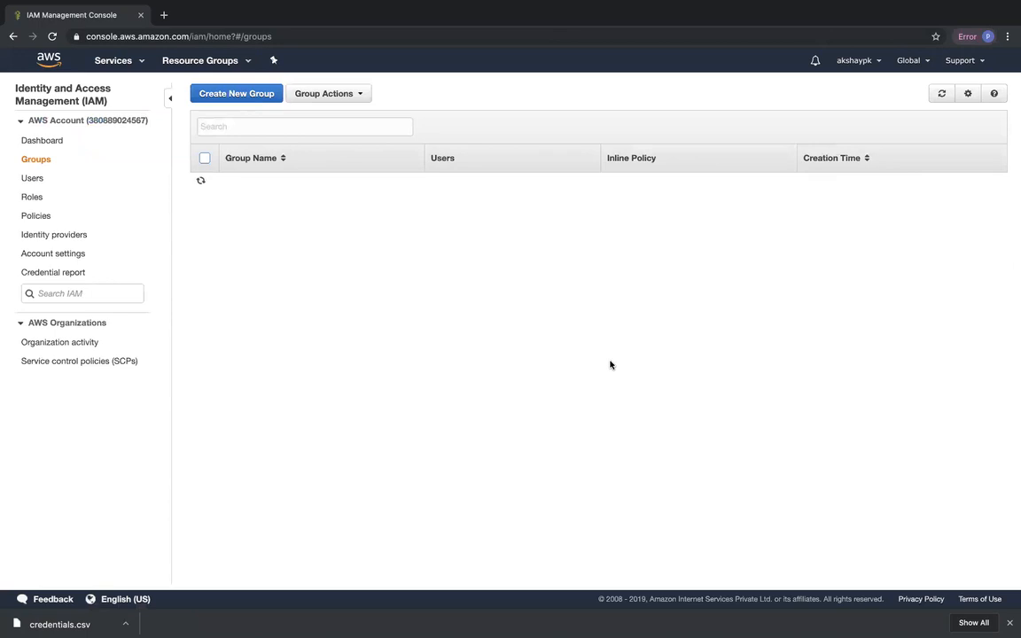
Add the two newly created users to the HR group, and check its permissions and user list
click(230, 185)
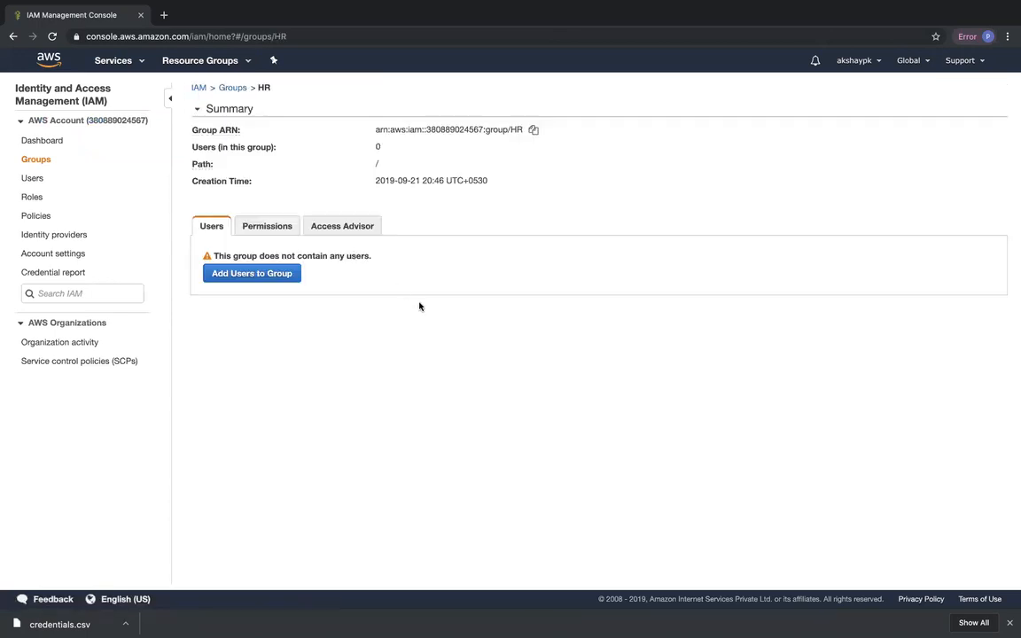
click(267, 227)
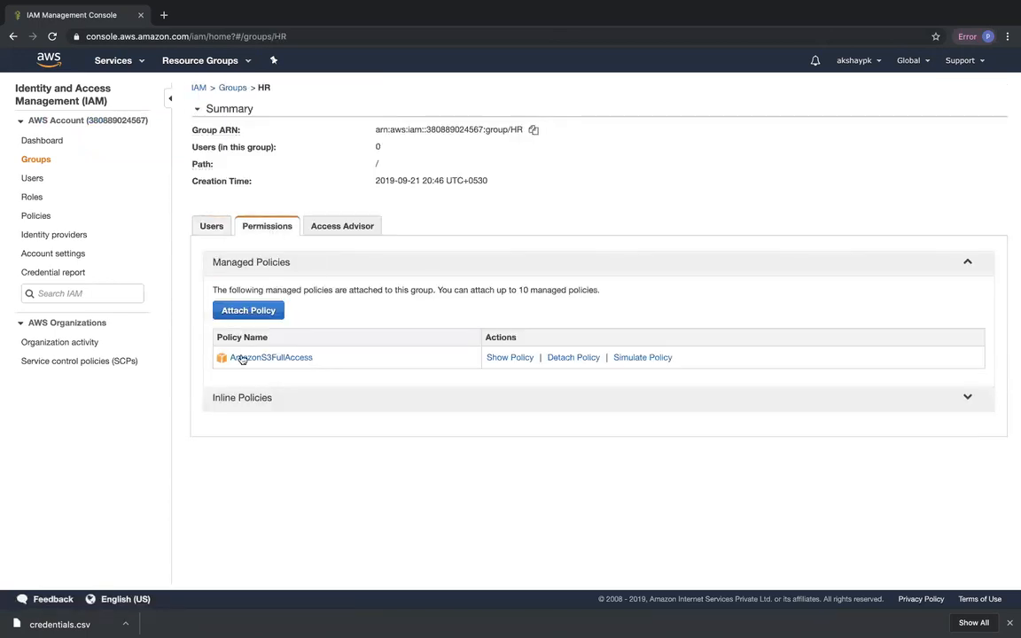
click(212, 228)
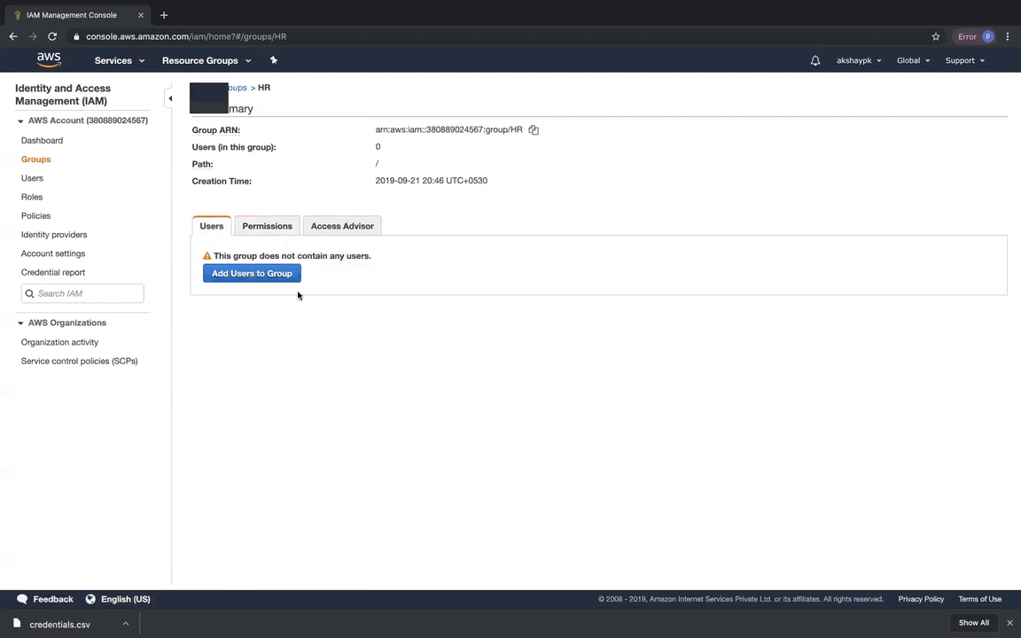
click(262, 275)
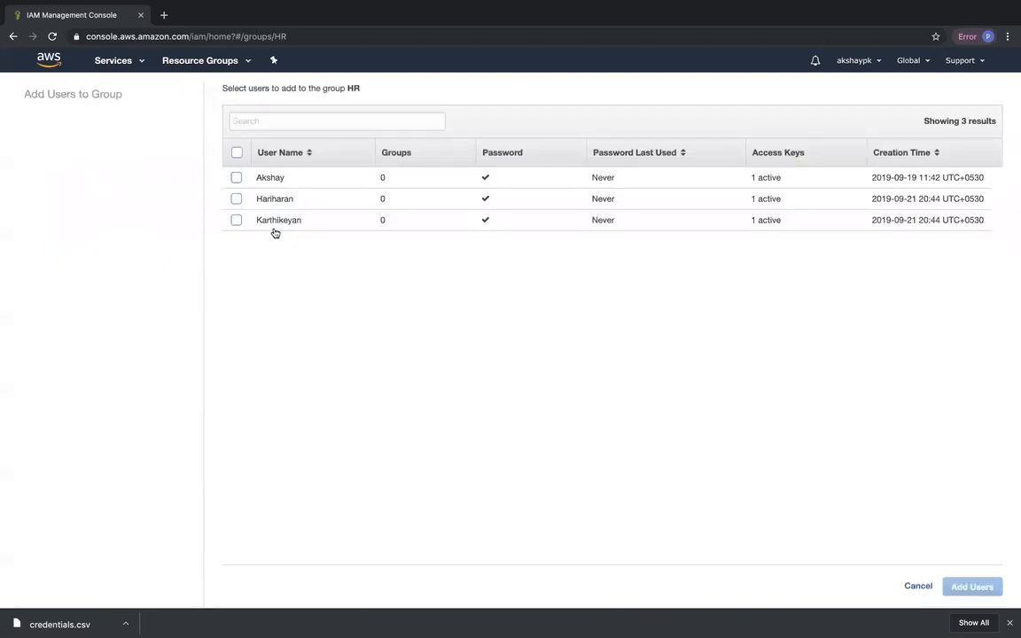
click(236, 199)
click(236, 222)
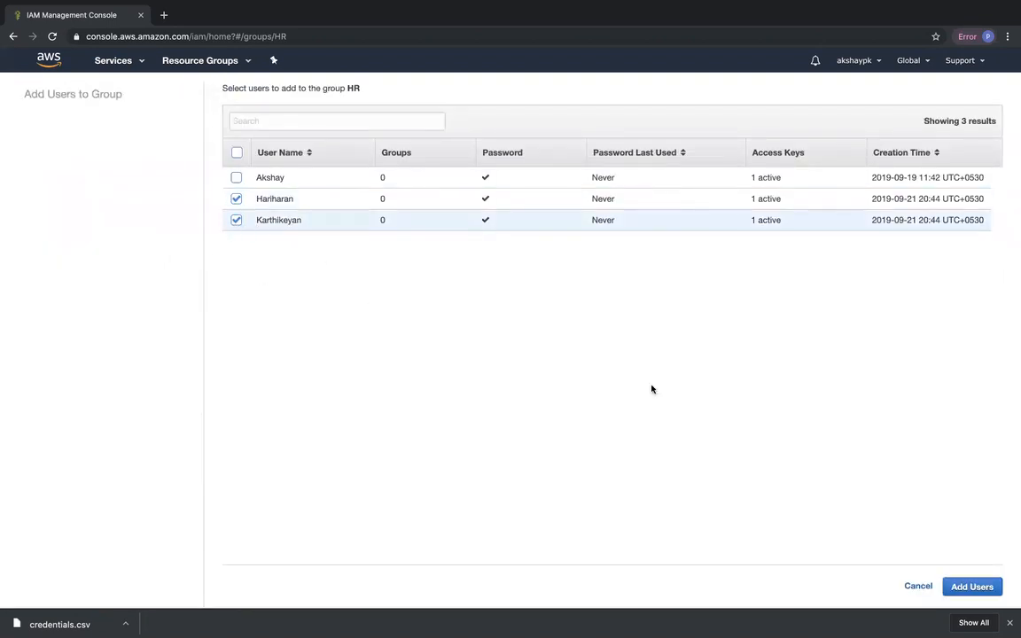
click(971, 586)
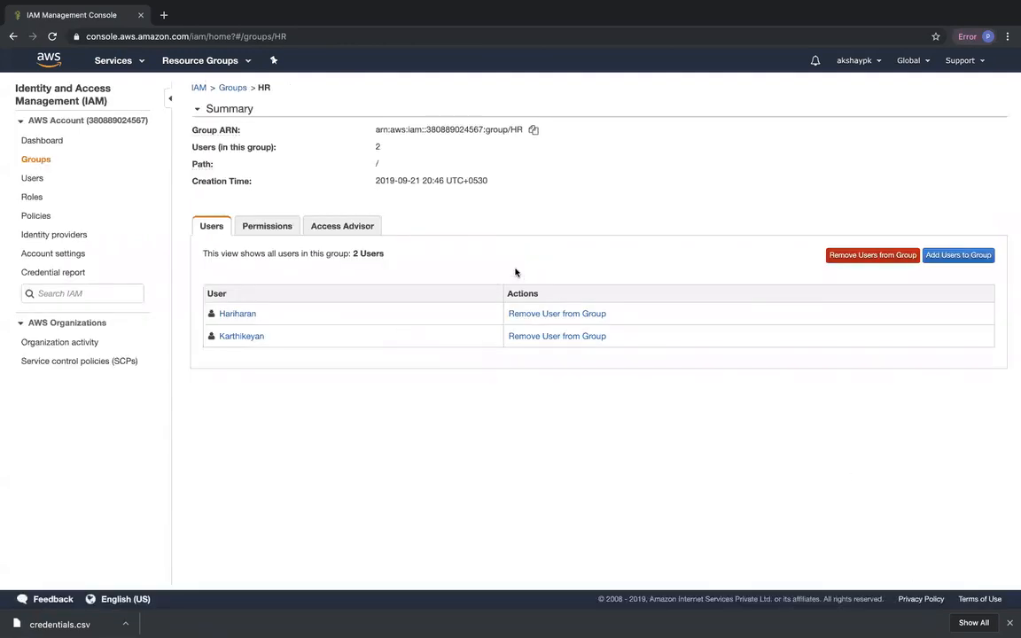
click(249, 226)
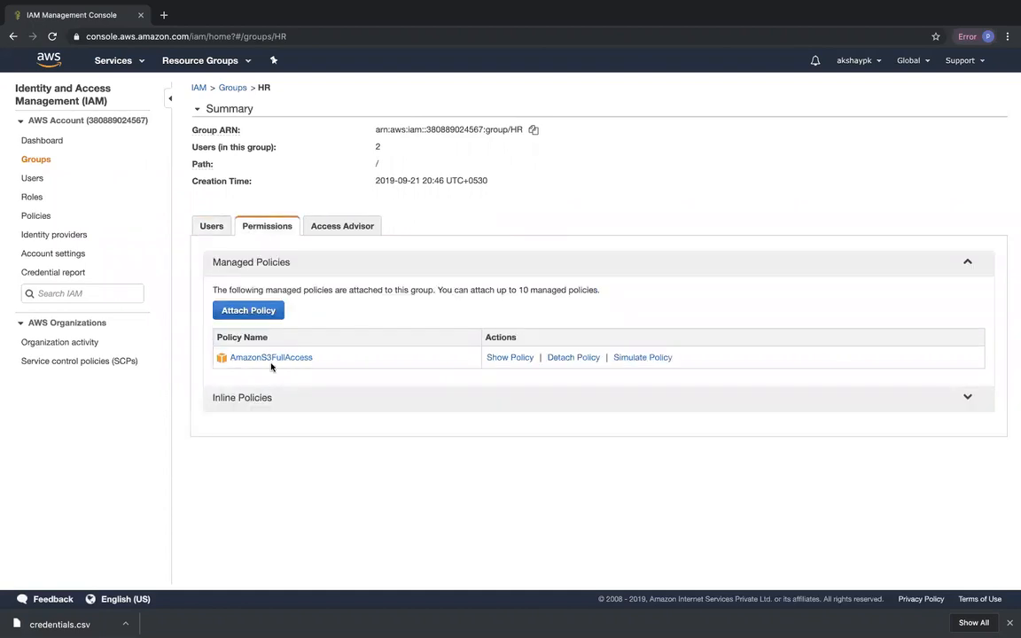
click(213, 226)
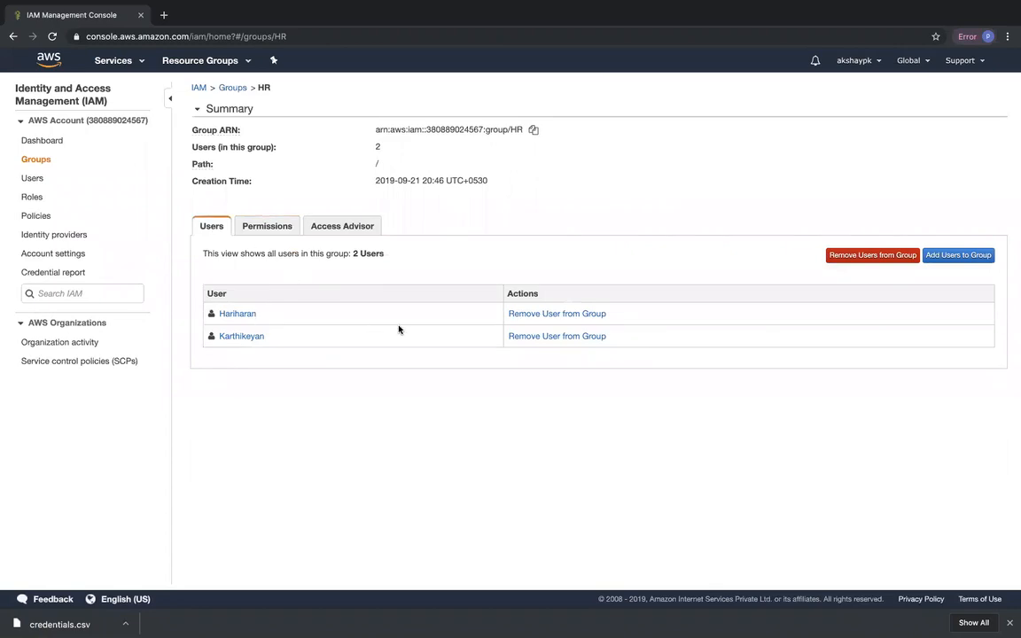
Open the AWS Management Console sign-in page in the incognito browser window
key(ctrl+Right)
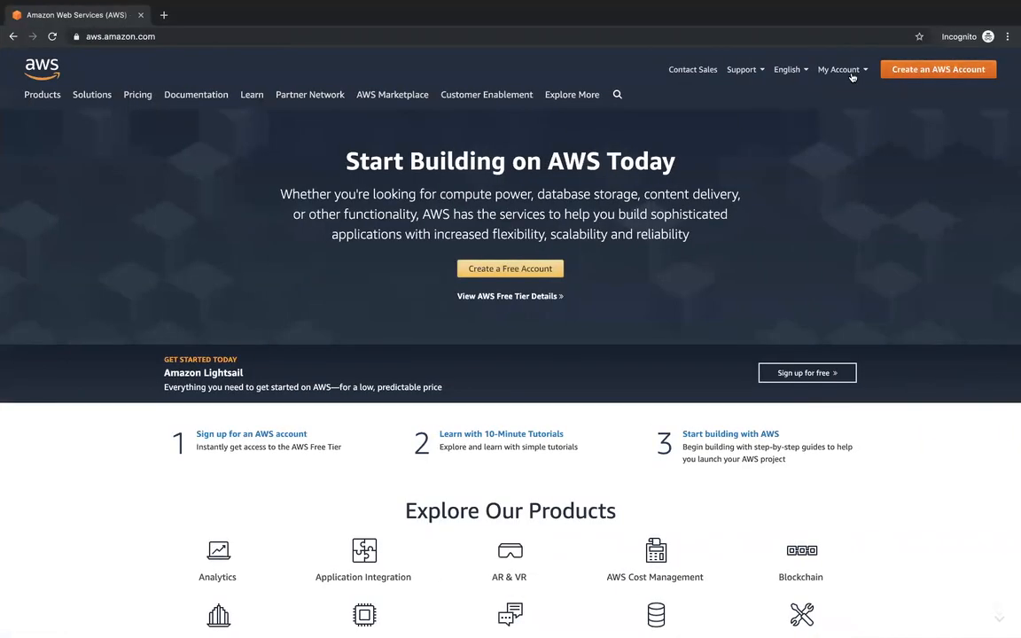
click(847, 70)
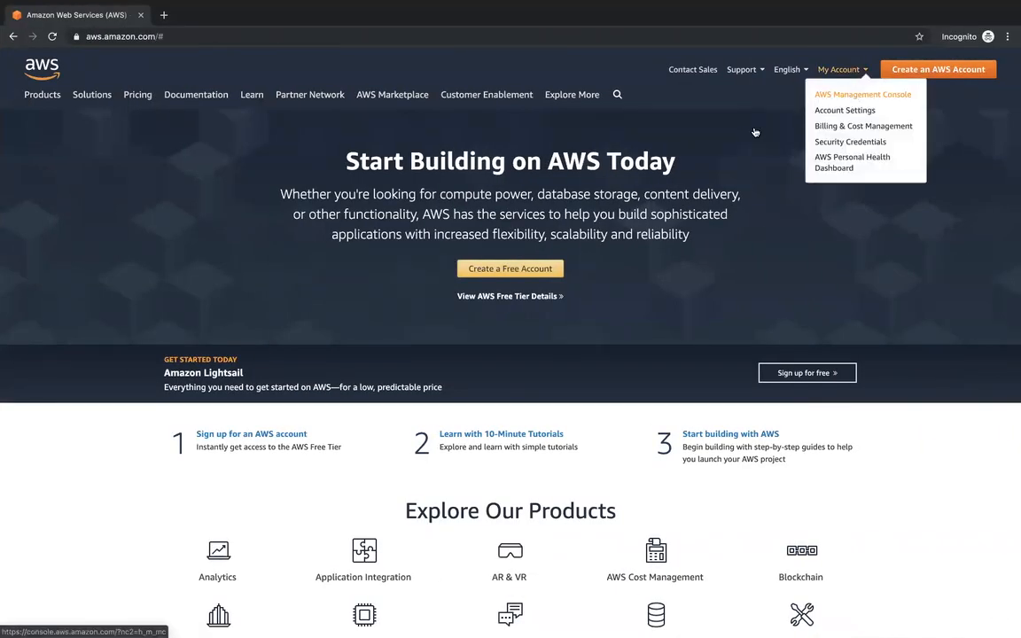
click(860, 94)
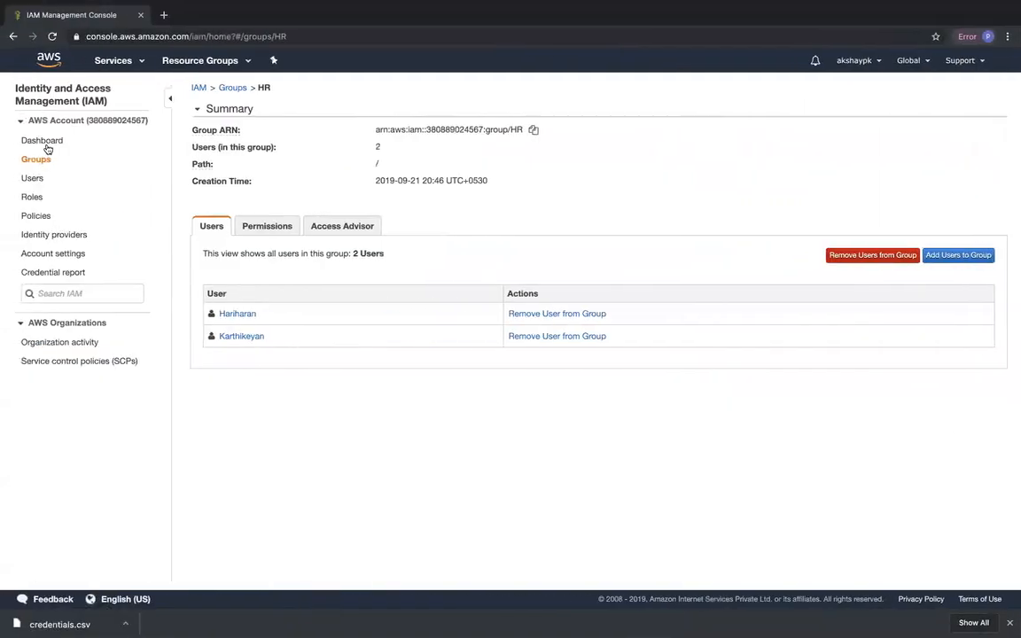
Look up the IAM users sign-in link on the IAM dashboard, and enter its account alias on the incognito sign-in page
click(45, 142)
drag(190, 137, 413, 138)
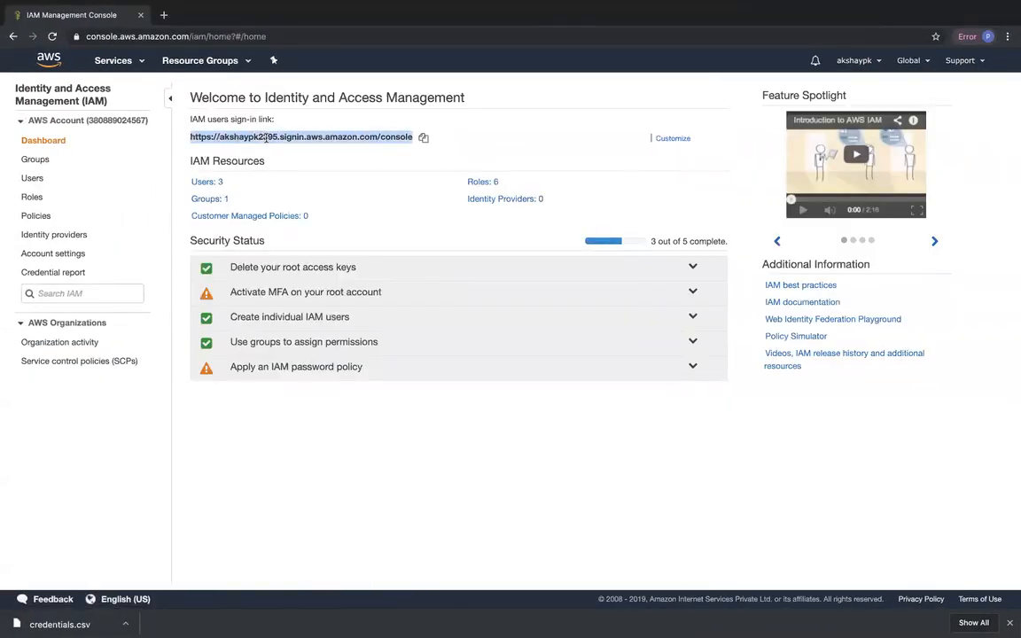
click(325, 170)
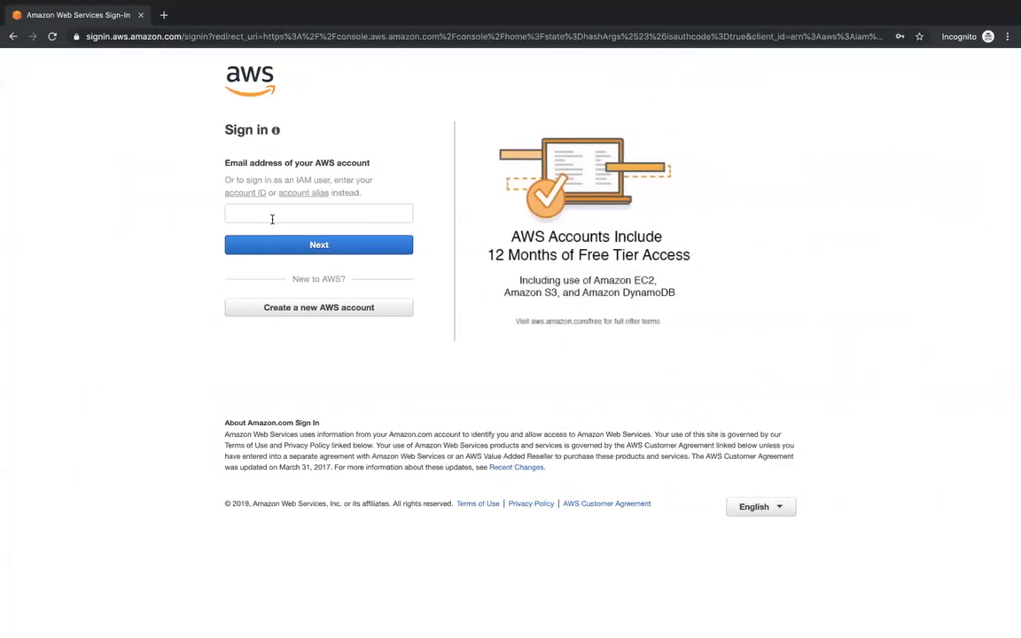
click(273, 218)
text(akshayp)
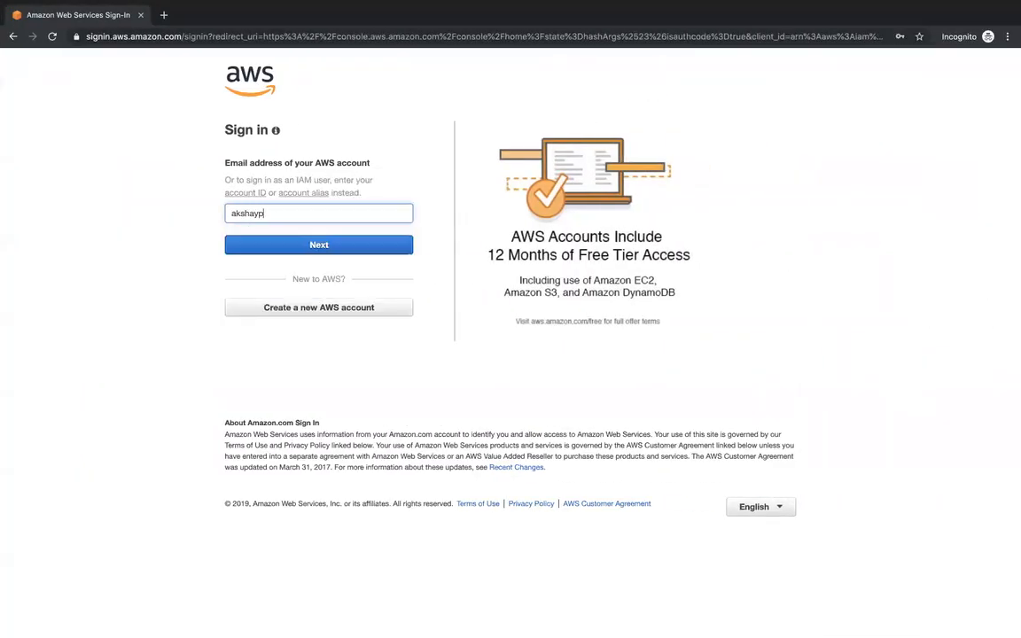
text(k2395)
click(280, 243)
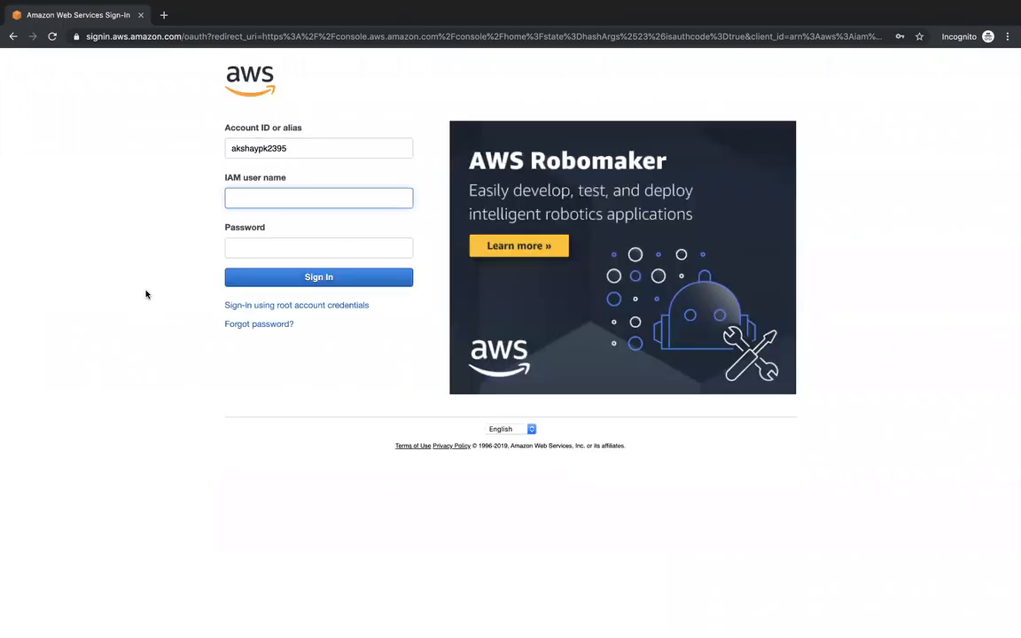
Sign in as the first new IAM user with the IAM user name and account password
text(Hariharan)
key(Tab)
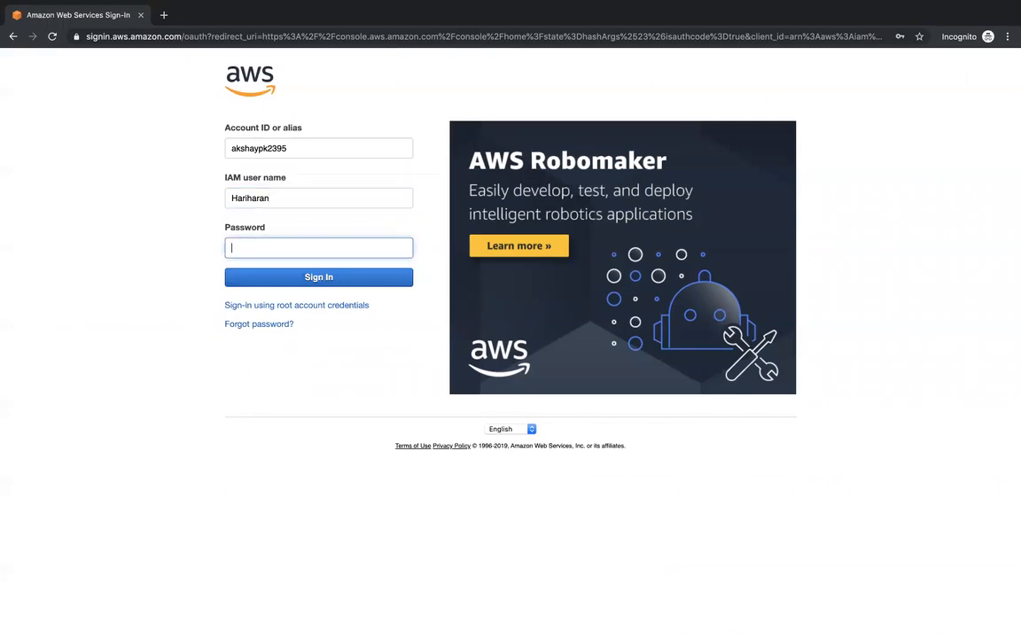
text(••••••••••)
key(Return)
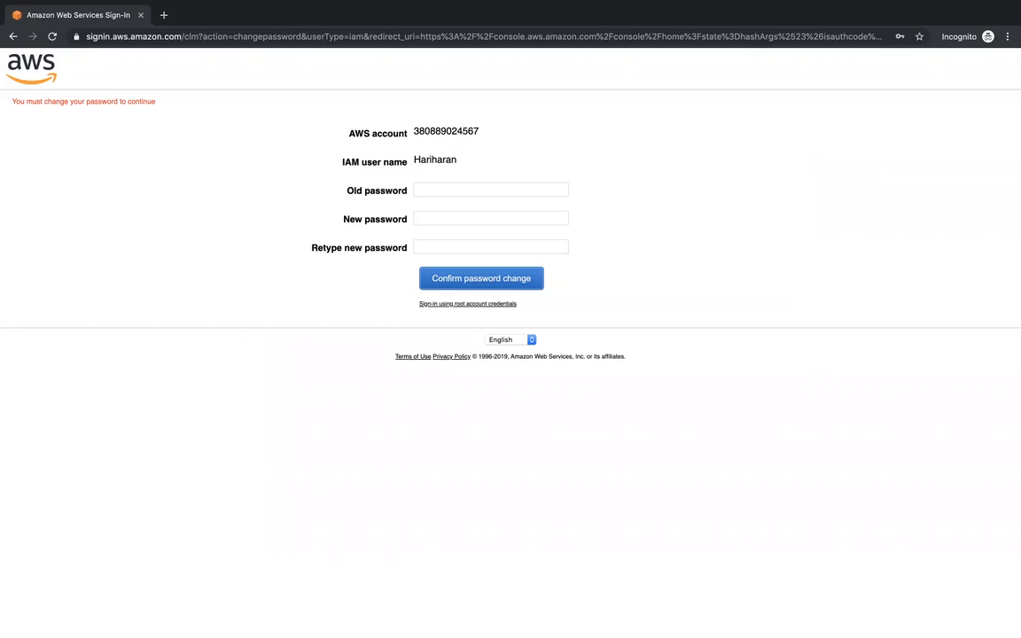
Enter the old password in the password change form, and clear the attempted new password
click(430, 187)
text(•••••••••••)
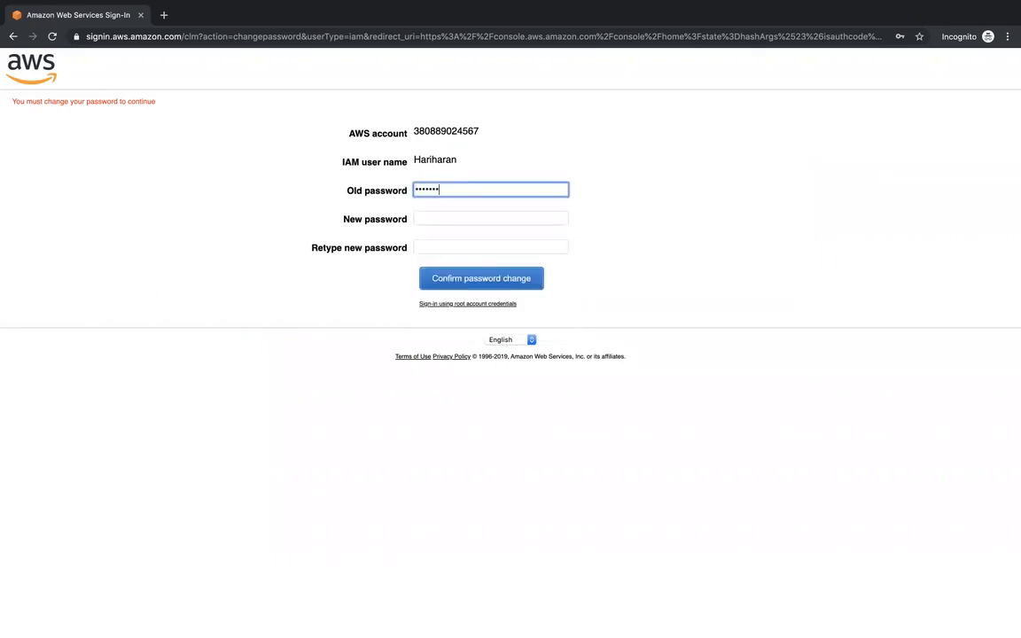
click(427, 220)
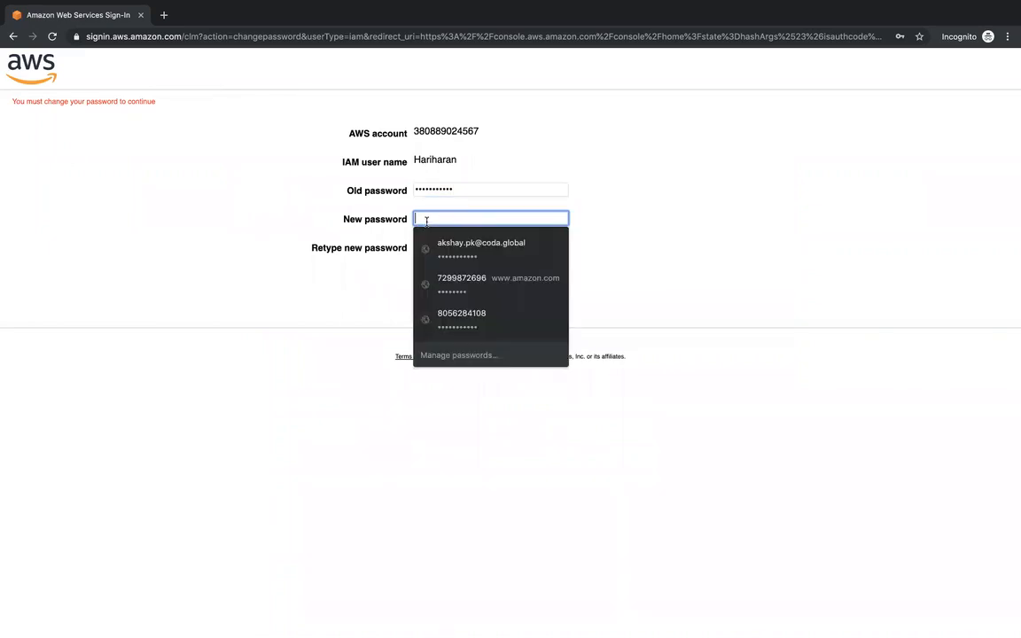
text(••••••••)
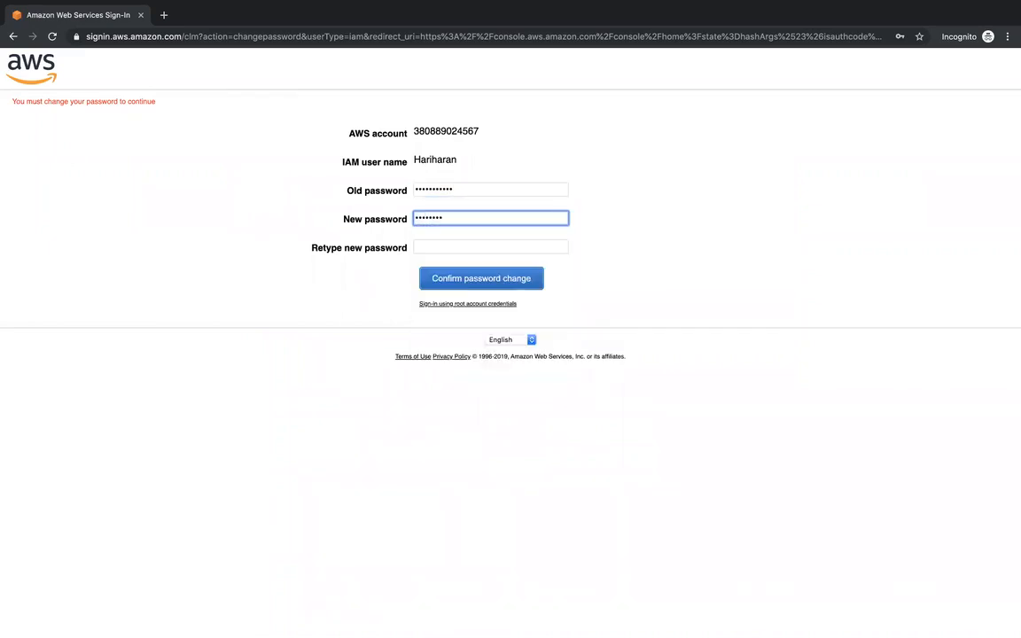
key(BackSpace)
key(BackSpace)
key(BackSpace)
key(BackSpace)
key(BackSpace)
key(BackSpace)
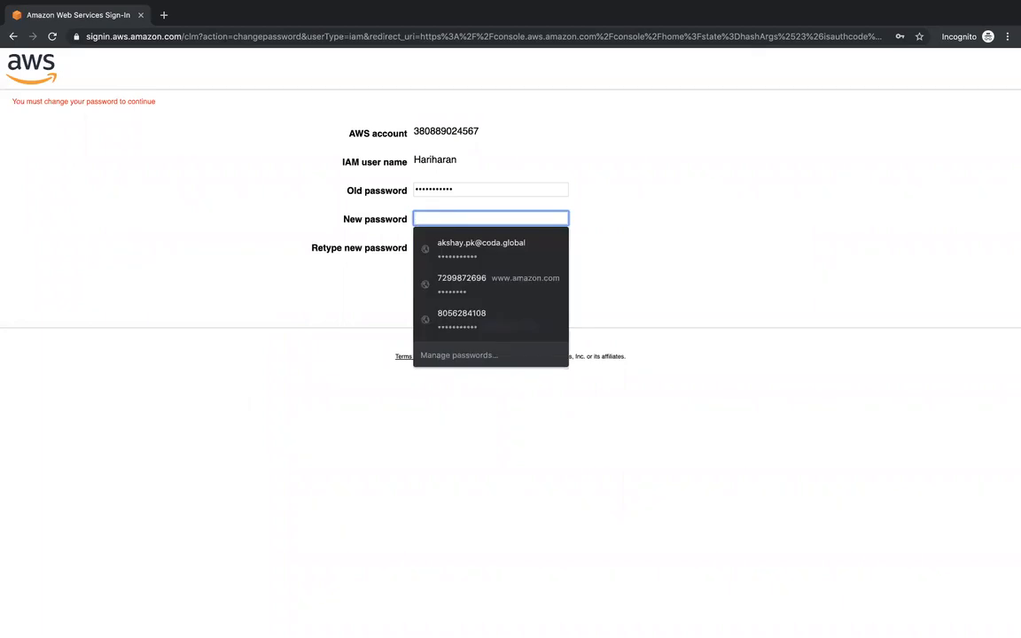
click(282, 222)
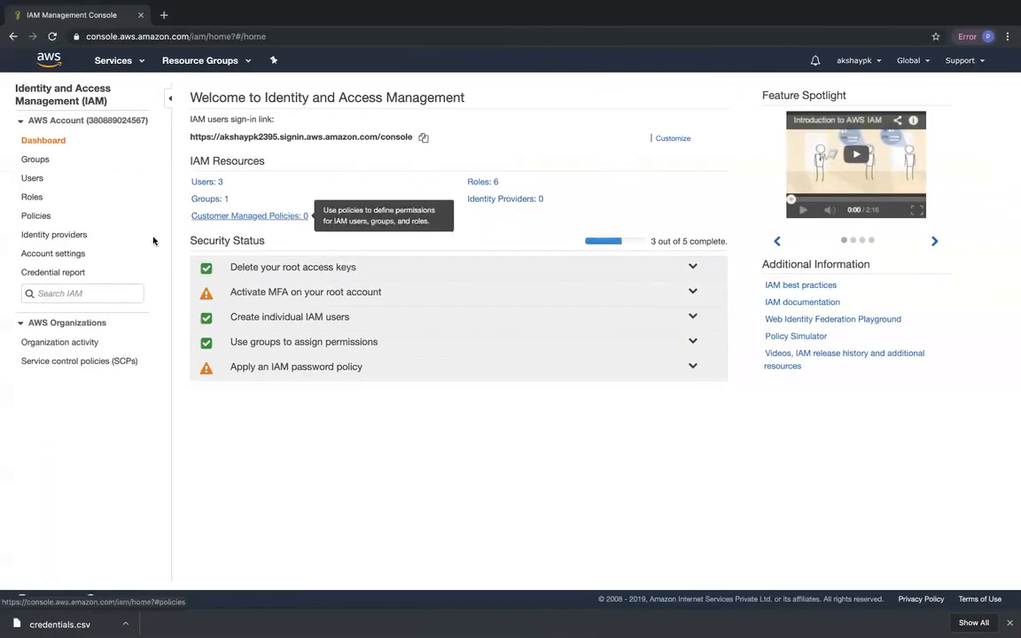
Open the IAM account settings from the dashboard's password policy item and examine the password policy section
click(290, 374)
click(268, 416)
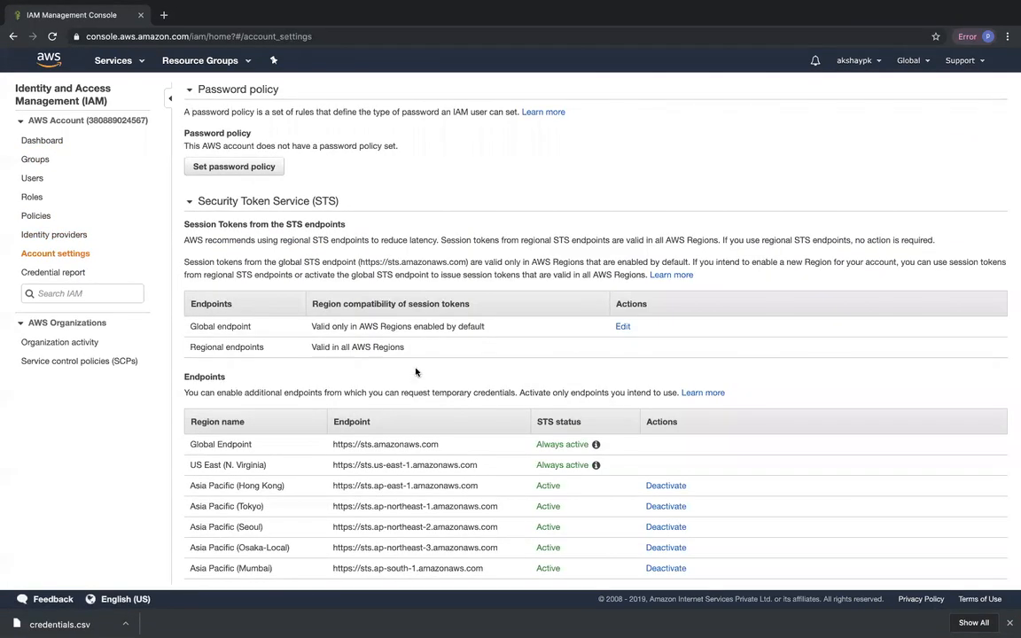
scroll(416, 372, down, 5)
scroll(290, 183, up, 5)
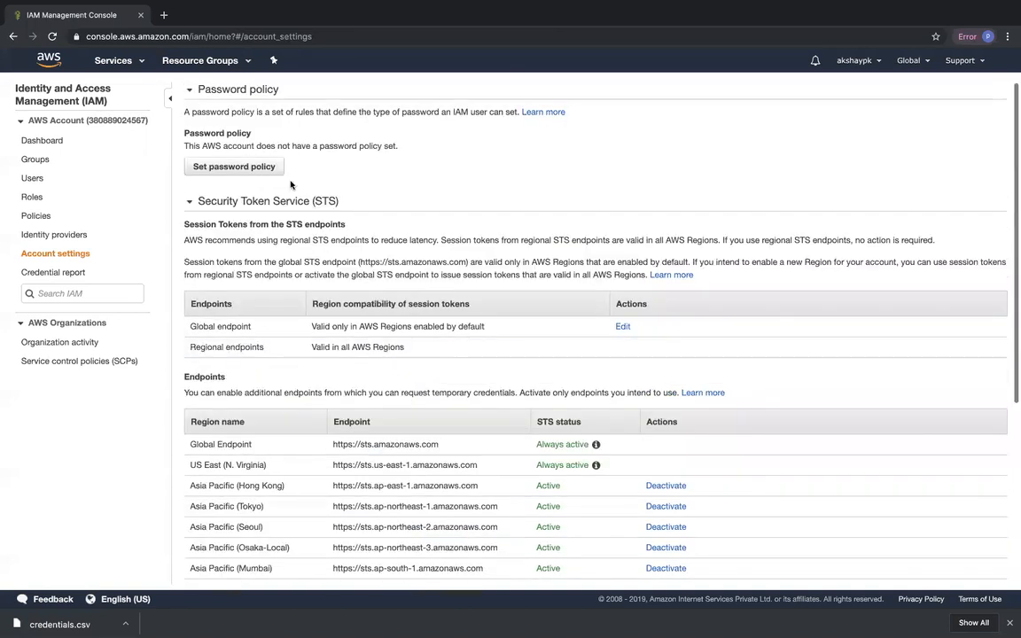
Examine the available password policy requirements, leave them unsaved, and open the IAM users list
click(252, 173)
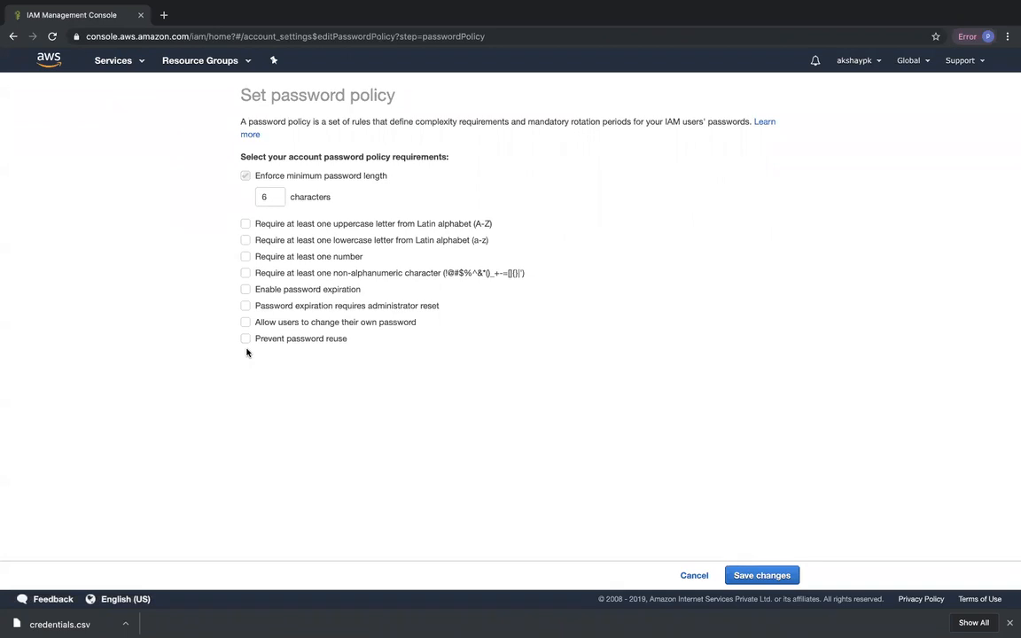
click(699, 577)
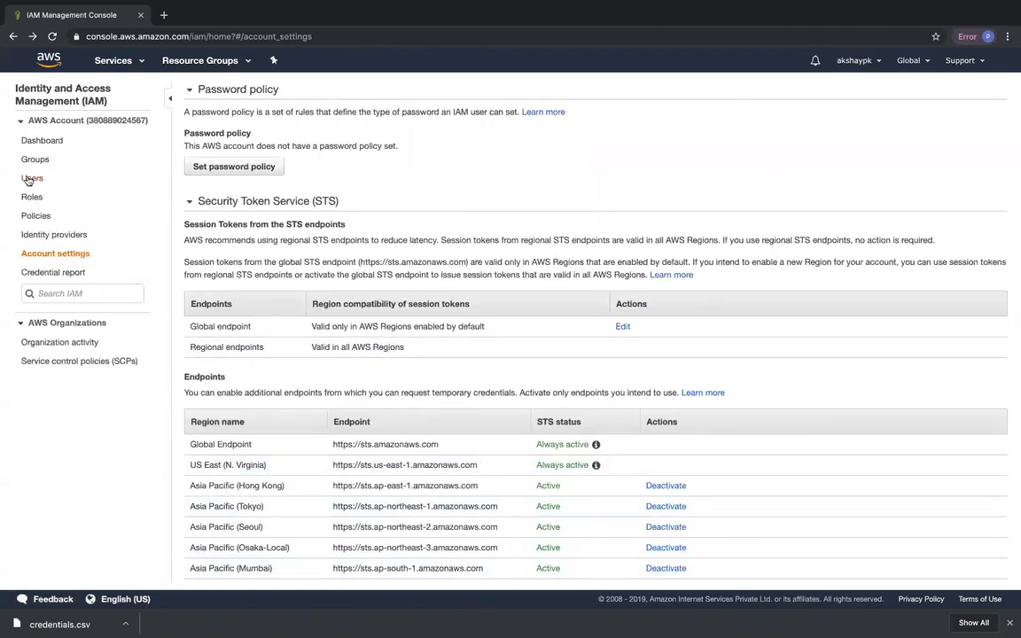
click(30, 180)
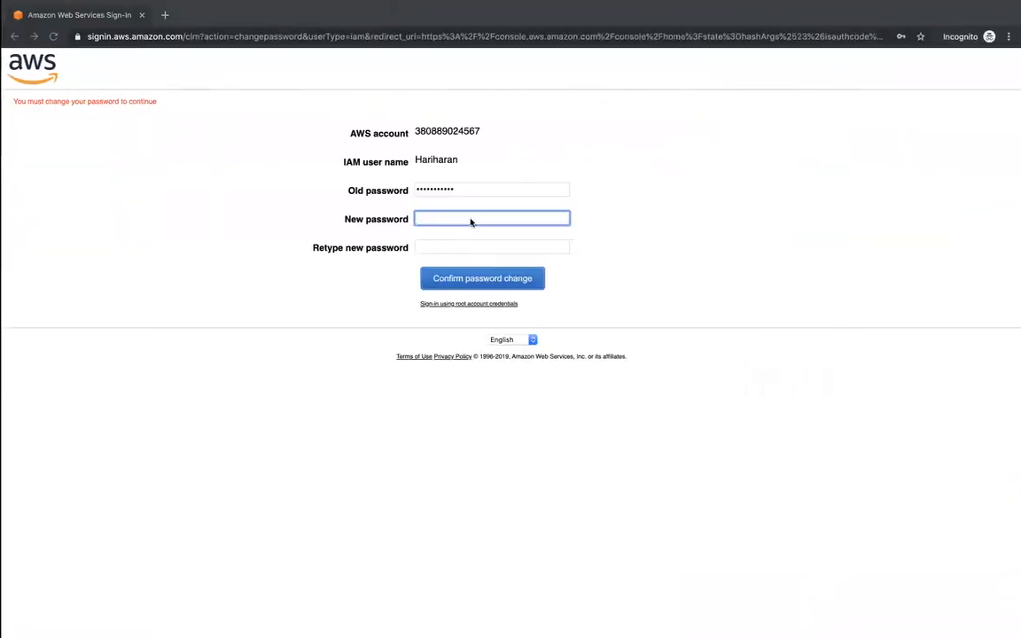
Try to change the IAM user's password in the incognito window by entering and retyping a new password
click(462, 215)
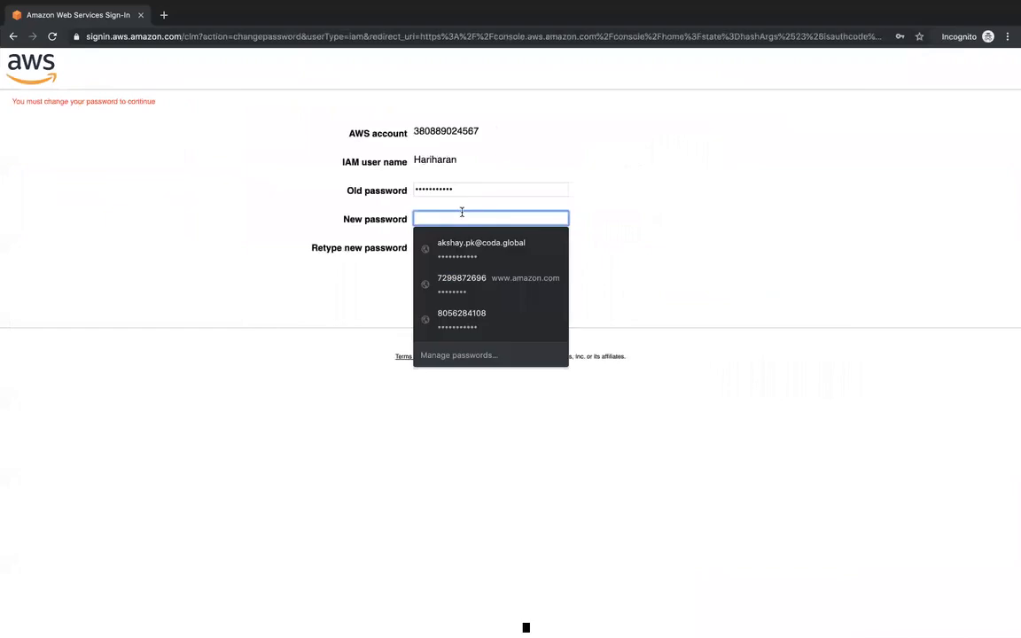
text(•••••••)
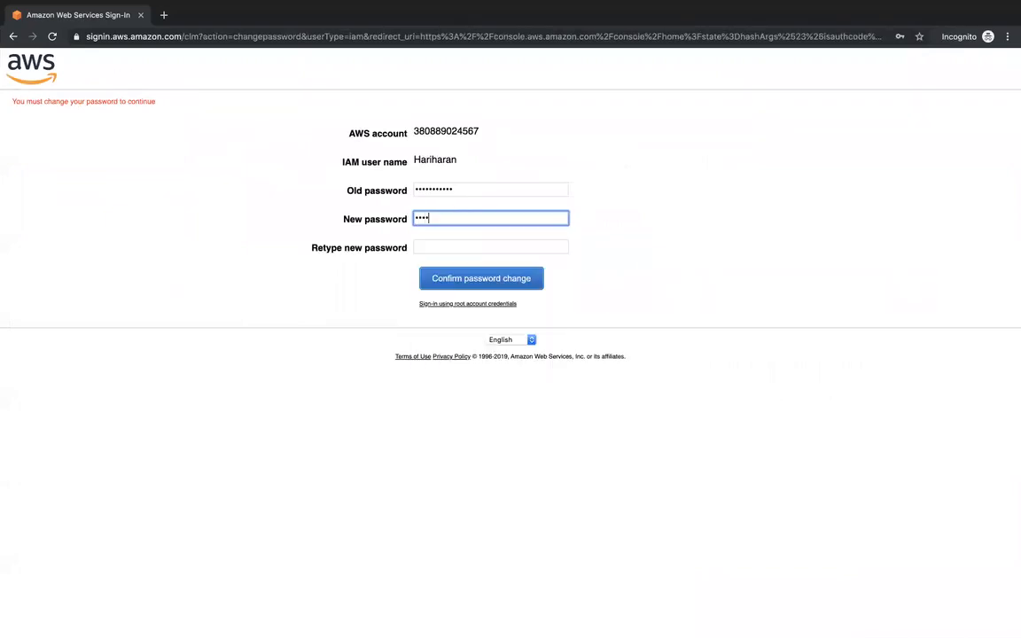
key(BackSpace)
text(•••••)
click(430, 247)
text(•••••)
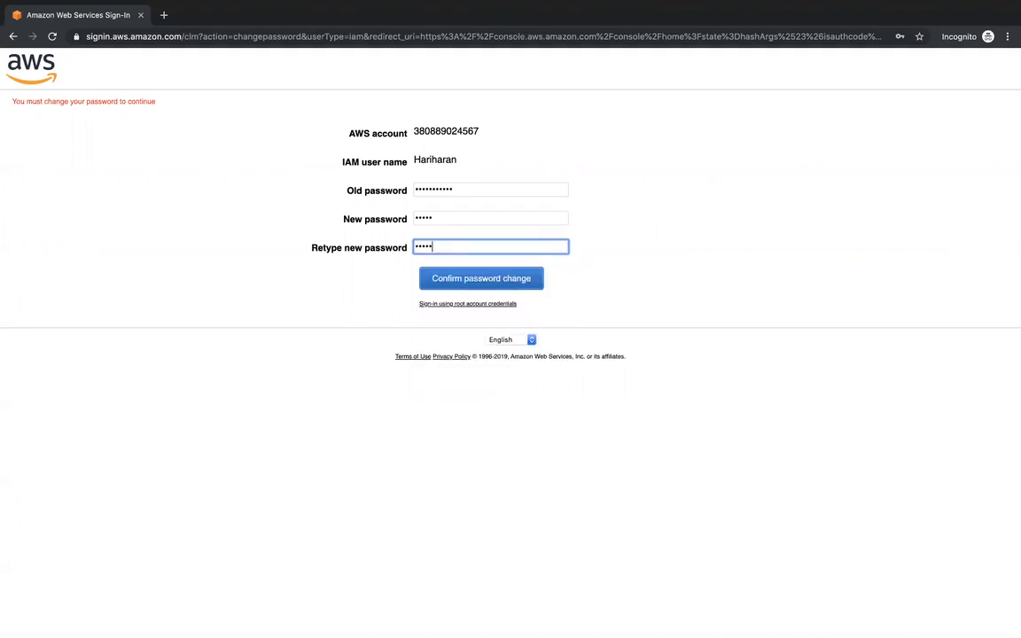
click(463, 278)
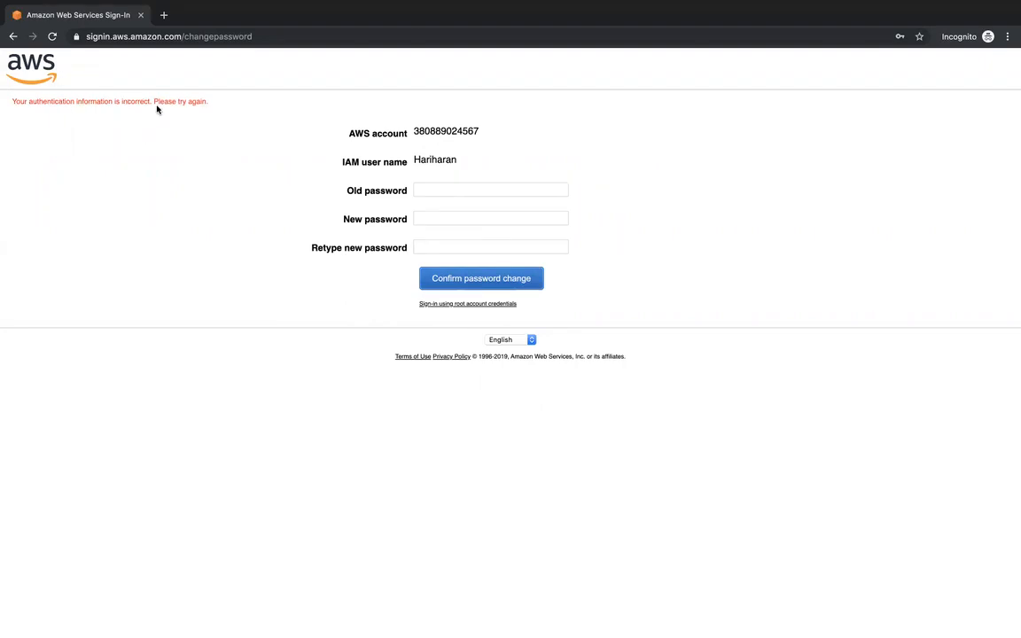
Enter the old password, enter and retype a longer new password, and confirm the IAM user's password change
click(438, 189)
text(a••••••••••)
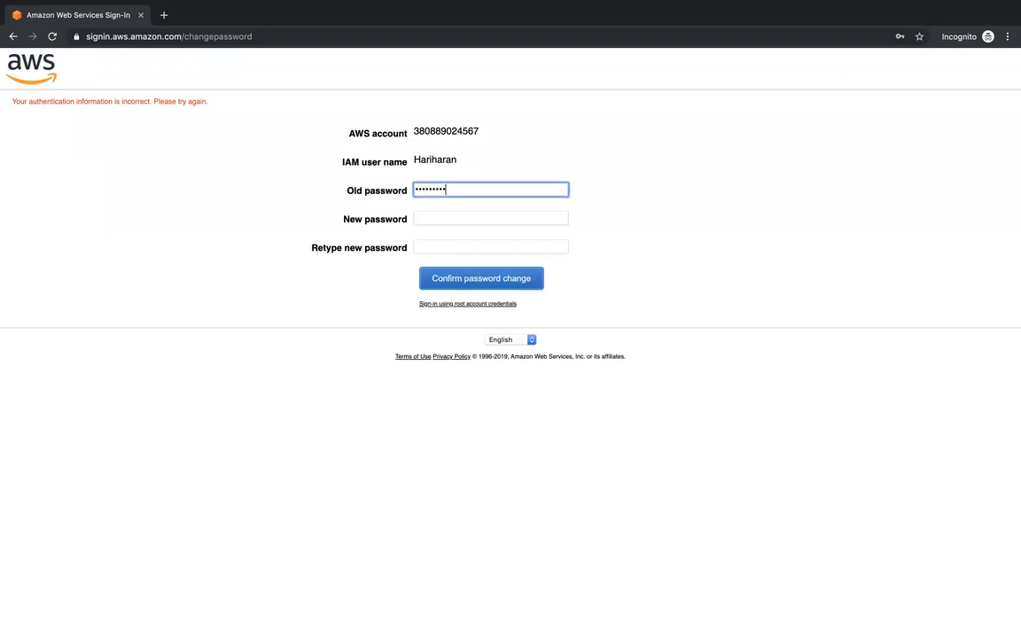
click(446, 218)
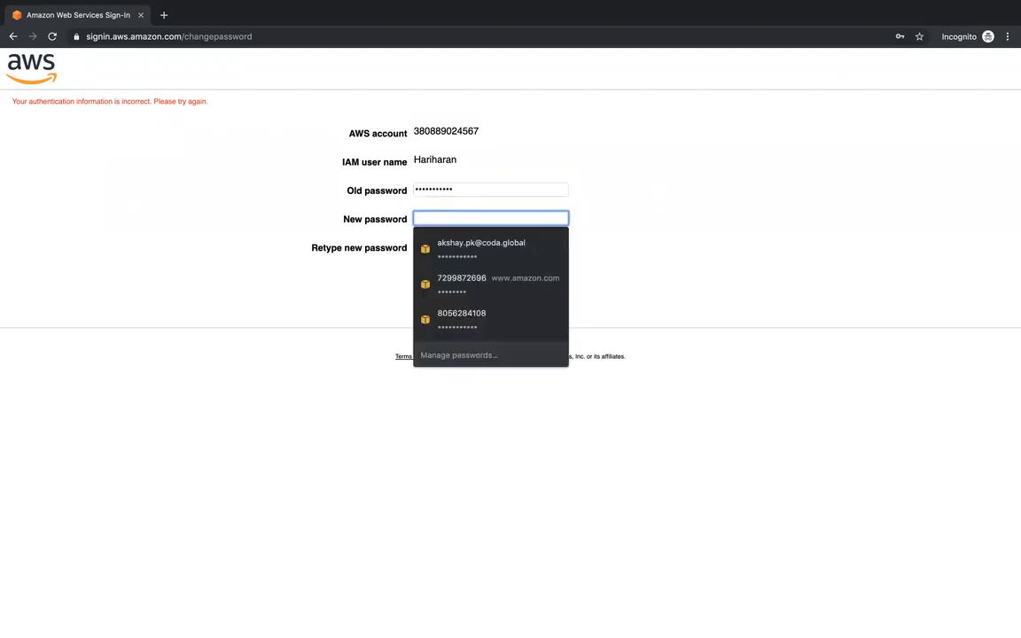
text(••••••••)
click(444, 243)
text(•••••••)
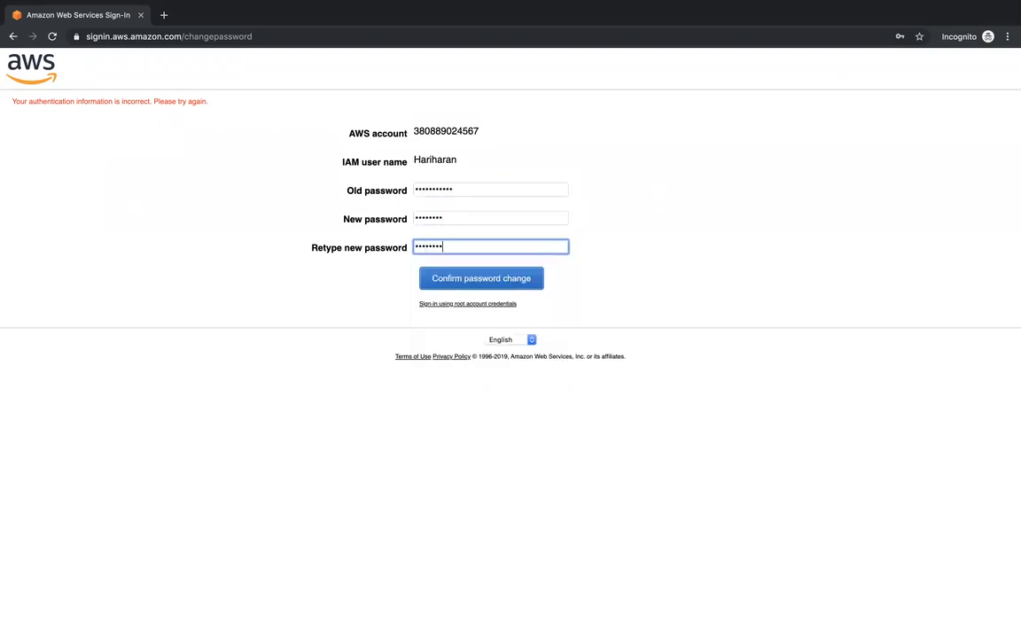
click(447, 281)
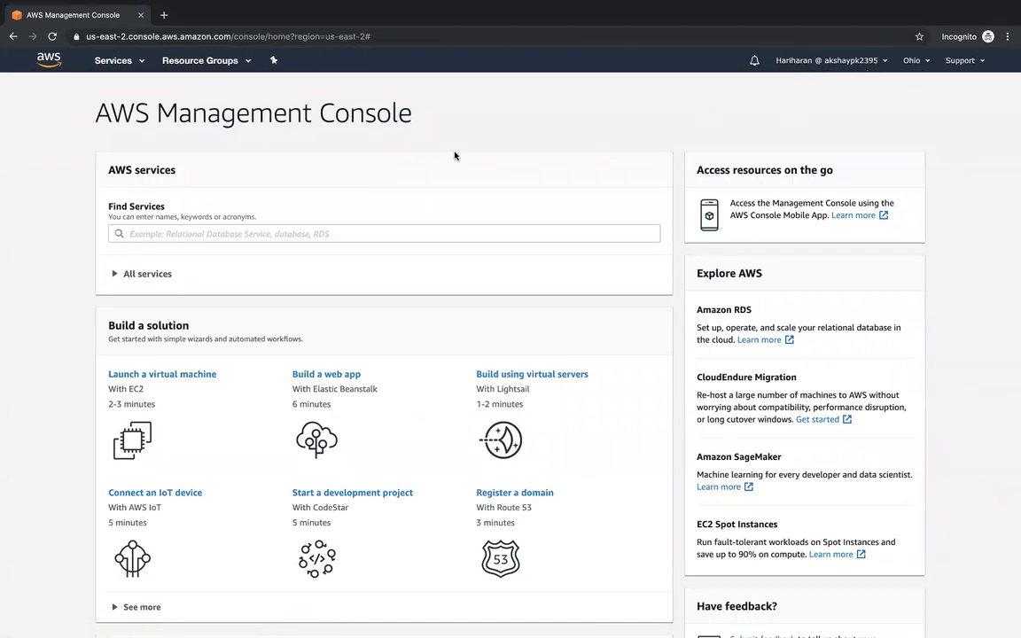
Find the S3 service in the AWS services list and open its console in a new browser tab
click(120, 60)
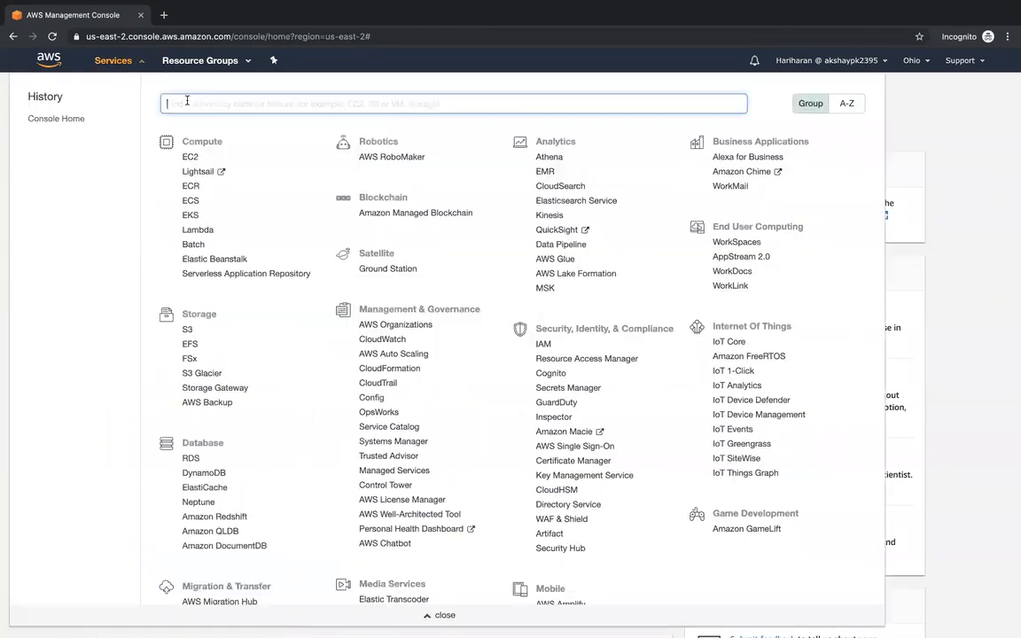
text(S3)
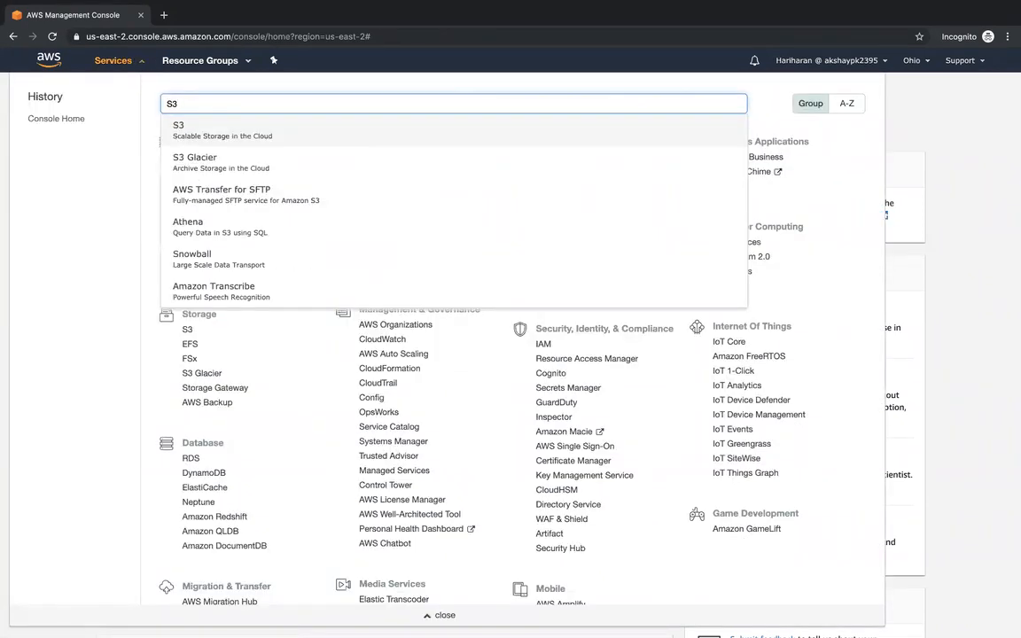
right_click(203, 136)
click(226, 141)
click(925, 183)
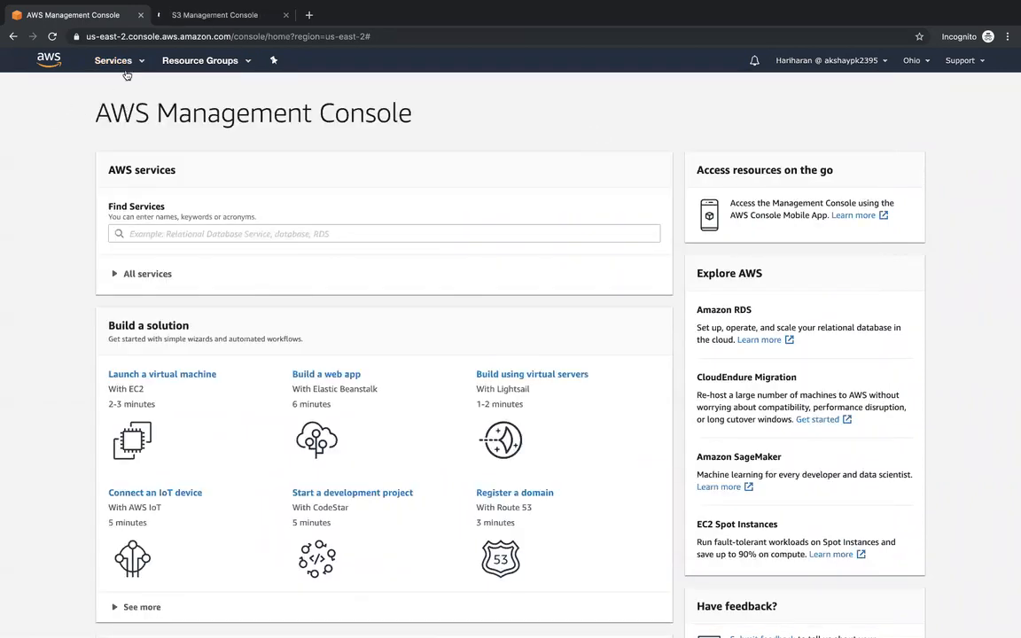
Find the EC2 service in the AWS services list and open its console in a new browser tab
click(114, 60)
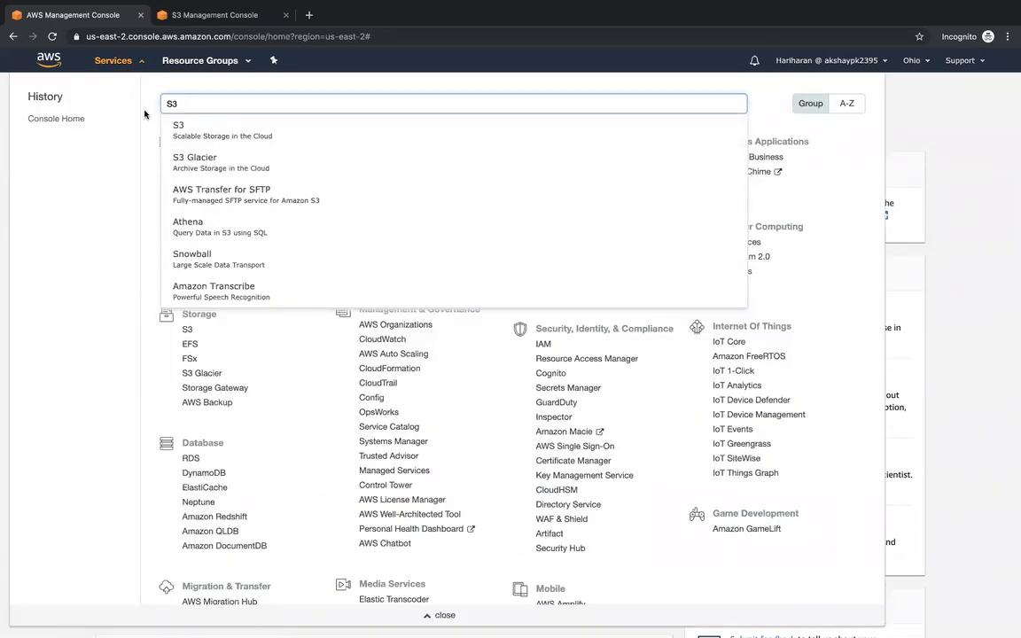
key(BackSpace)
key(BackSpace)
text(EC2)
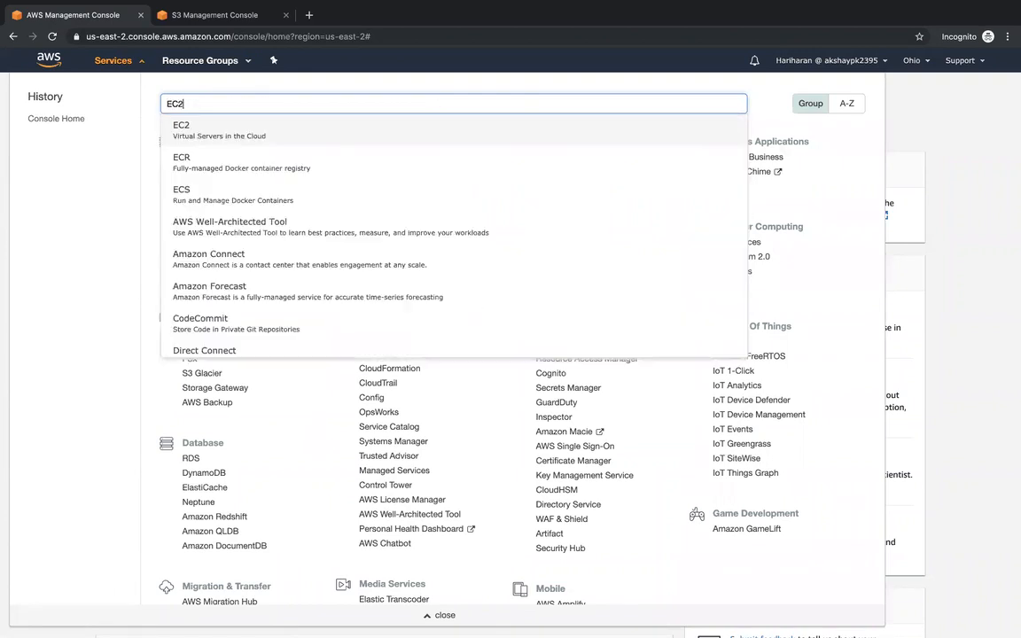
right_click(229, 137)
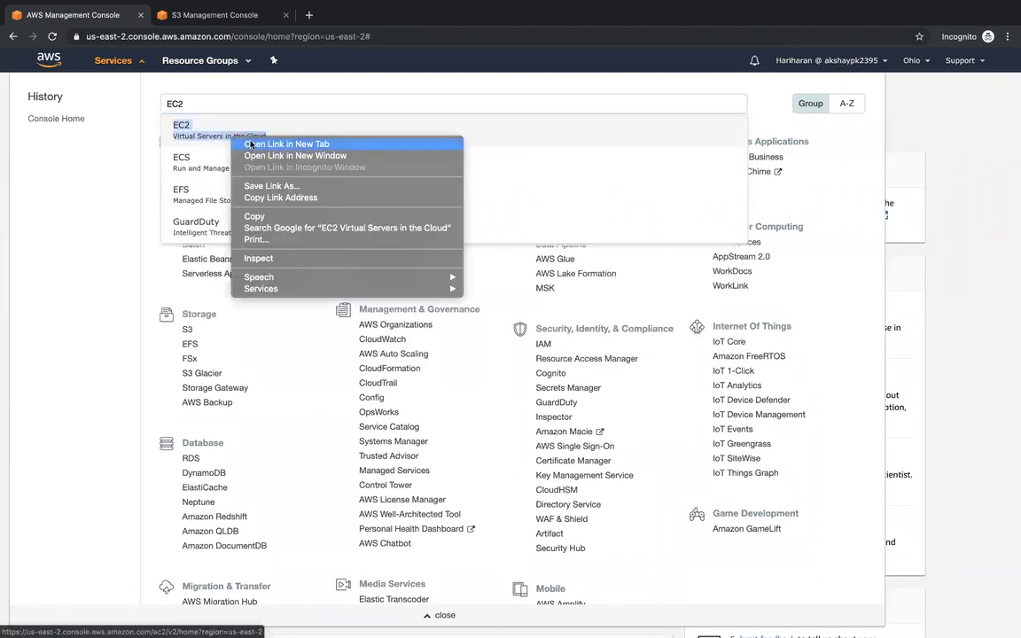
click(250, 143)
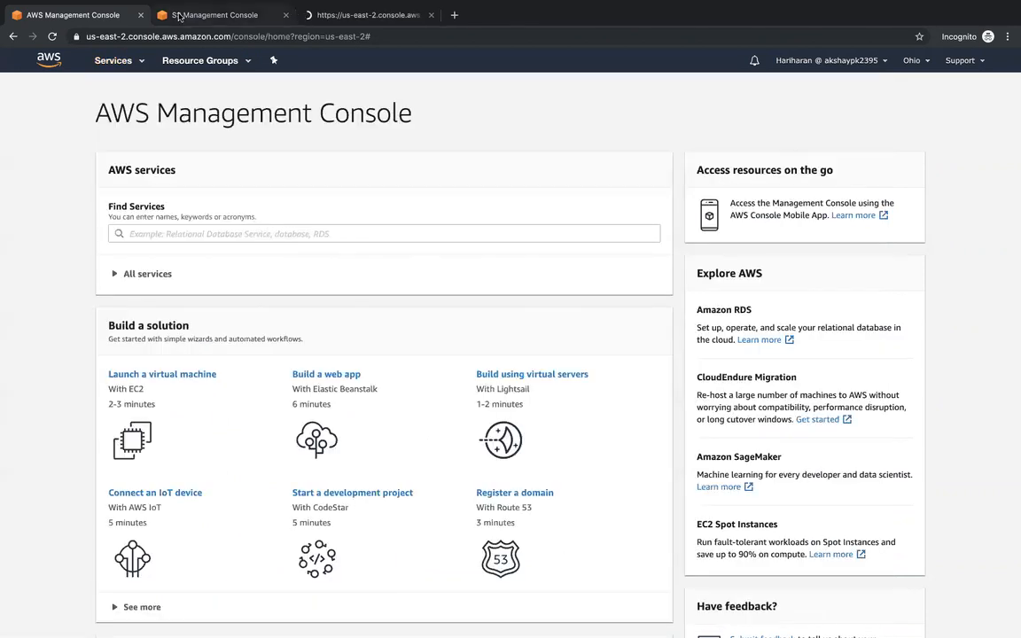
Check the signed-in user's access by viewing the existing S3 bucket's contents and the EC2 dashboard
click(178, 15)
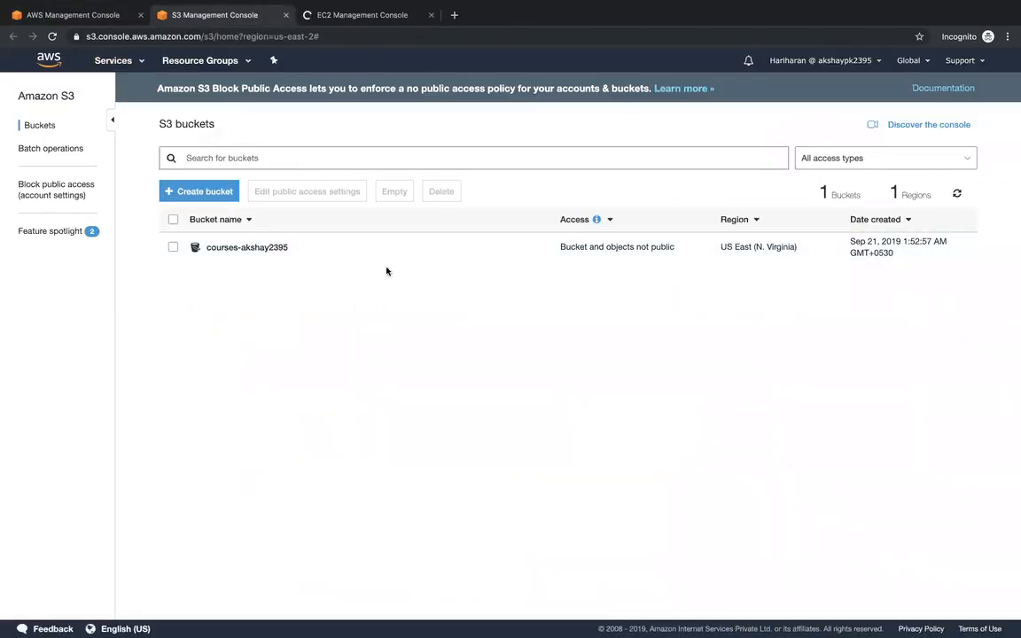
click(227, 249)
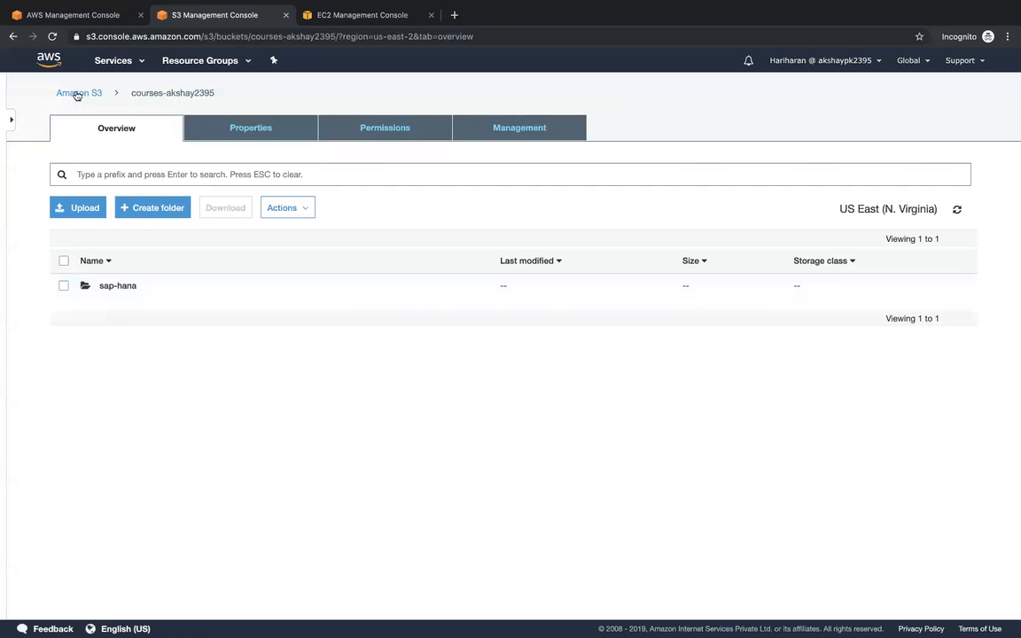
click(79, 92)
click(317, 18)
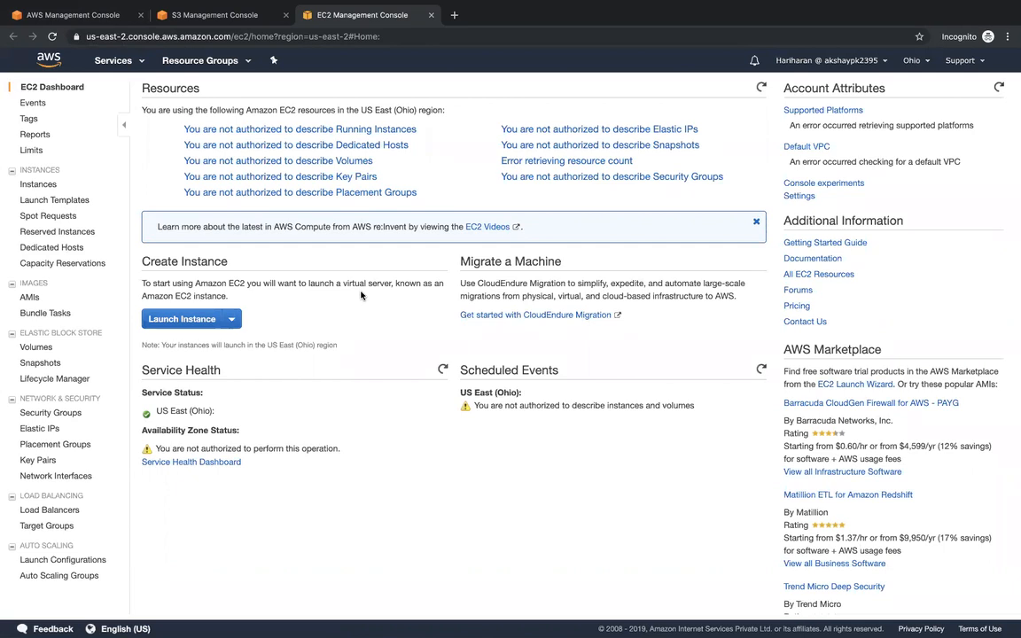
Open Terminal, and enlarge its window and text size
key(super+space)
text(terminal)
key(Return)
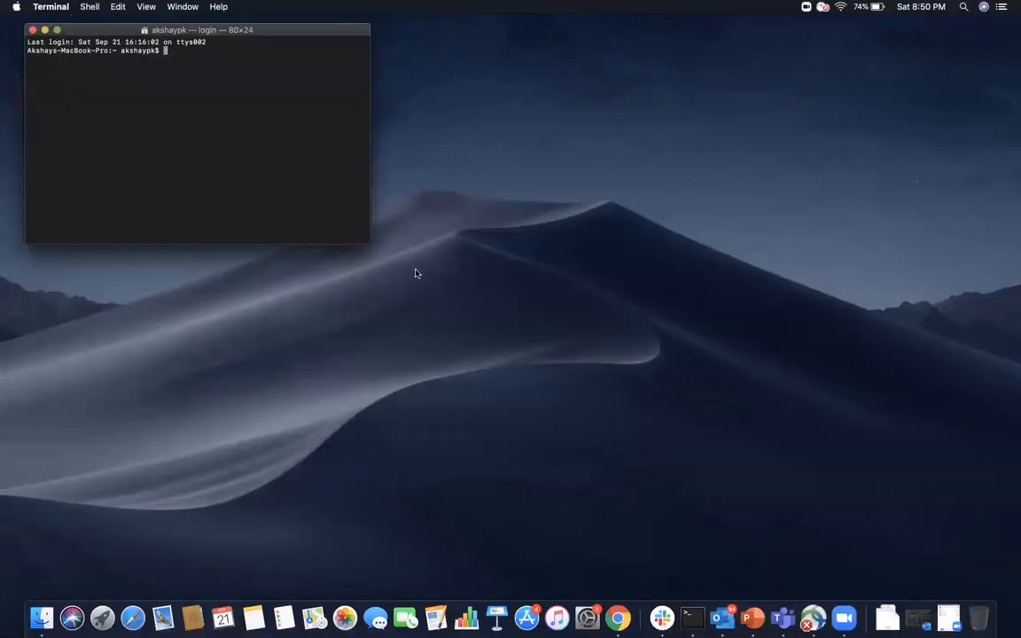
drag(368, 244, 736, 430)
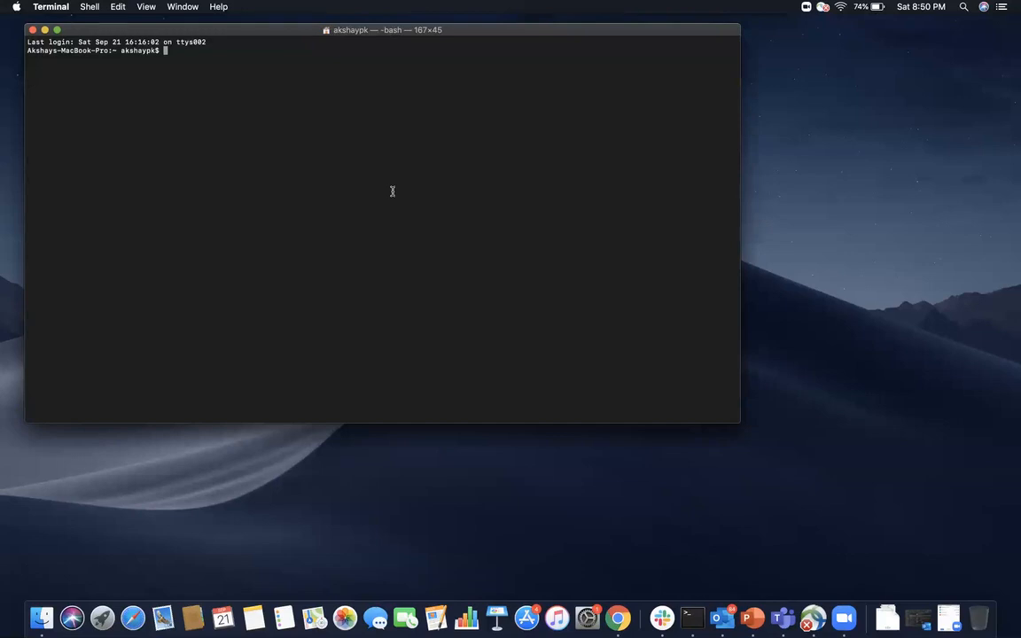
key(super+plus)
key(super+plus)
key(super+plus)
key(super+plus)
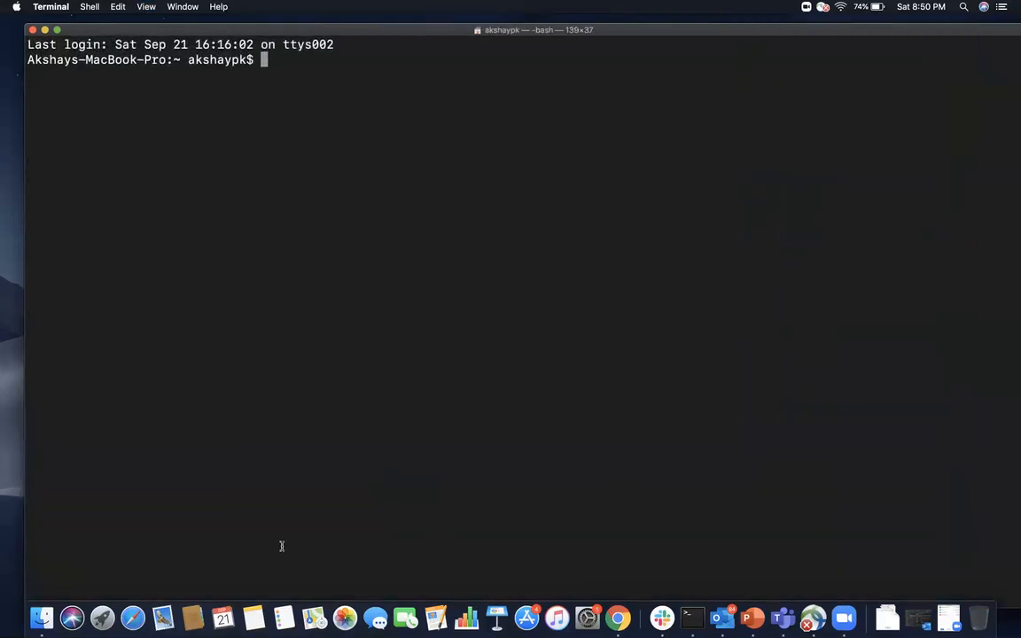
Open credentials.csv from the Downloads folder, view the first user's access key ID and secret access key, and minimise the spreadsheet
click(41, 618)
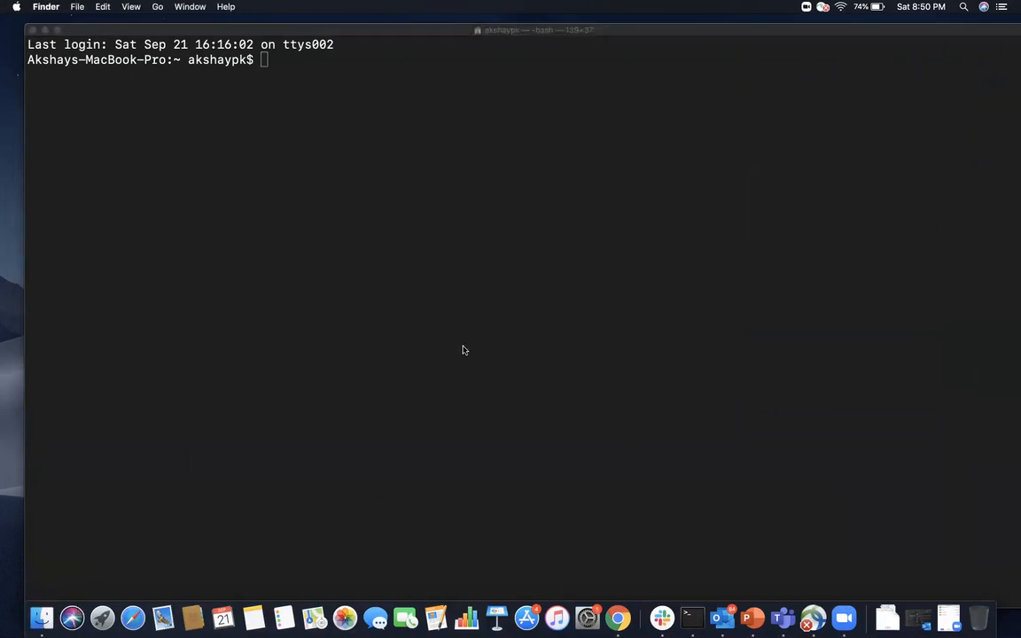
click(329, 227)
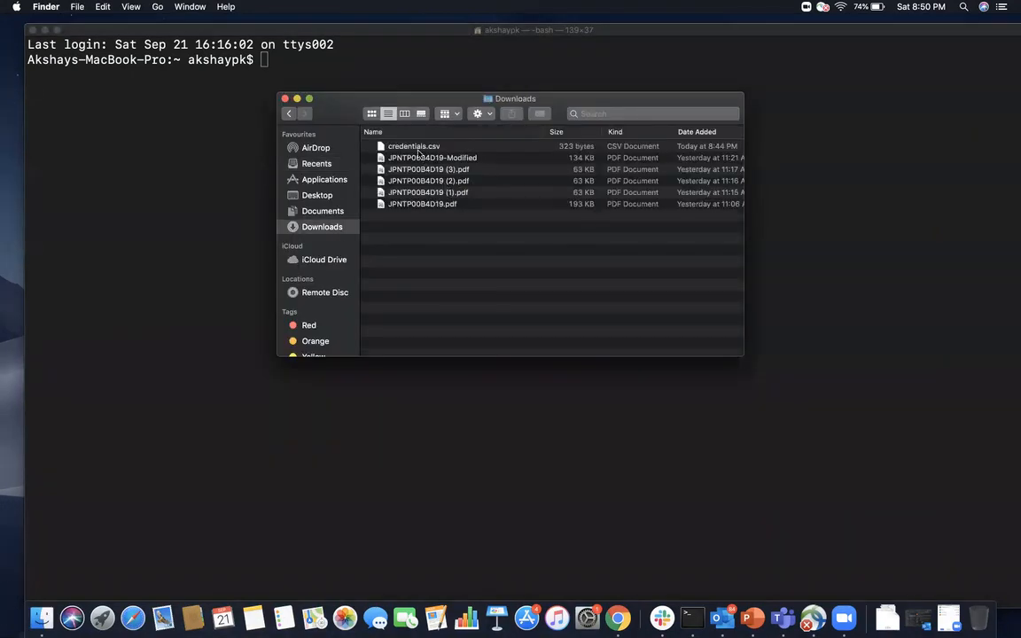
click(417, 147)
double_click(417, 147)
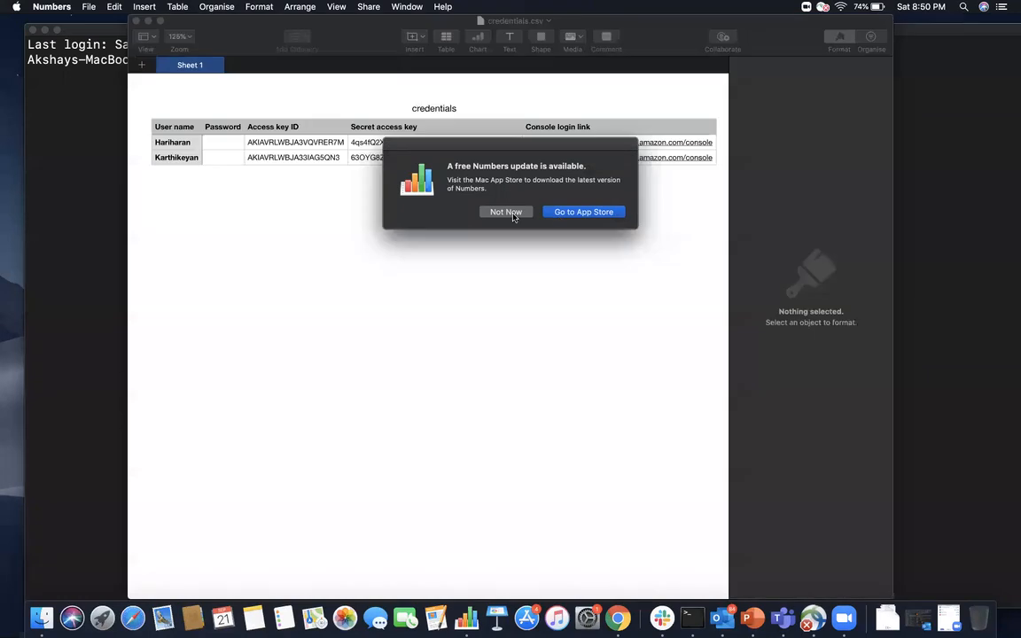
click(513, 213)
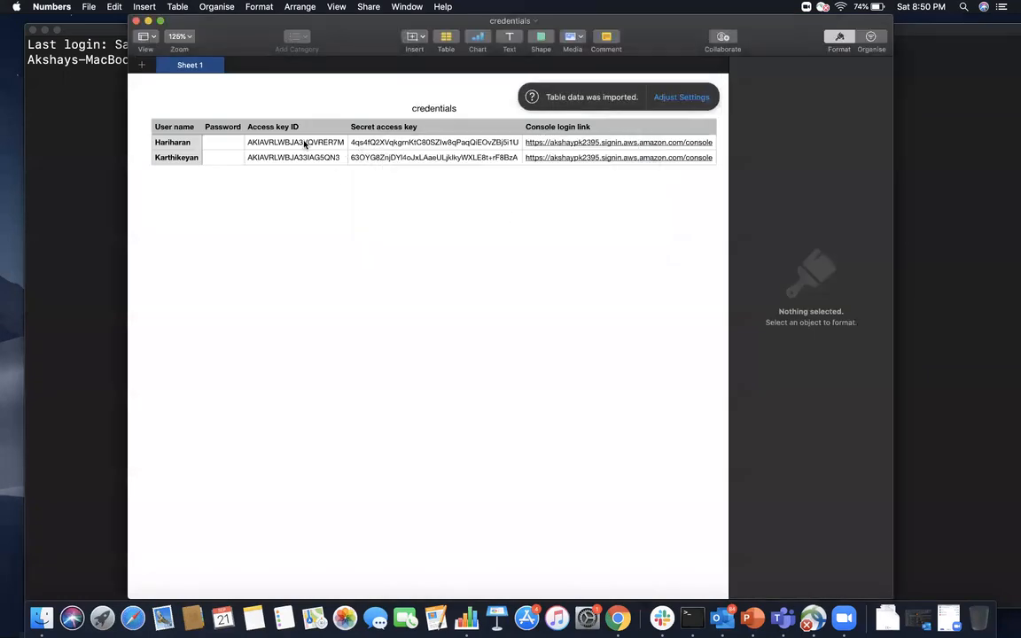
click(373, 142)
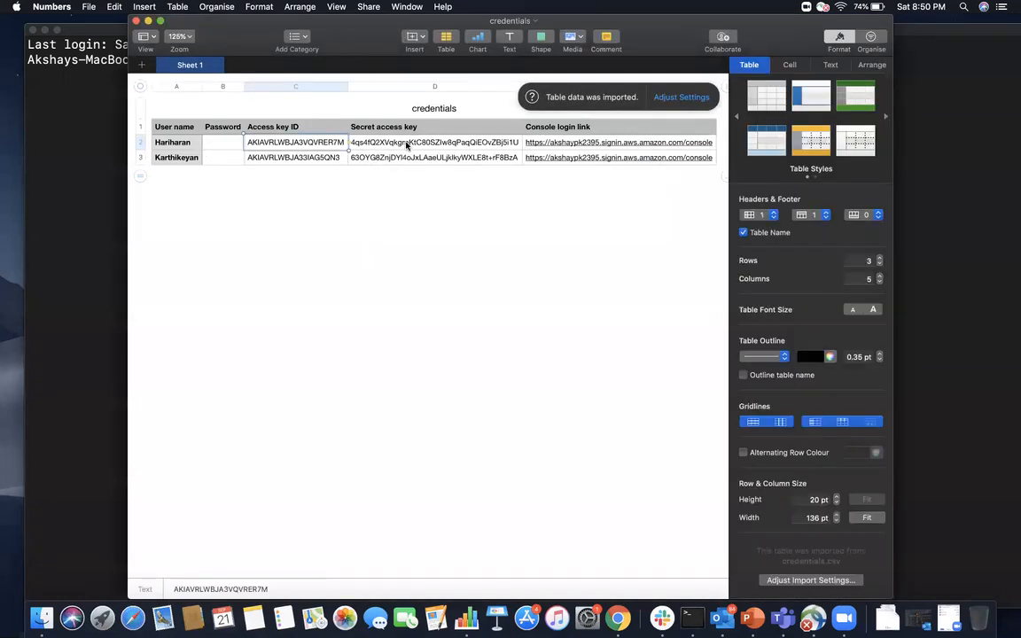
click(295, 144)
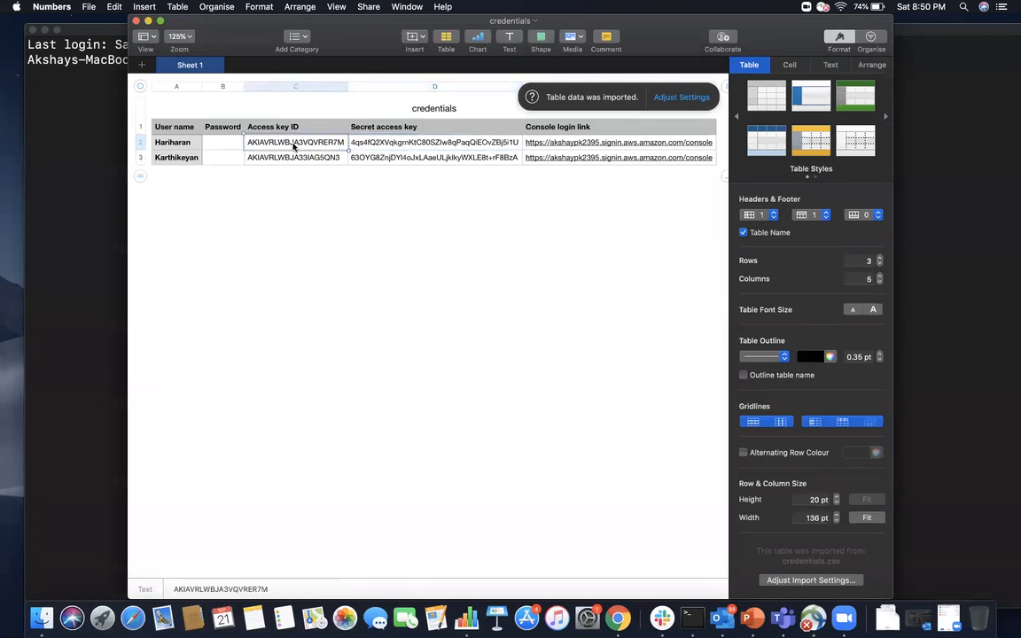
click(147, 21)
click(222, 127)
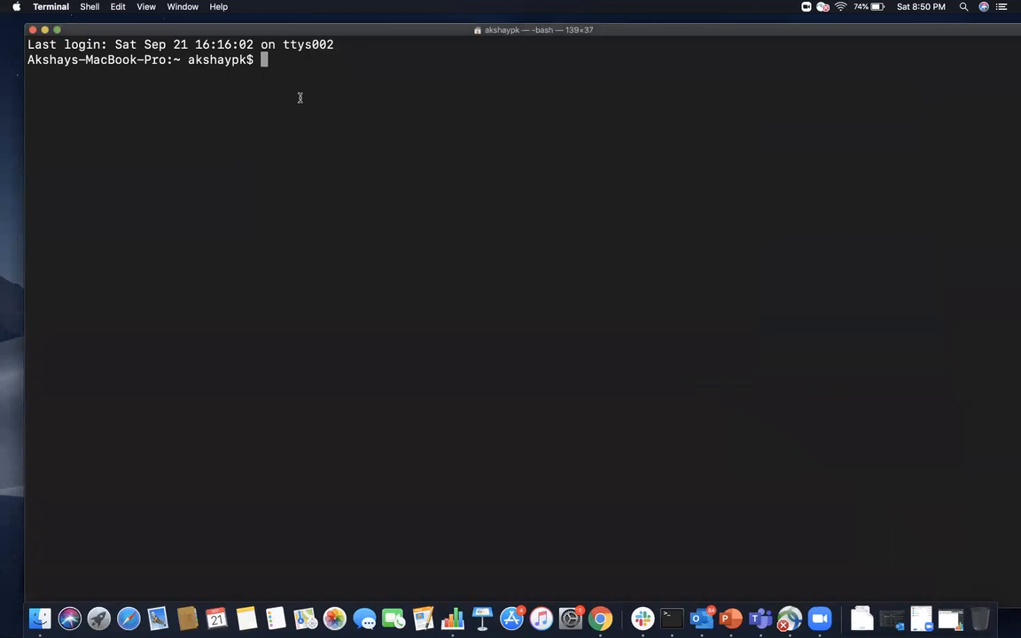
Try to run aws configure in Terminal
key(super+Tab)
text(aws configure)
key(Return)
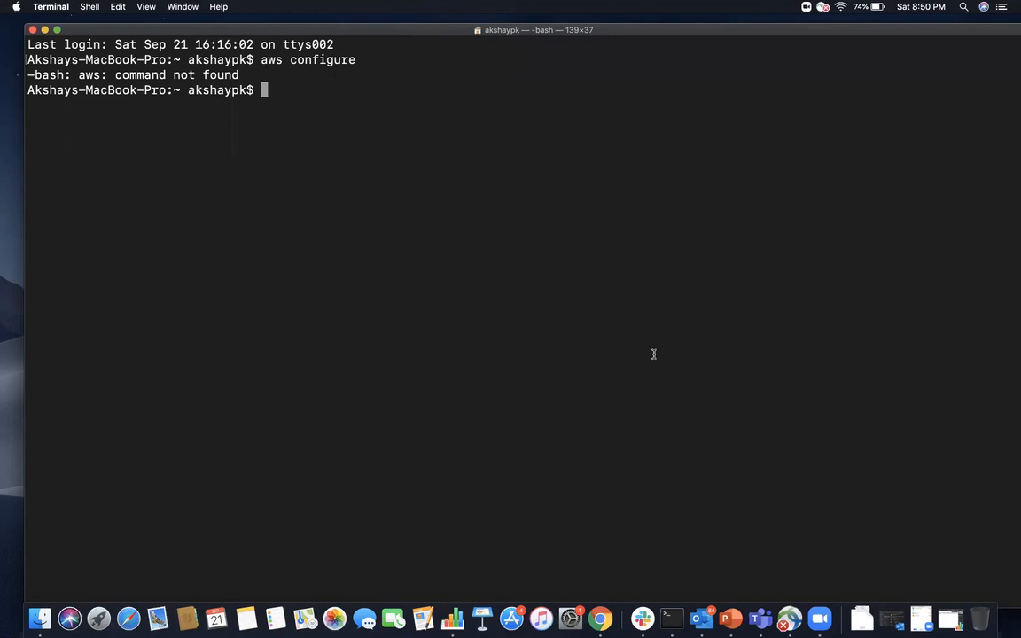
Search the web in Chrome for "brew install awscli" and review the Homebrew Formulae page for awscli
click(600, 618)
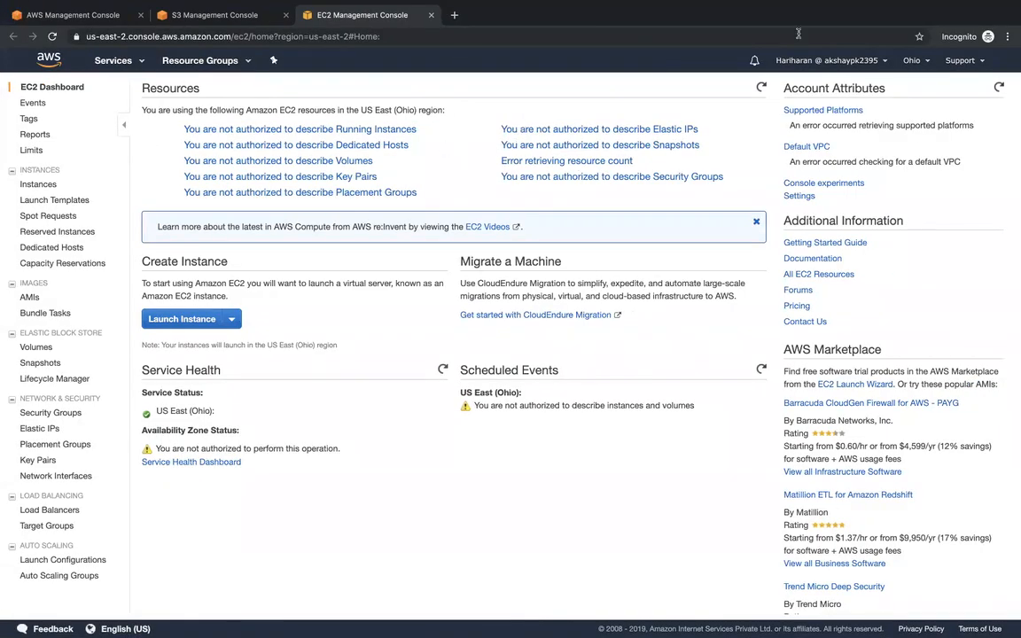
key(ctrl+Left)
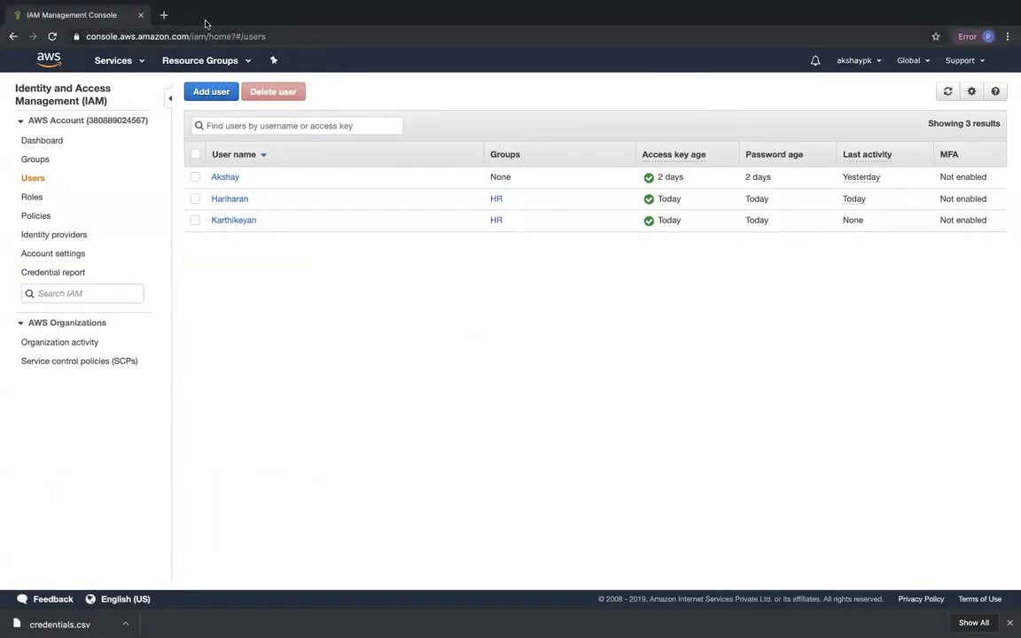
click(180, 15)
text(brew install)
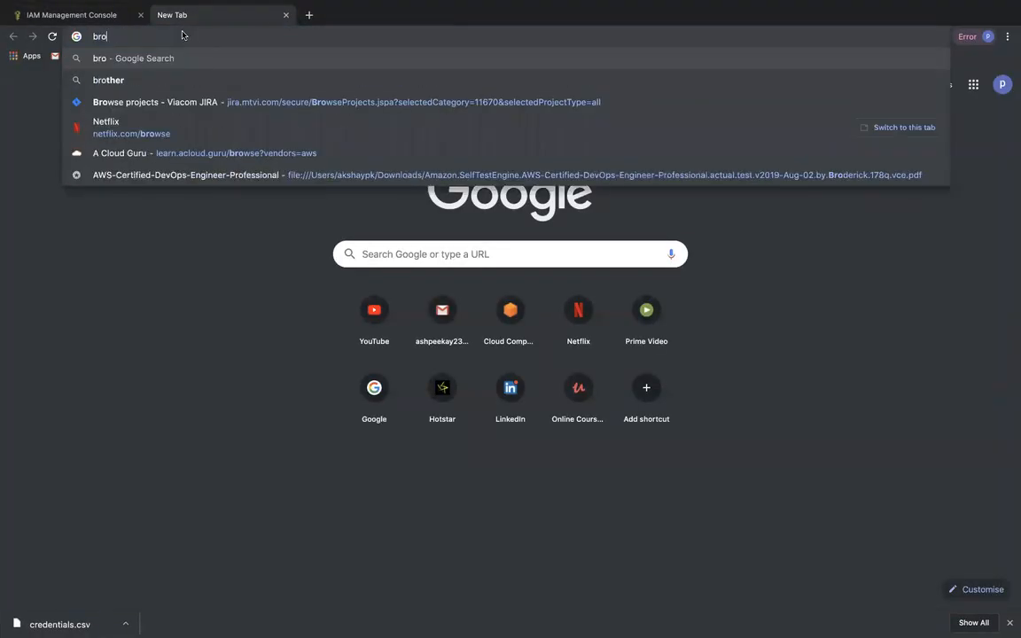
text( awsc)
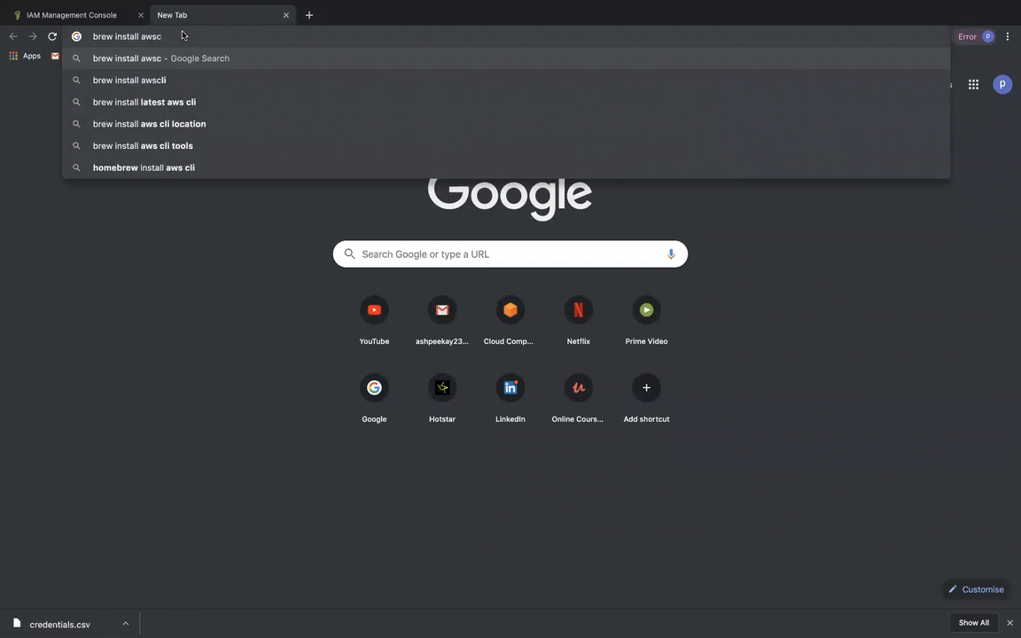
key(Down)
key(Return)
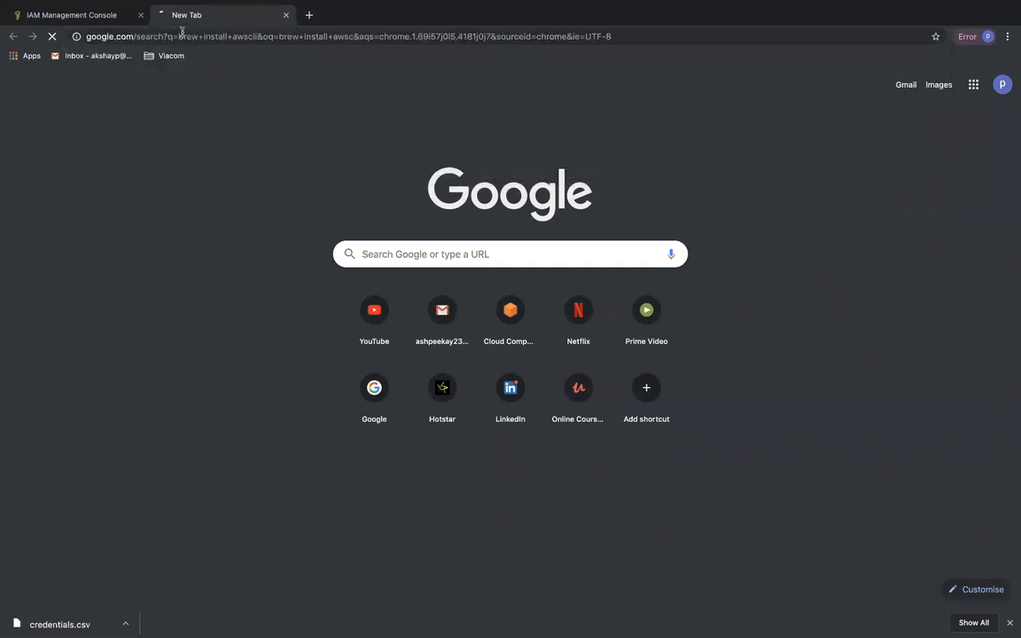
click(205, 163)
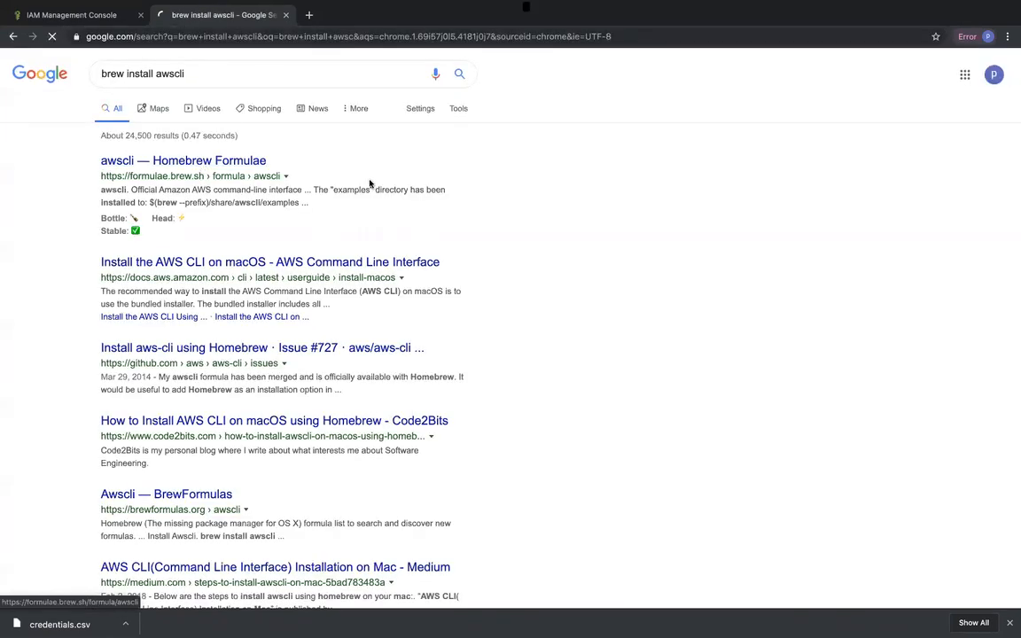
scroll(270, 395, down, 5)
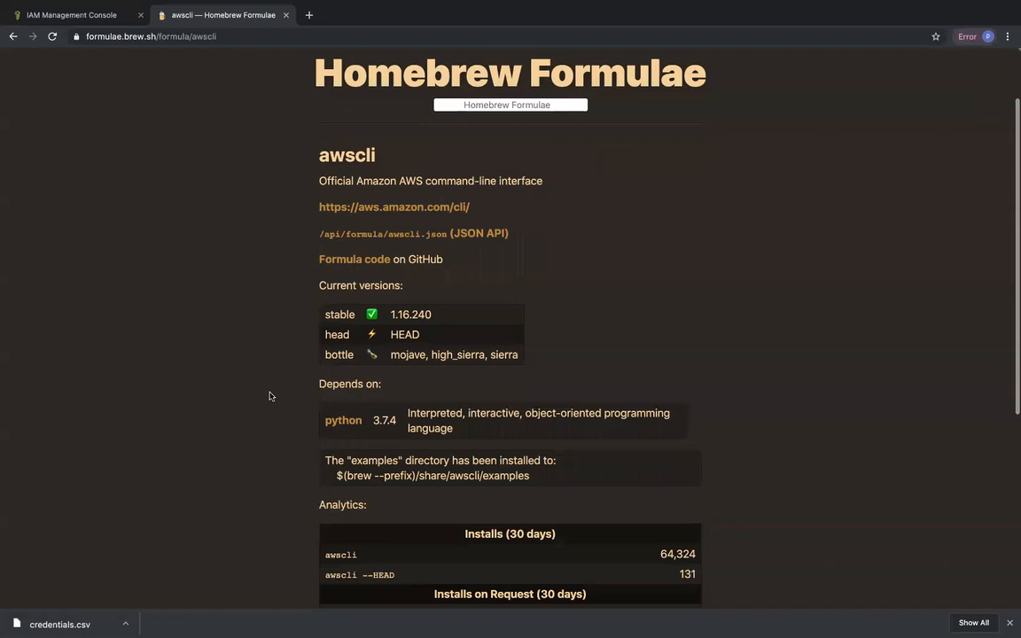
scroll(270, 396, down, 1)
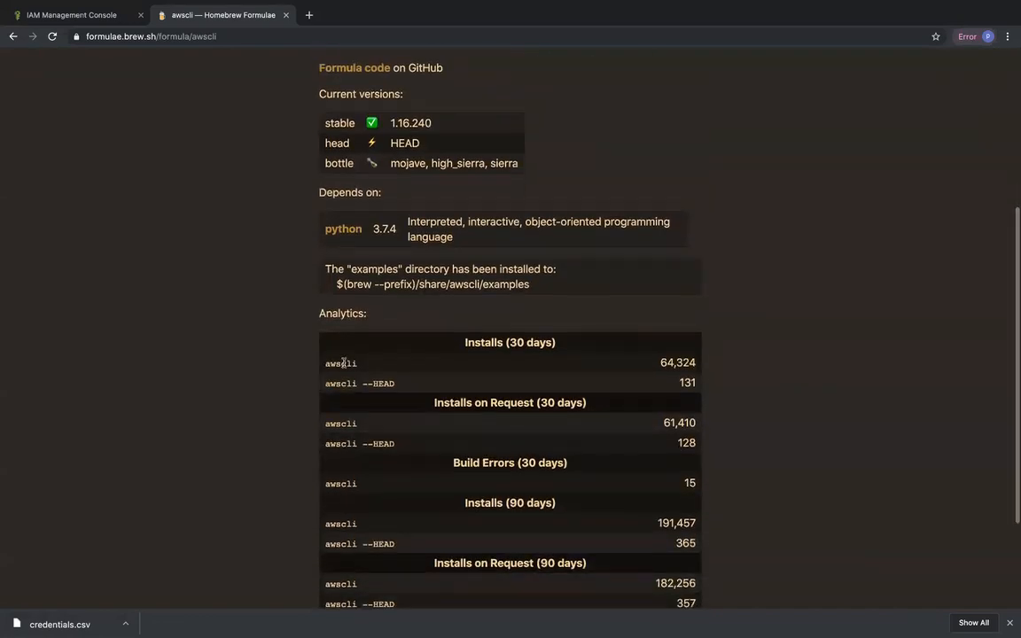
scroll(244, 327, up, 2)
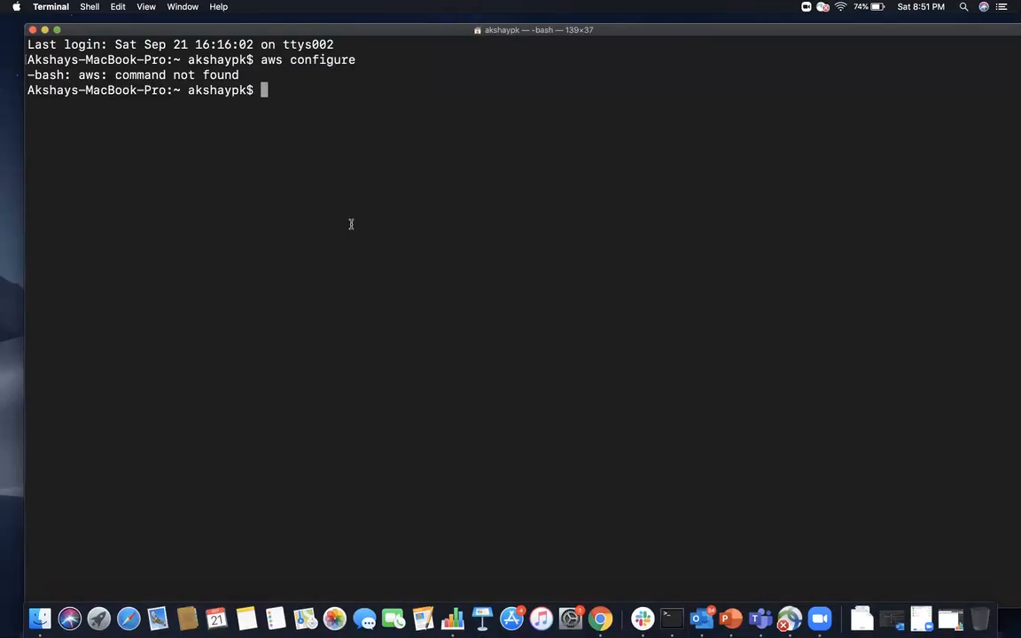
Try to install the AWS CLI from Terminal with brew install awscli
text(brew install awscli)
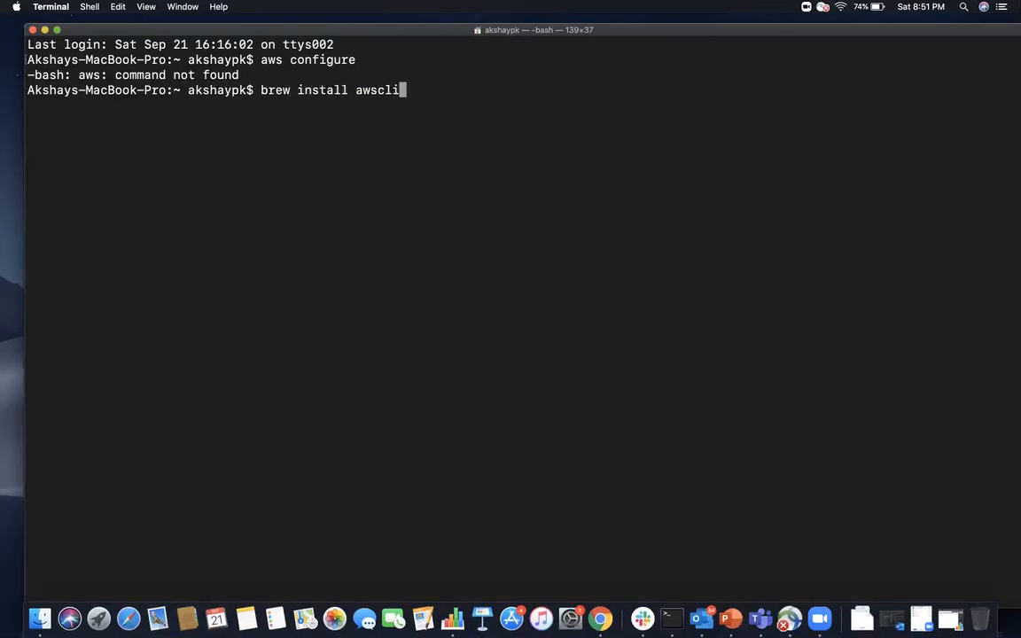
key(Return)
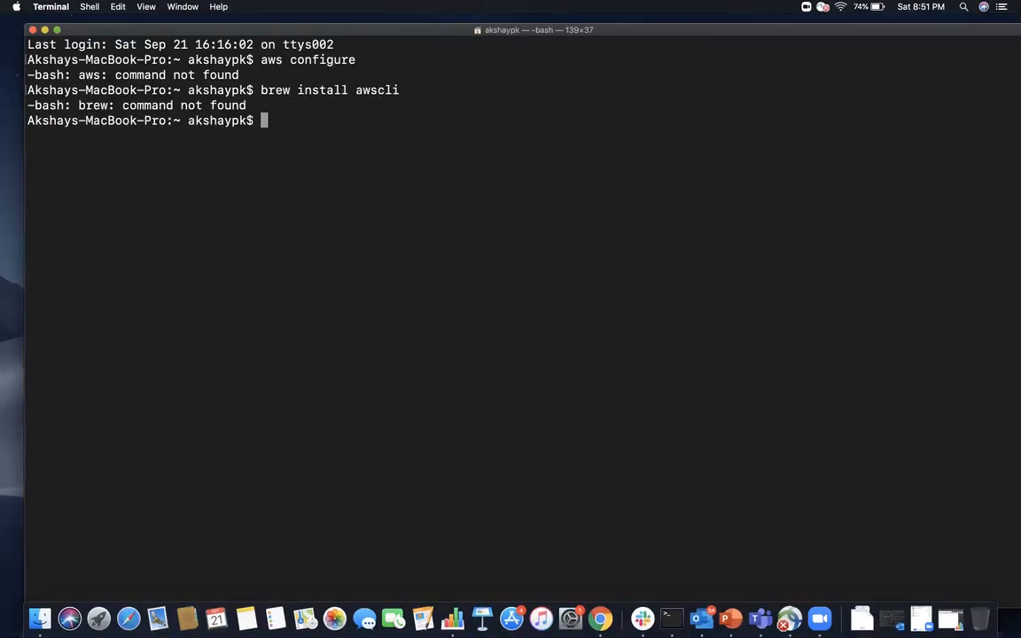
Return to the search results in Chrome and open the AWS guide "Install the AWS CLI on macOS" at its prerequisites
key(ctrl+Right)
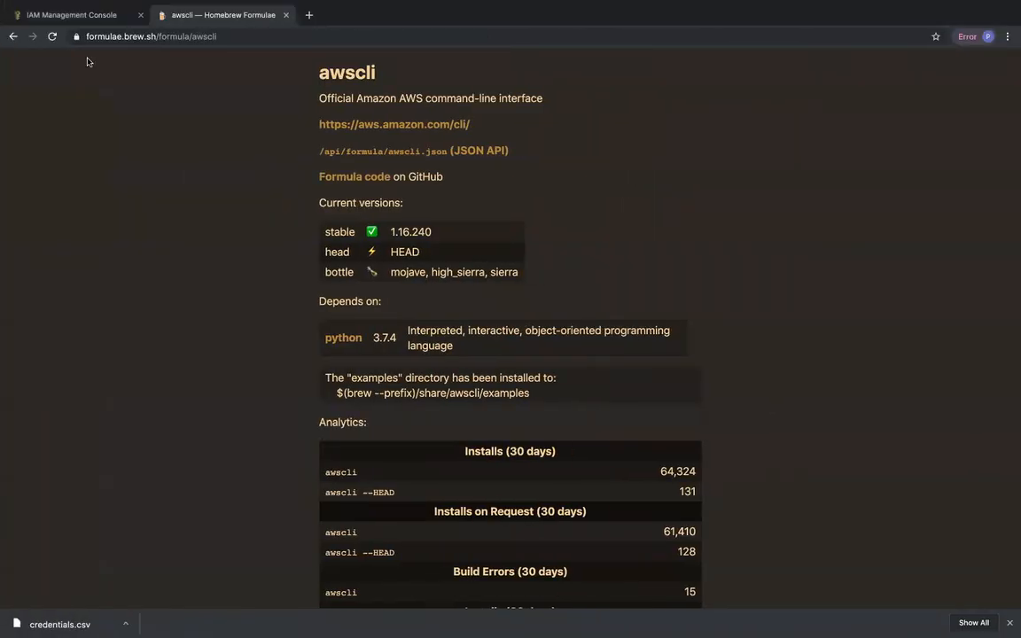
click(13, 36)
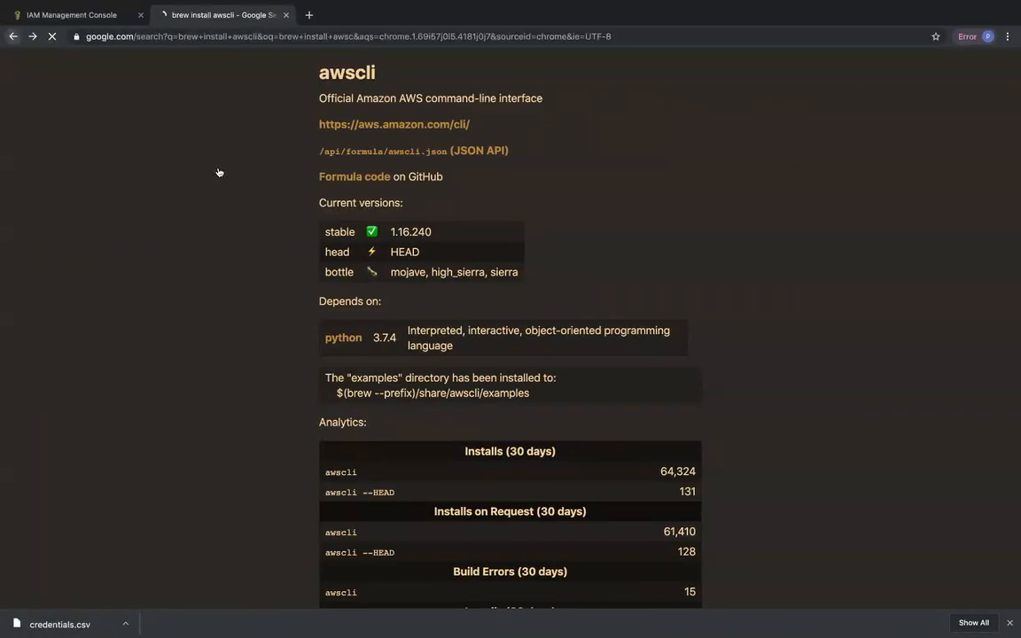
click(372, 334)
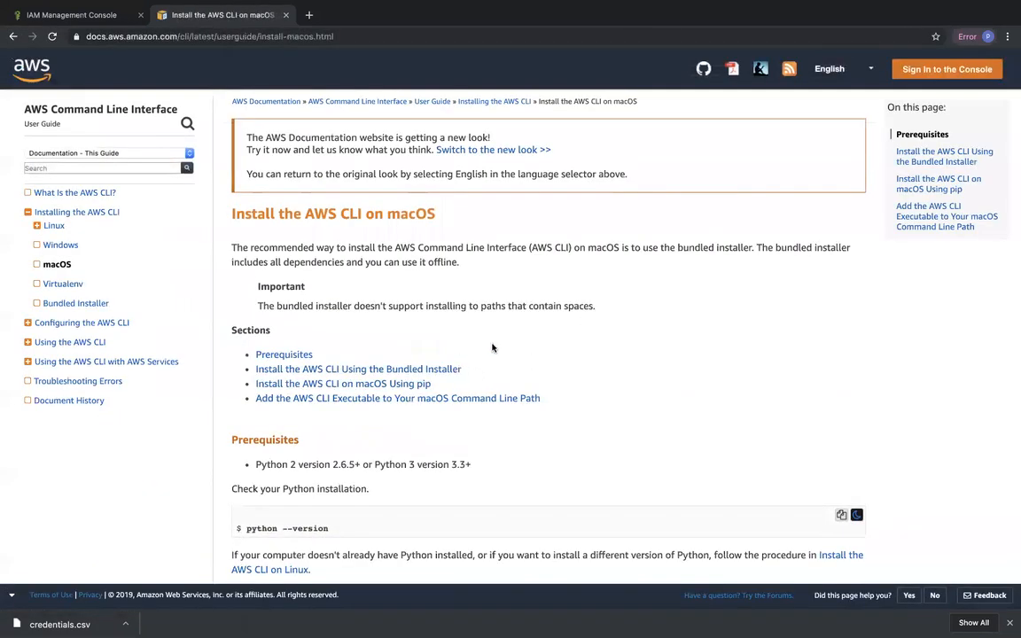
scroll(573, 383, down, 2)
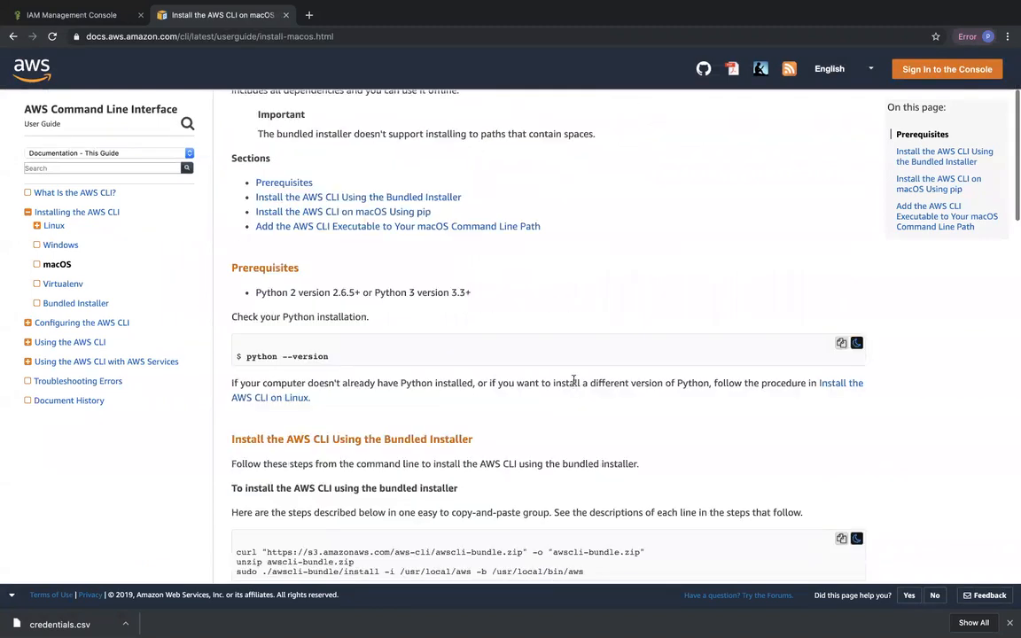
Check the Python installation by running the guide's python --version command in Terminal
drag(329, 357, 239, 355)
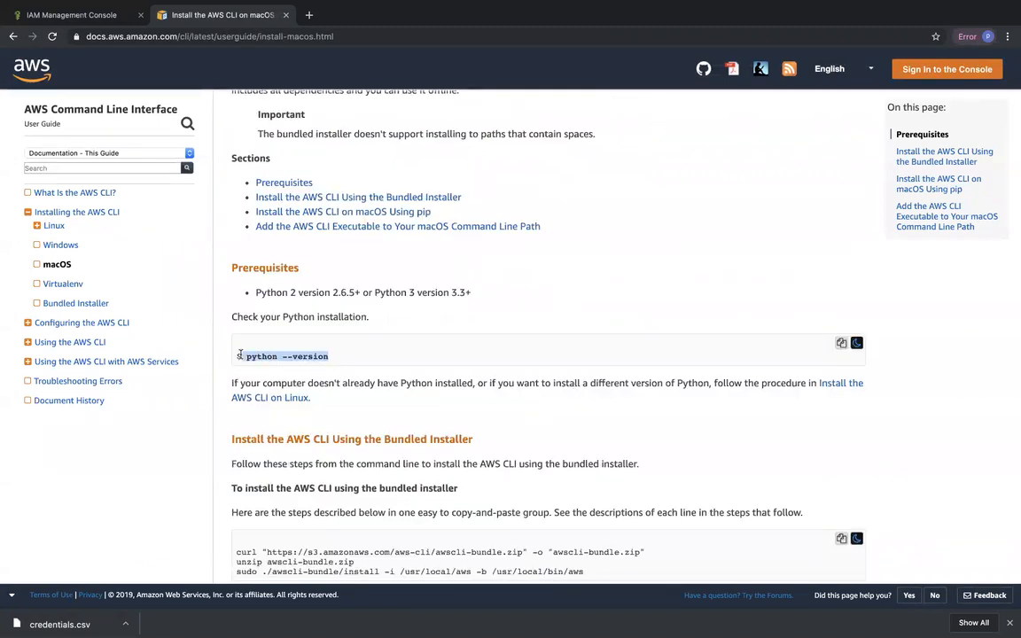
click(241, 356)
double_click(261, 356)
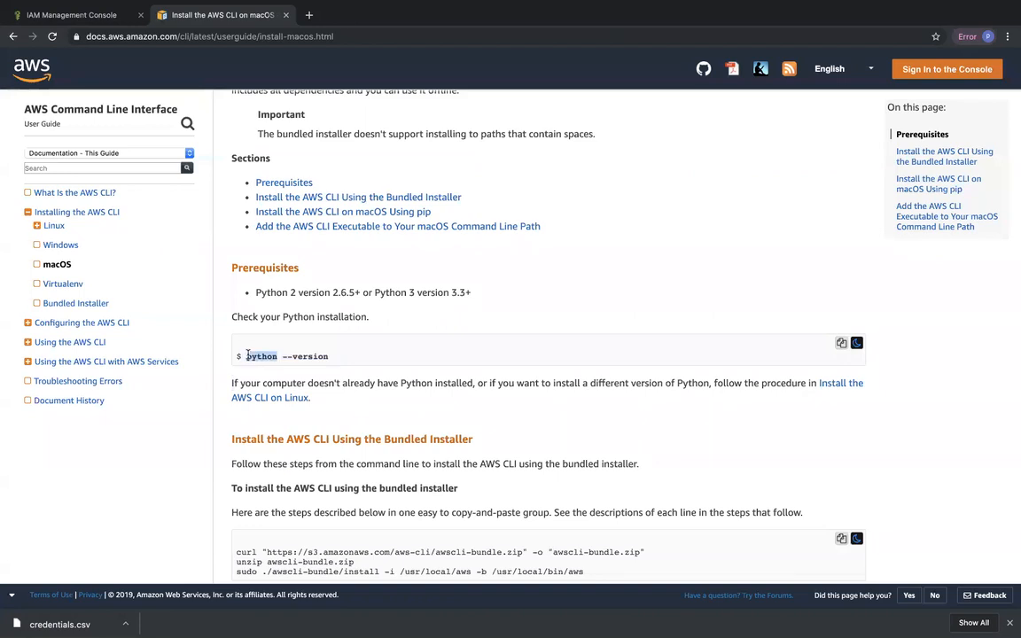
key(ctrl+Left)
key(ctrl+Left)
key(ctrl+Left)
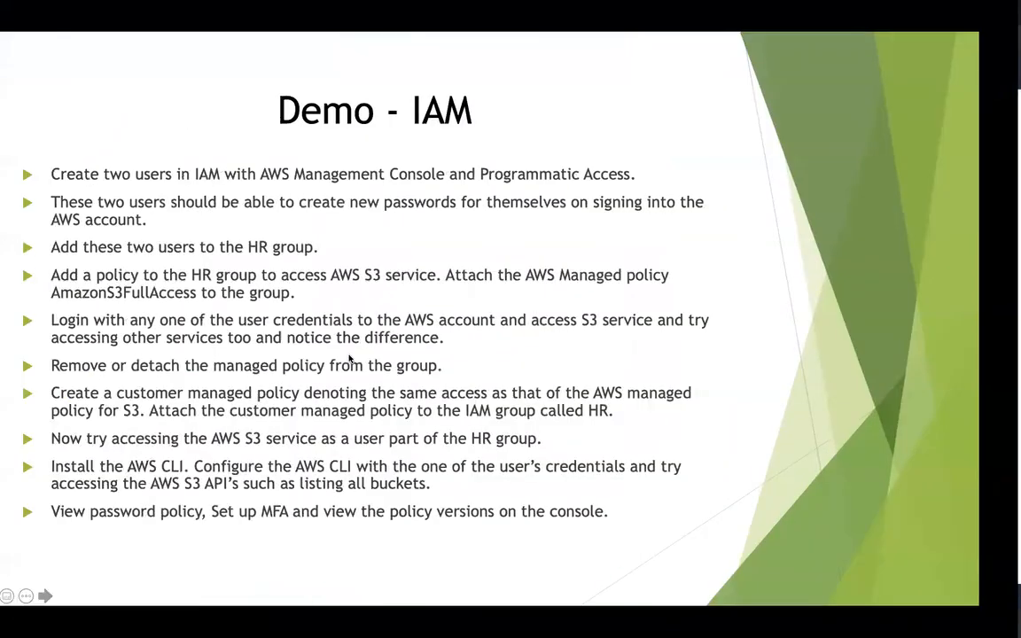
text(python --version)
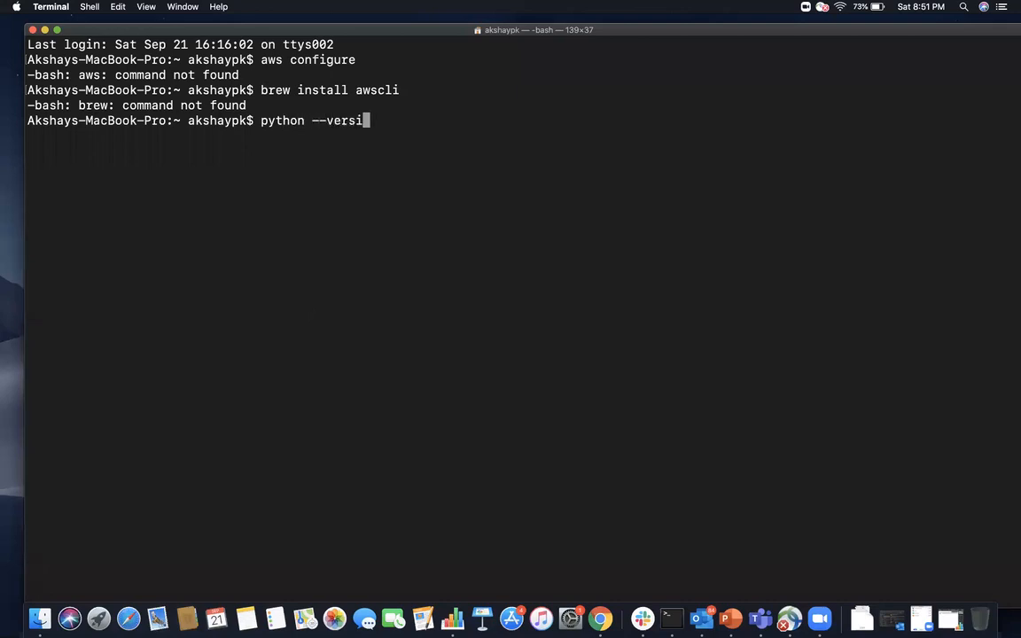
key(Return)
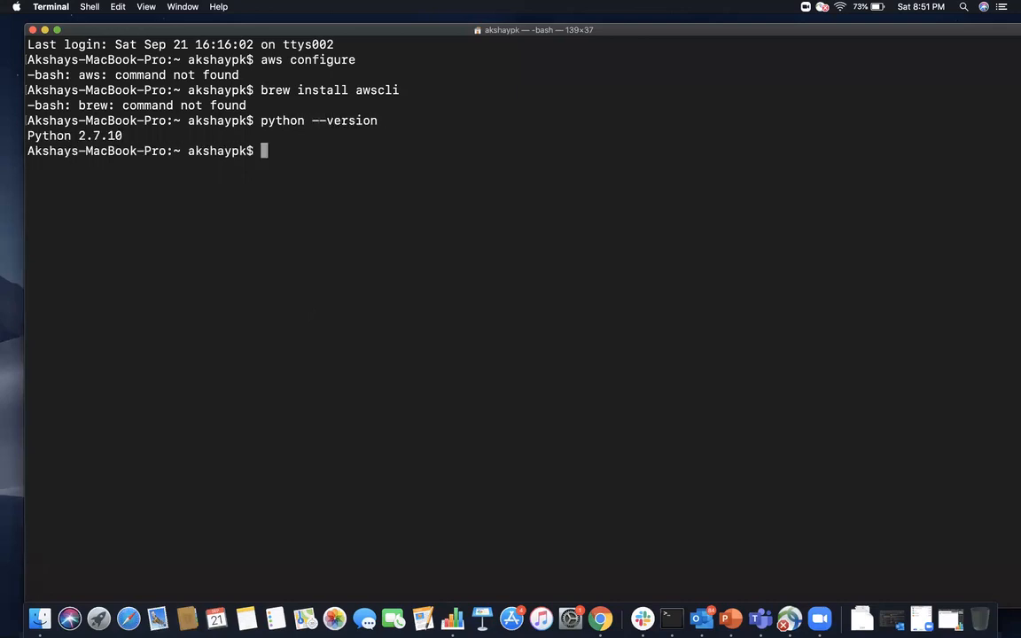
Copy the guide's curl command for the AWS CLI Bundled Installer and run it in Terminal to download awscli-bundle.zip
key(ctrl+Right)
key(ctrl+Right)
key(ctrl+Right)
scroll(335, 401, down, 6)
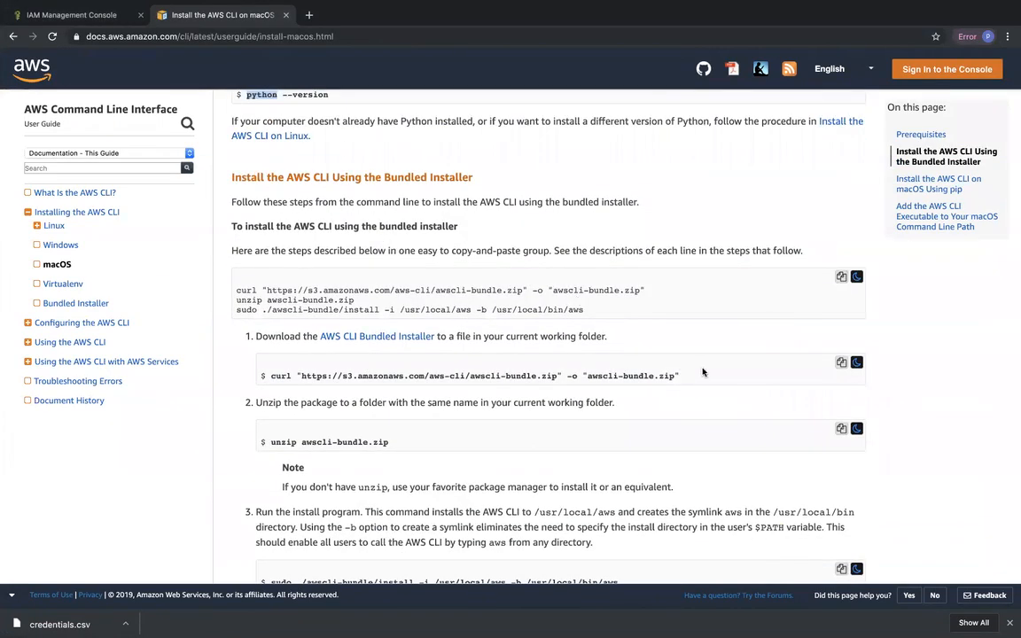
click(842, 363)
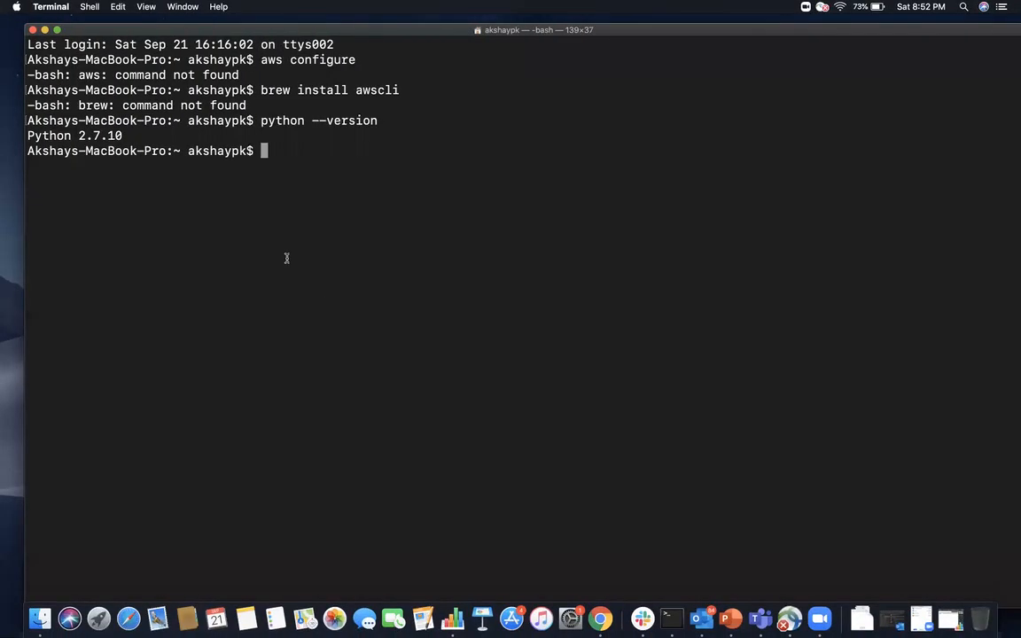
text(curl "https://s3.amazonaws.com/aws-cli/awscli-bundle.zip" -o "awscli-bundle.zip")
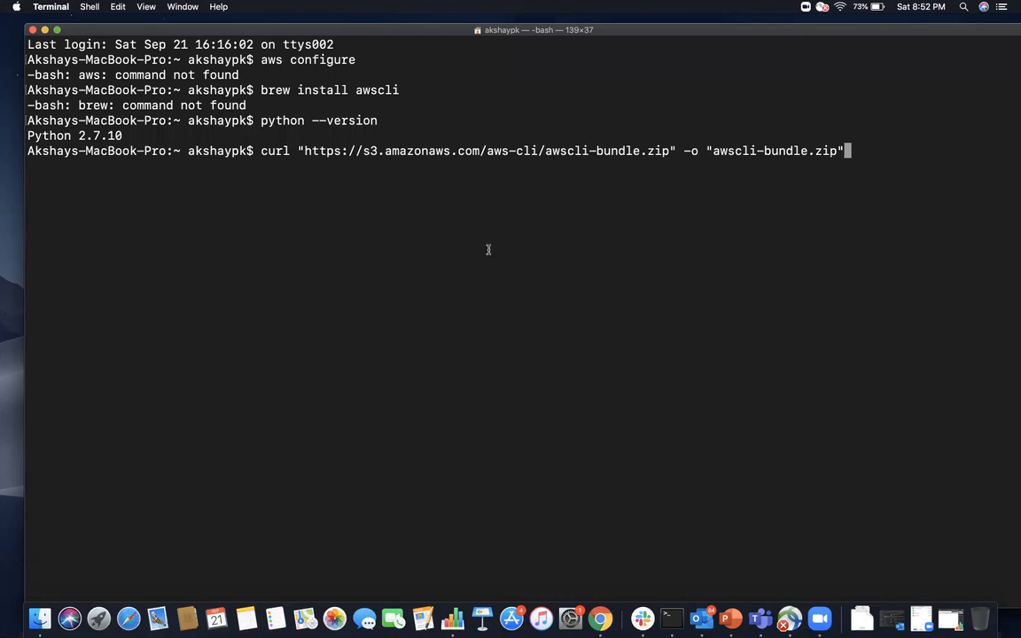
key(Return)
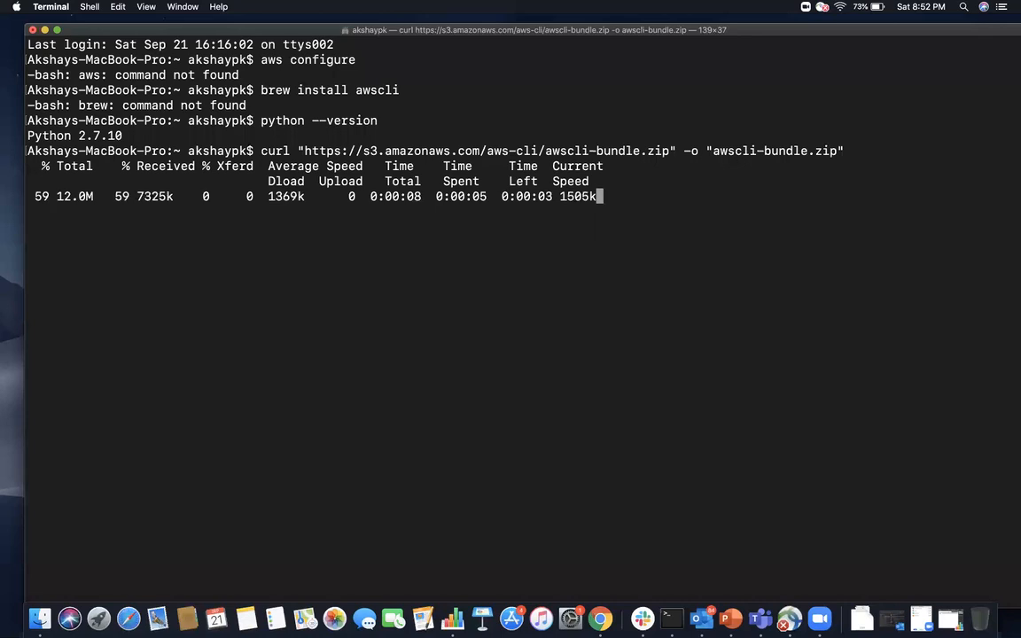
Copy the guide's unzip awscli-bundle.zip command, run it in Terminal, and list the current folder's contents
key(ctrl+Right)
key(ctrl+Right)
key(ctrl+Right)
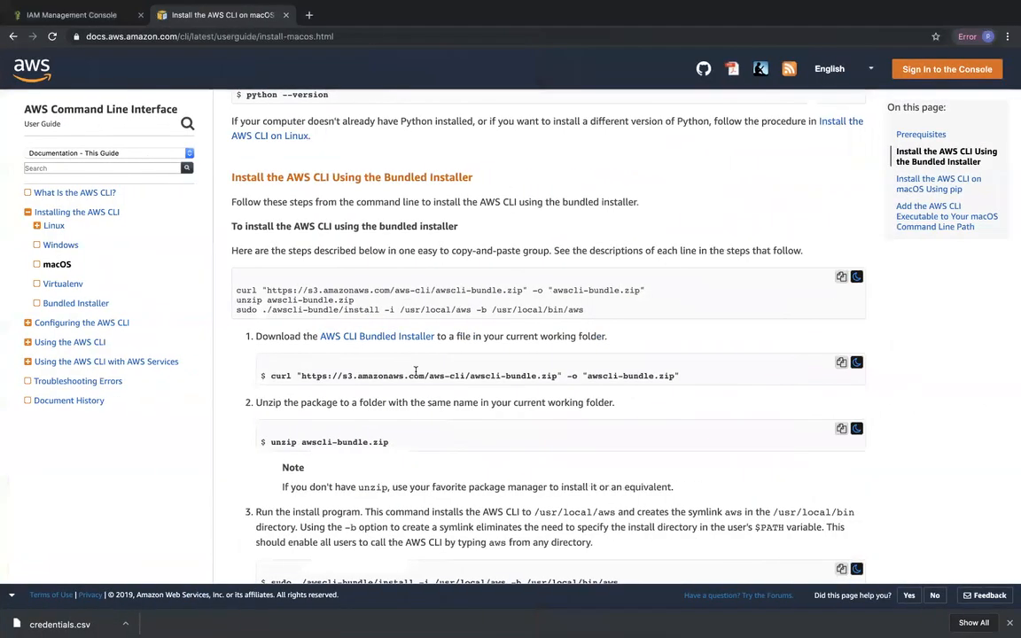
scroll(403, 408, down, 2)
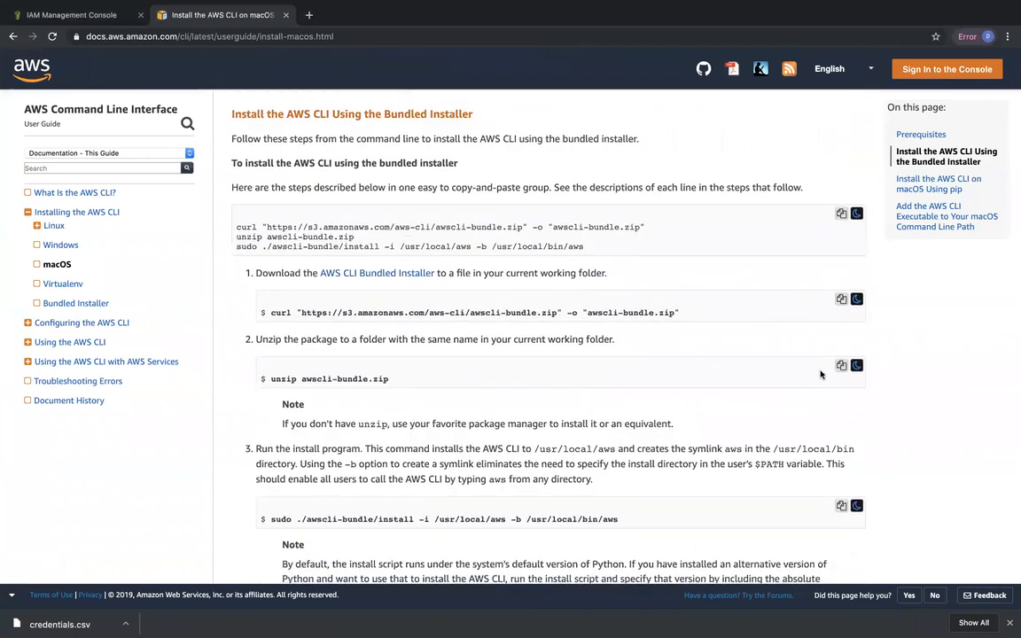
key(ctrl+Left)
key(ctrl+Left)
key(ctrl+Left)
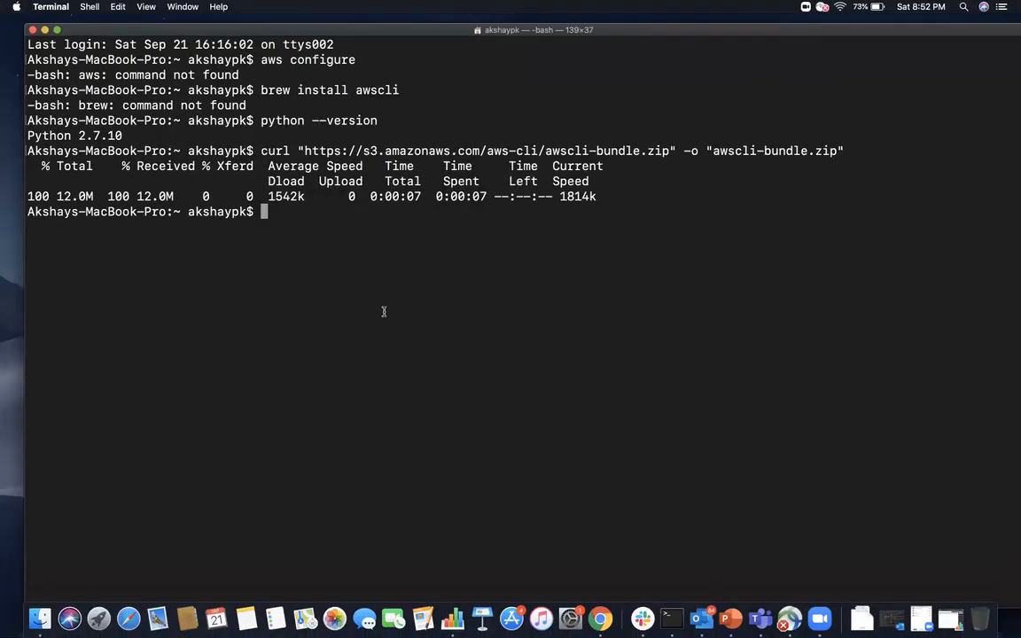
text(unzip awscli-bundle.zip)
key(Return)
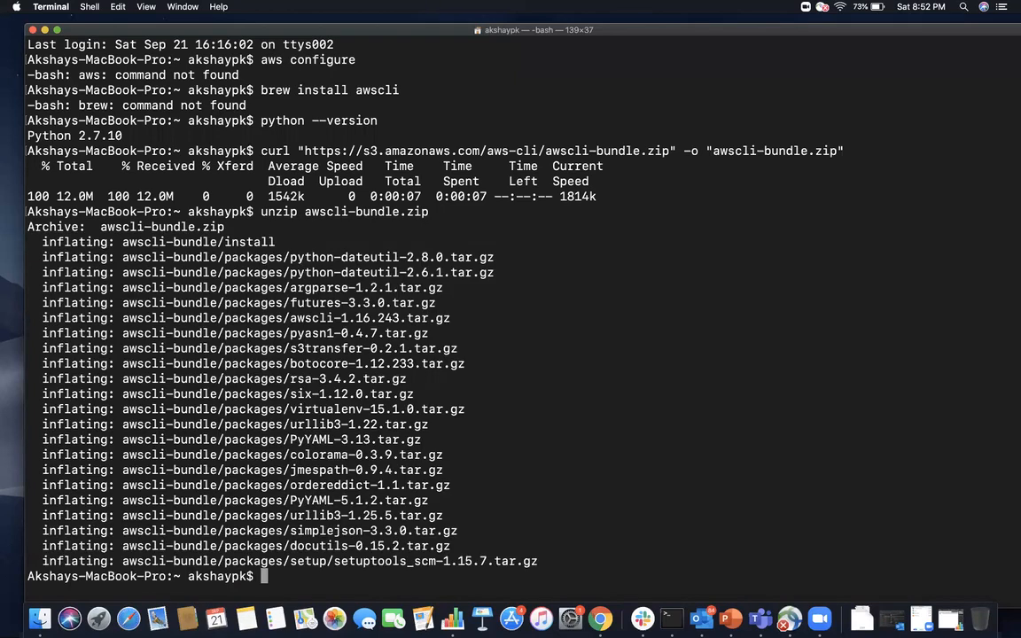
text(ls)
key(Return)
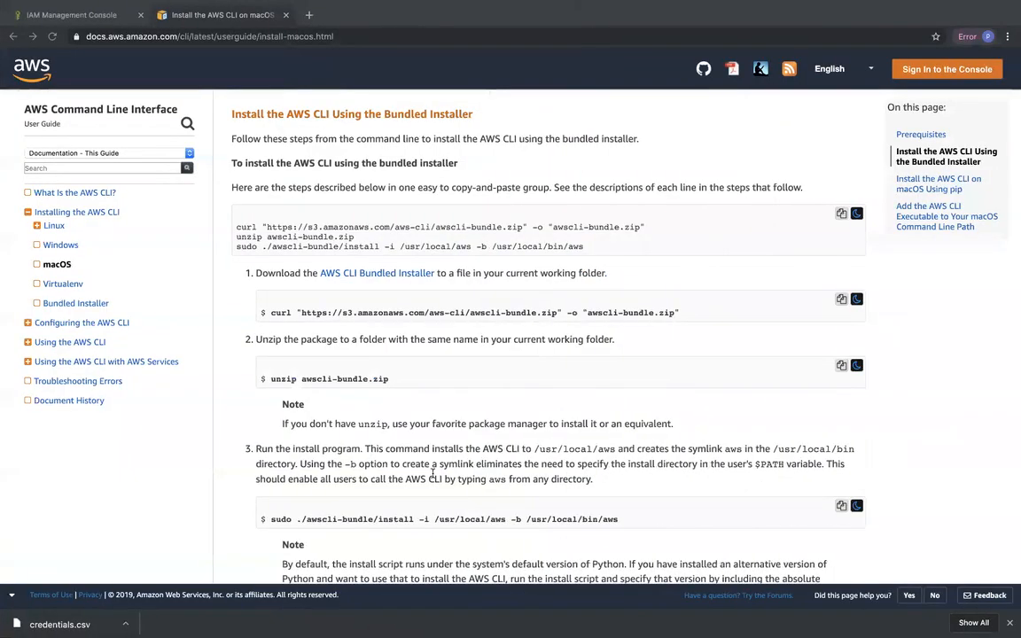
Copy and run sudo ./awscli-bundle/install -i /usr/local/aws -b /usr/local/bin/aws in Terminal, authorising it with the account password
scroll(432, 474, down, 4)
drag(623, 348, 272, 346)
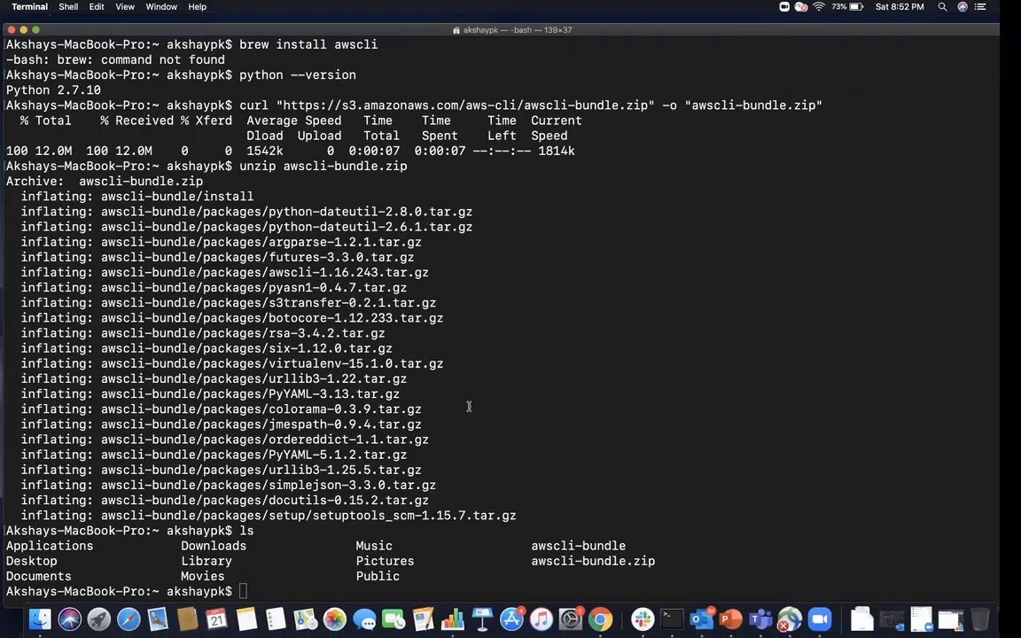
text(sudo ./awscli-bundle/install -i /usr/local/aws -b /usr/local/bin/aws)
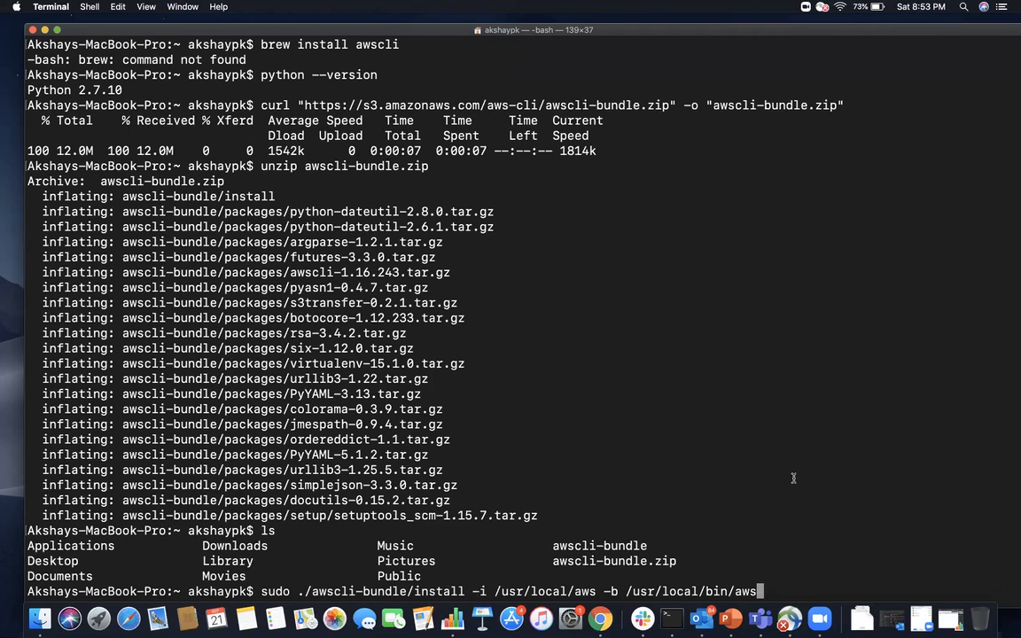
key(Return)
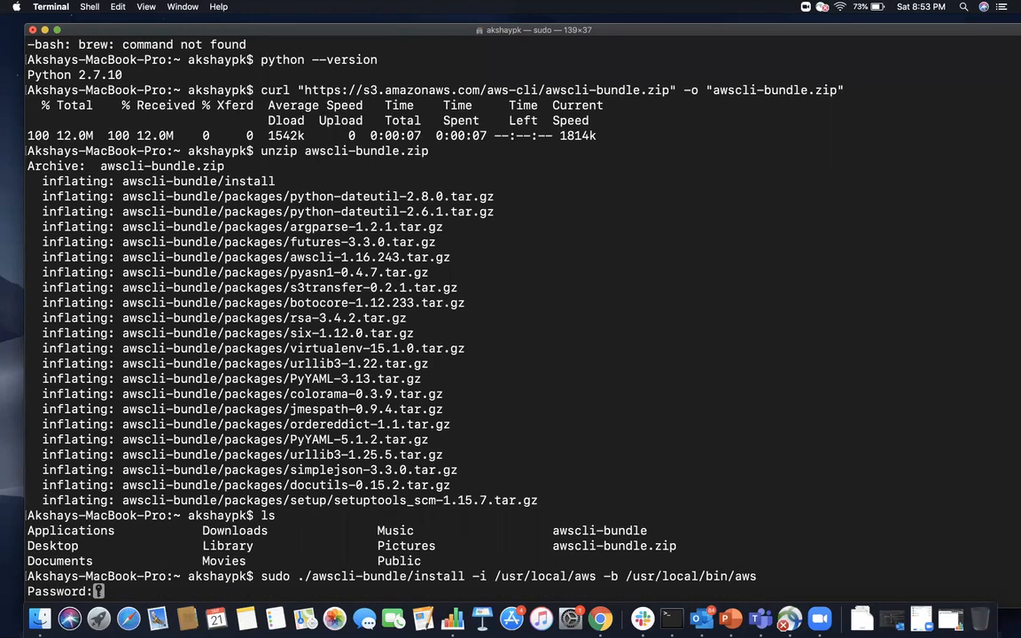
key(Return)
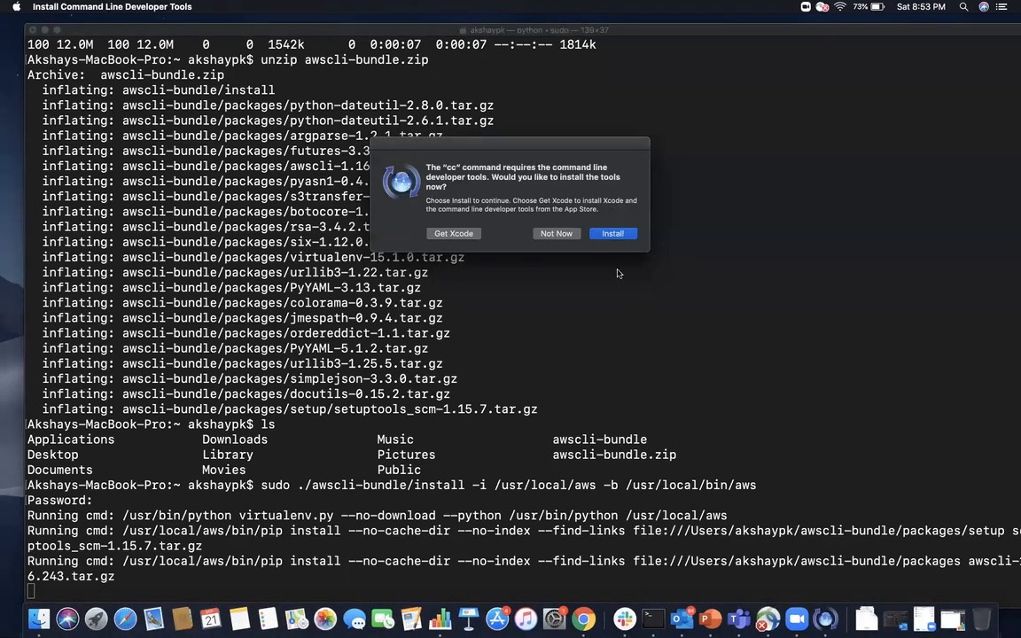
Install the macOS command line developer tools, accepting the licence agreement and continuing on battery power
click(613, 233)
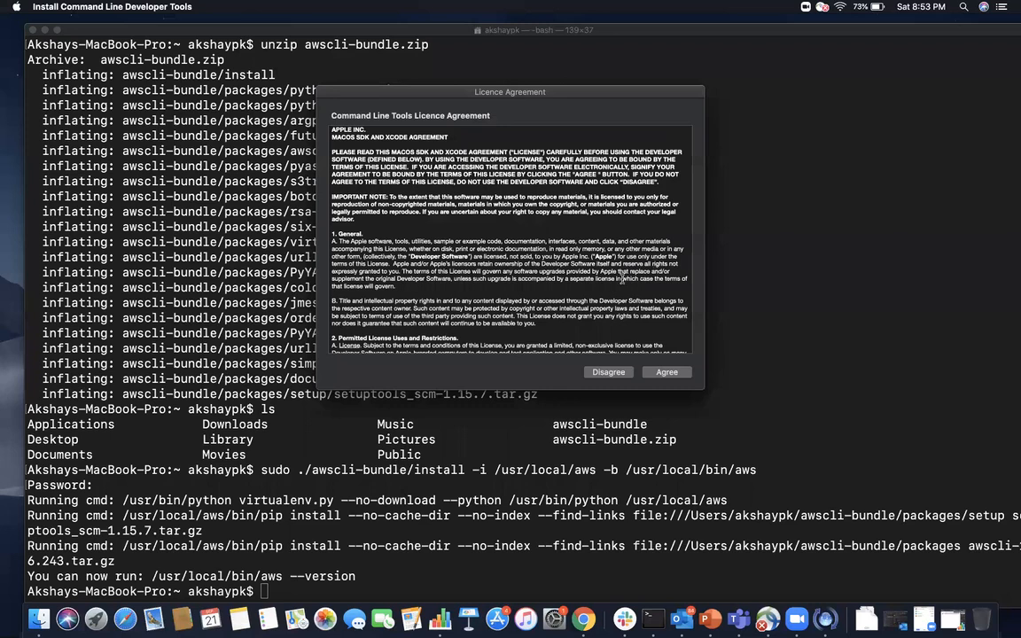
click(667, 371)
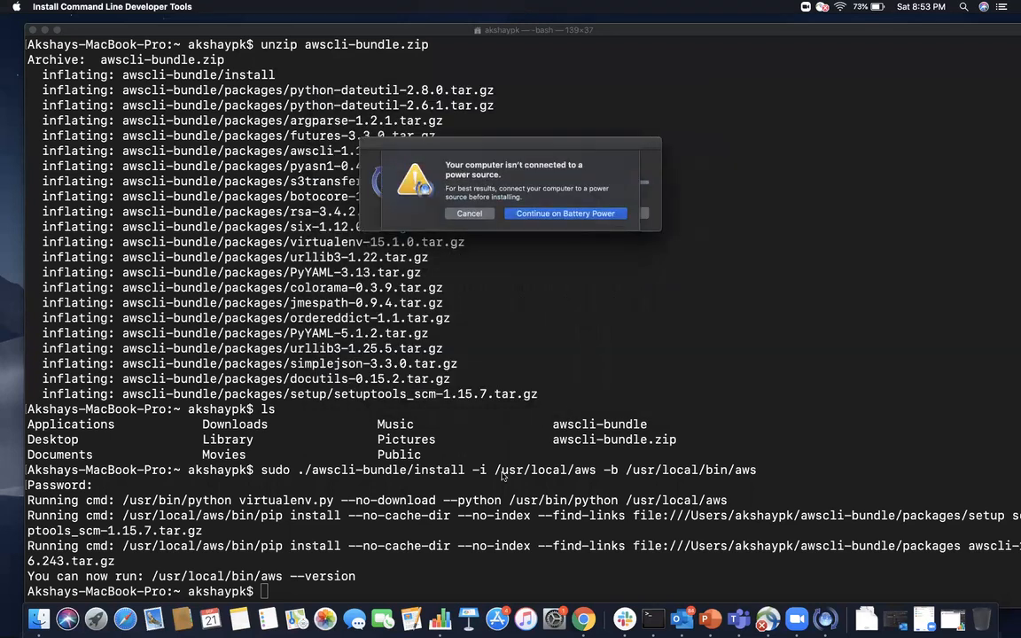
click(535, 214)
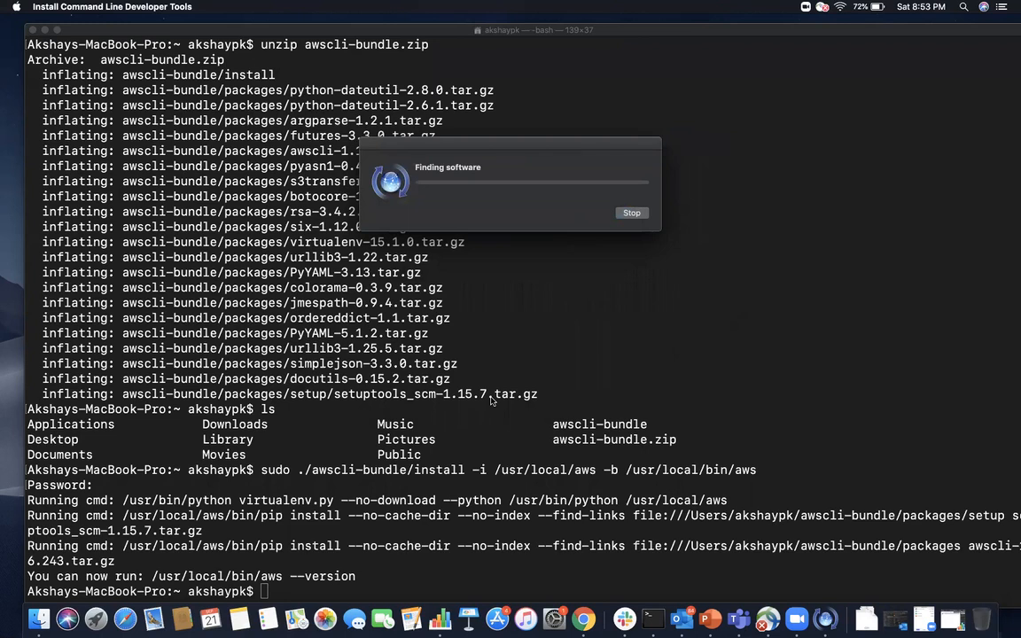
Check the installed AWS CLI by running aws --version in Terminal
click(299, 526)
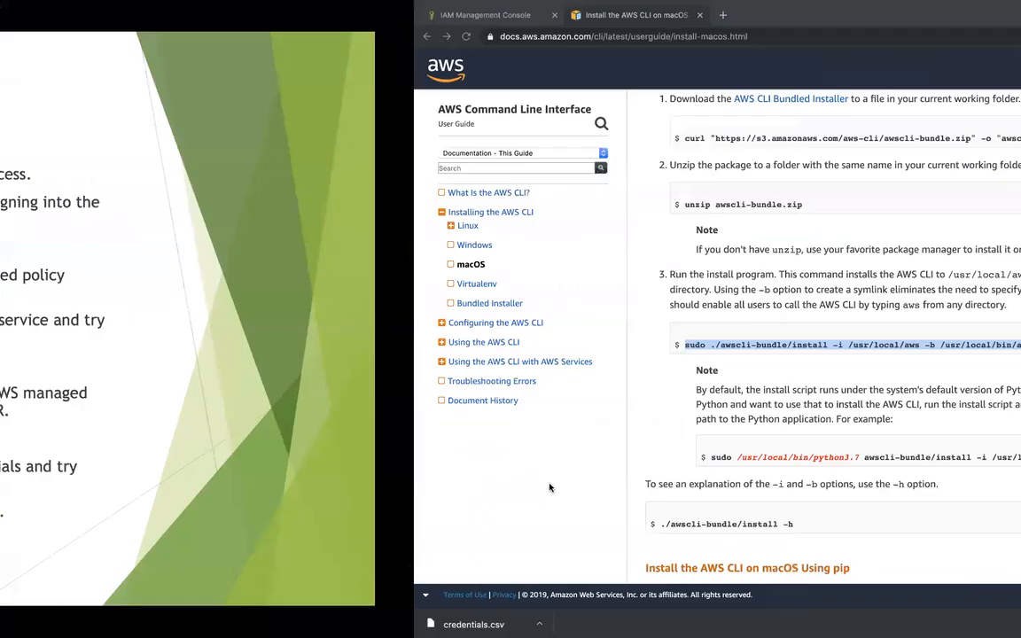
scroll(444, 496, down, 3)
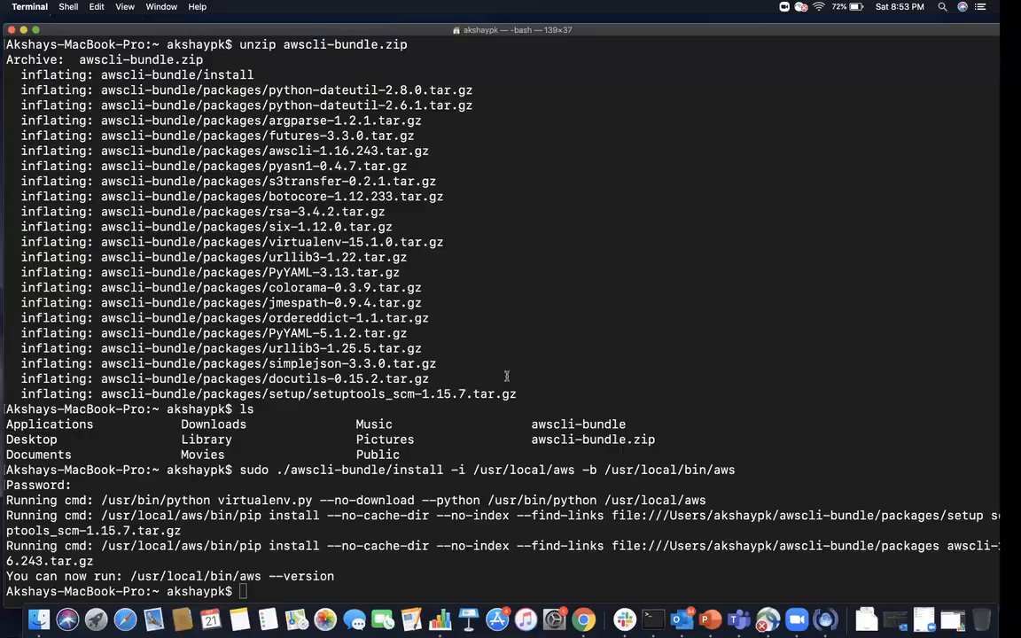
text(a)
text(--version)
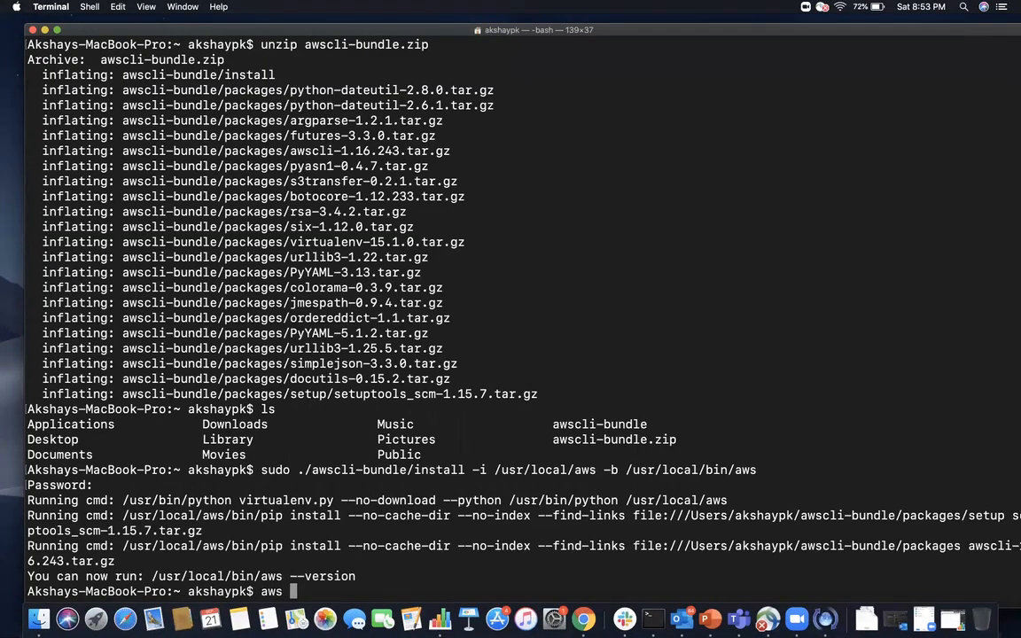
key(Return)
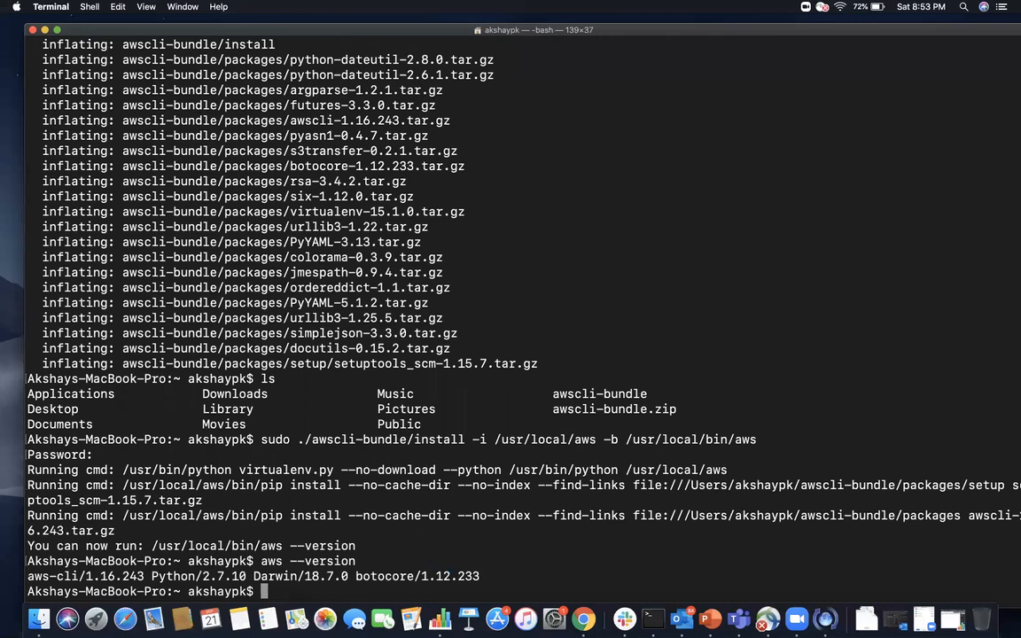
Run aws configure and supply the first listed member's access key ID, copied from the credentials spreadsheet in Numbers
text(aws configure)
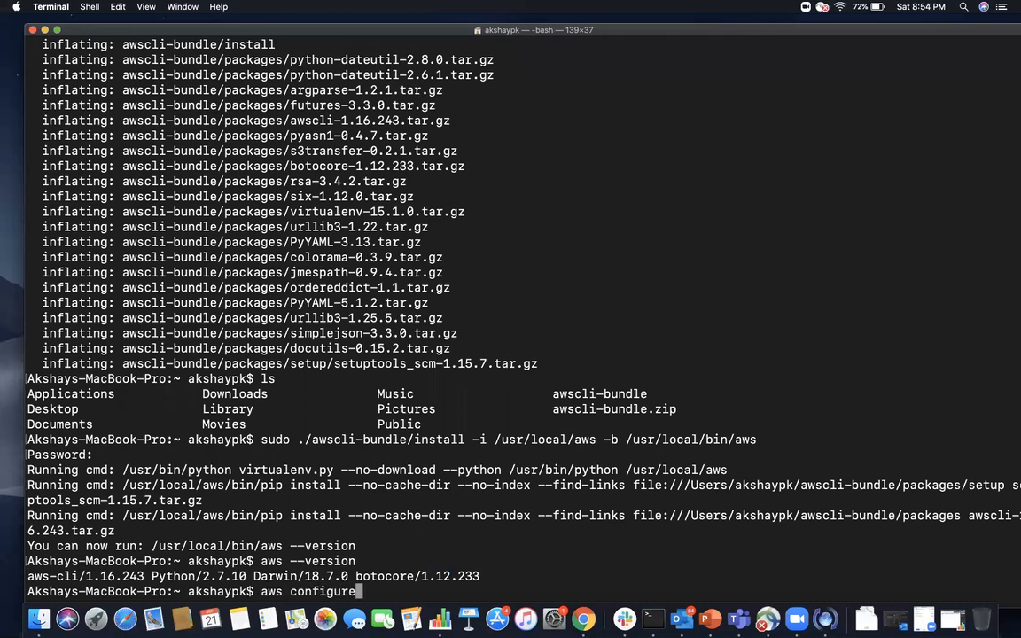
key(Return)
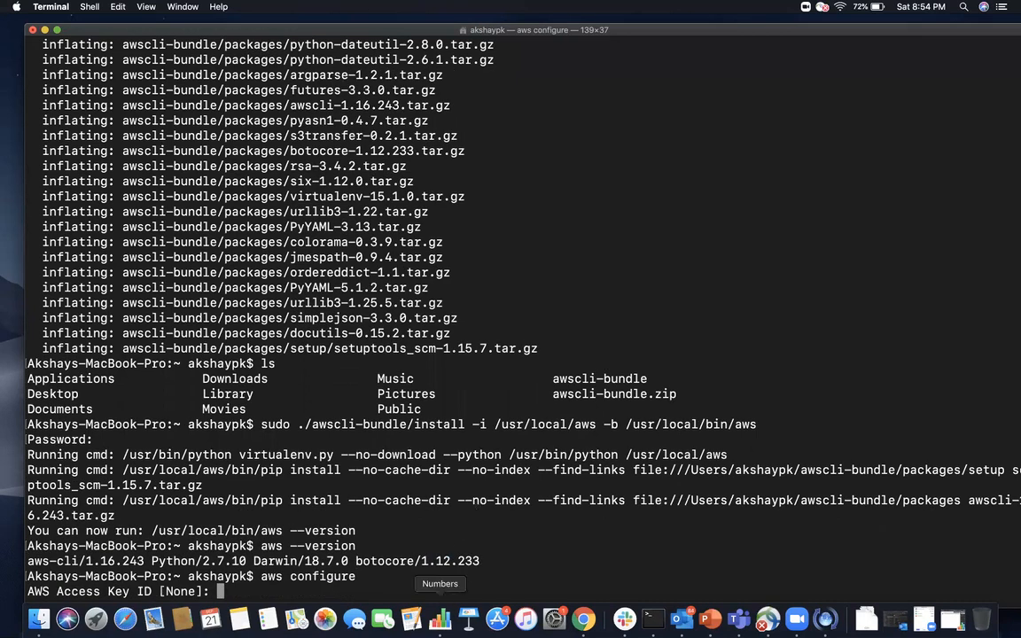
click(441, 619)
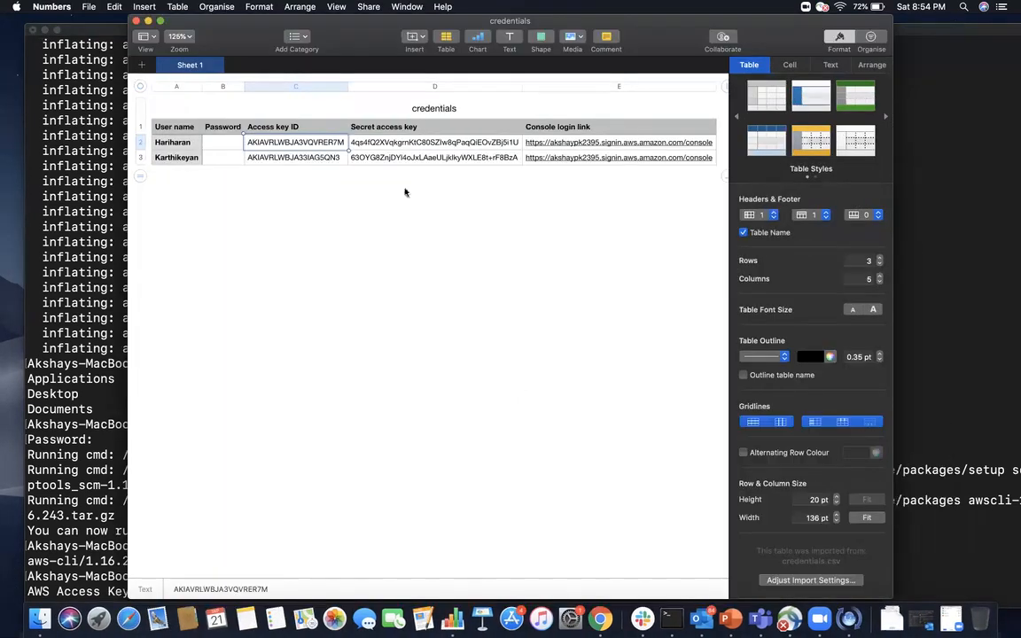
click(285, 142)
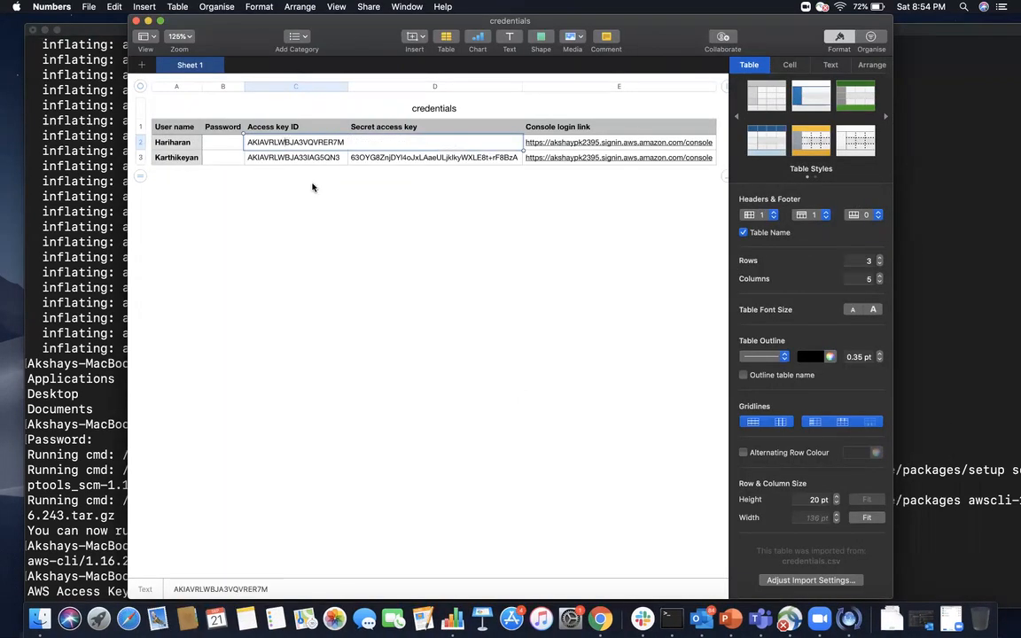
click(283, 168)
click(269, 138)
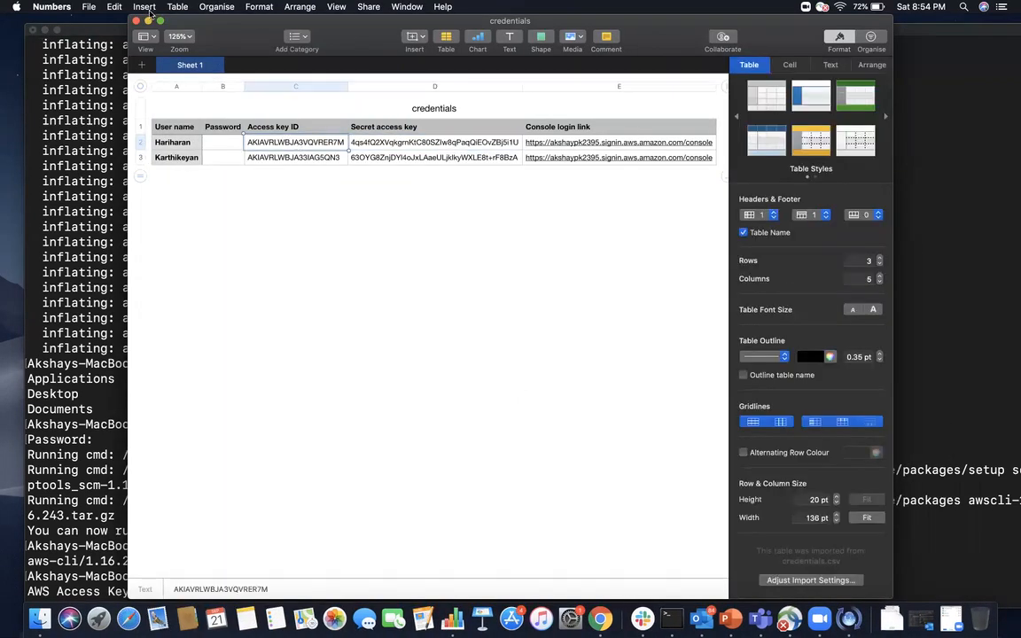
click(148, 19)
key(super+v)
key(Return)
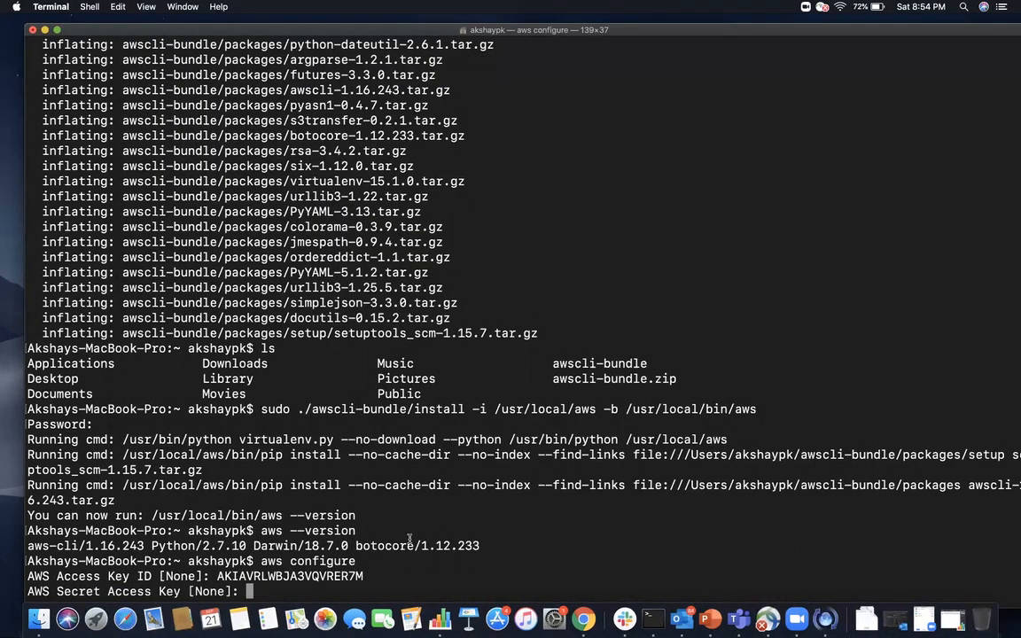
Copy the same member's secret access key from the credentials spreadsheet and supply it to the AWS configuration in Terminal
click(440, 619)
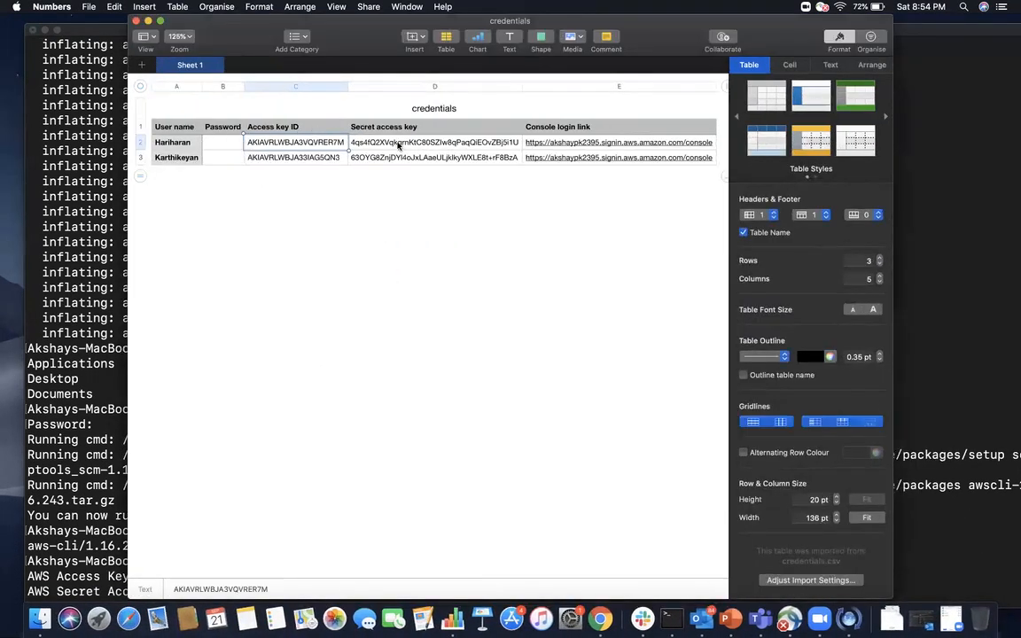
click(399, 142)
key(super+c)
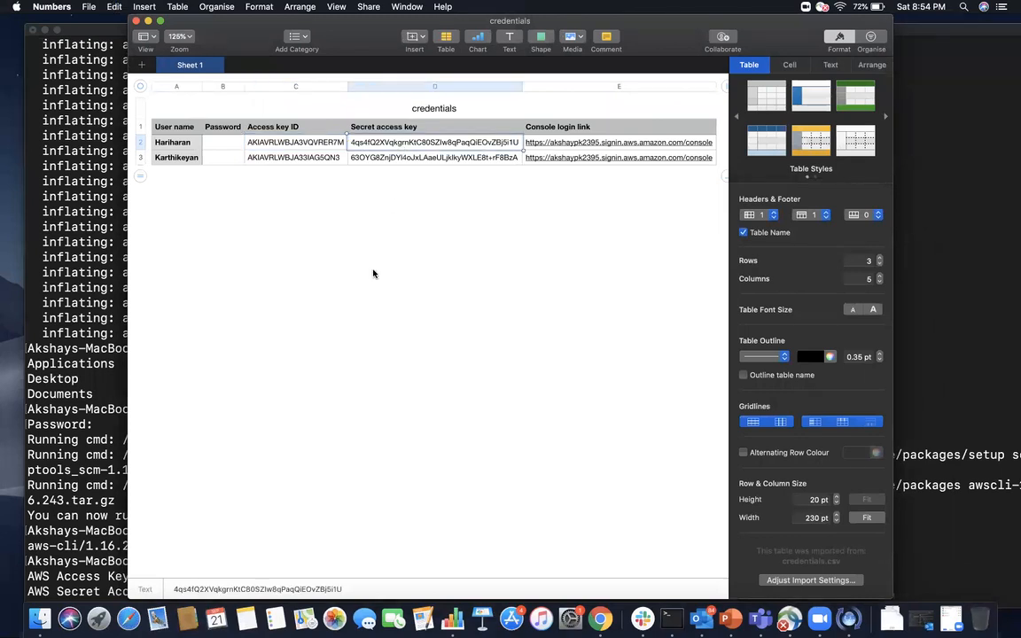
key(super+m)
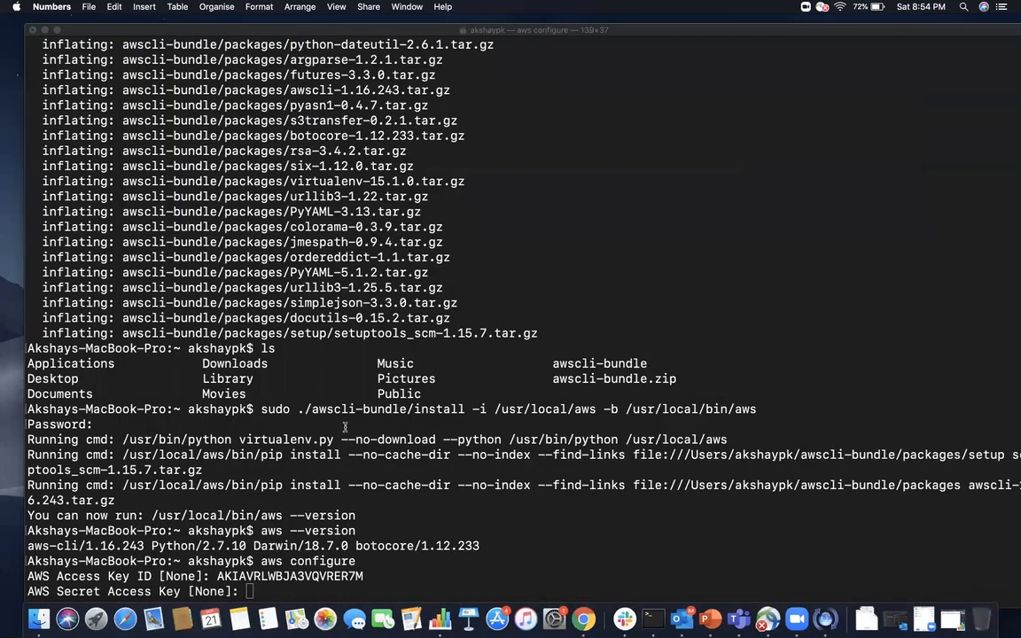
key(super+v)
key(Return)
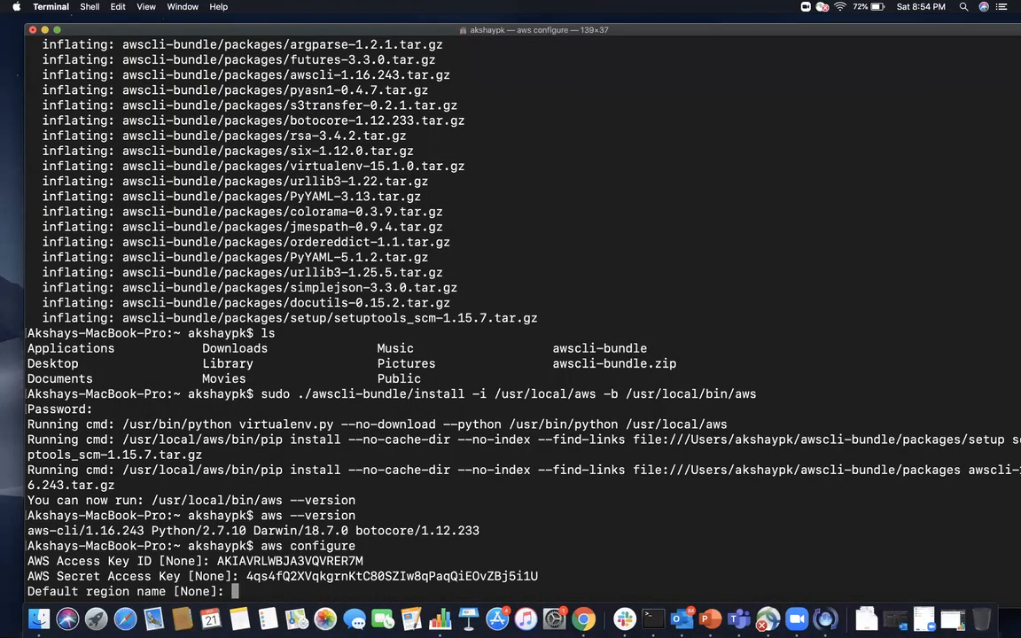
Set the default region name to us-east-1 and the default output format to json
text(us-east-1)
key(Return)
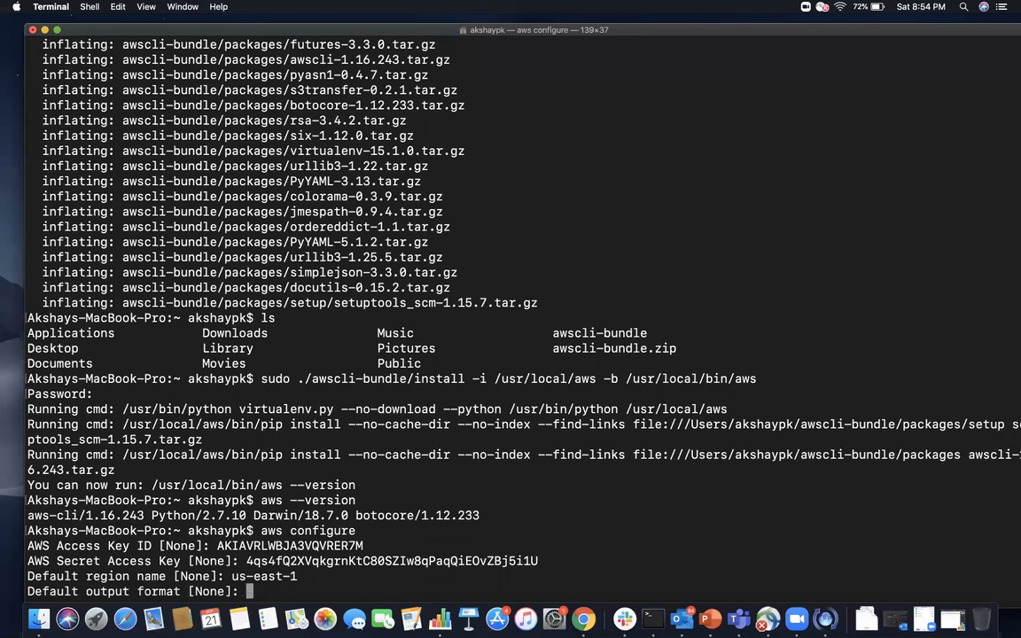
text(json)
key(Return)
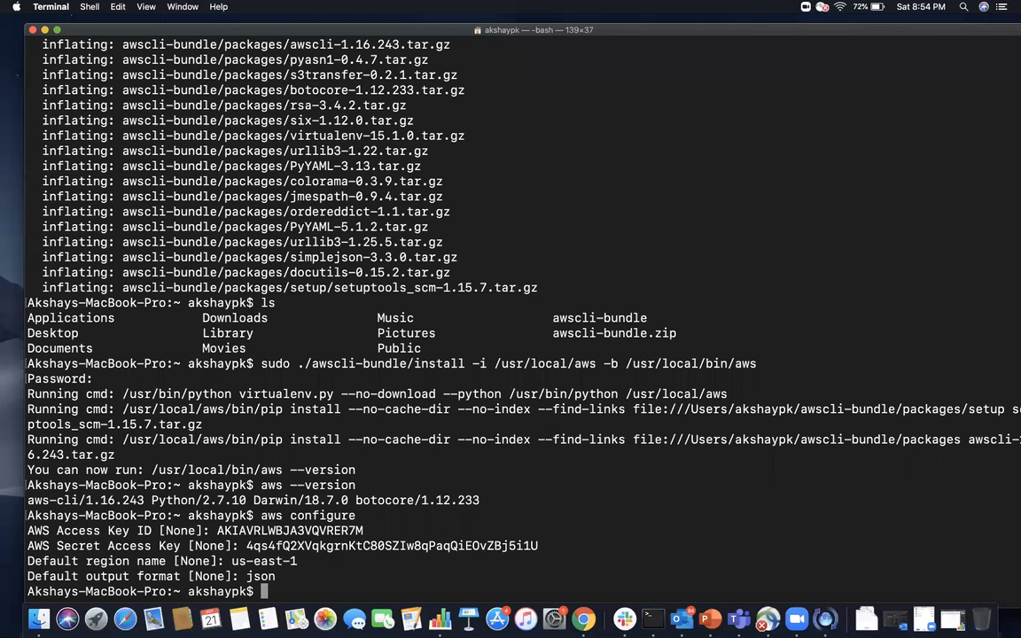
Test the configured keys by listing the S3 buckets with aws s3 ls
text(aws s3 ls)
key(Return)
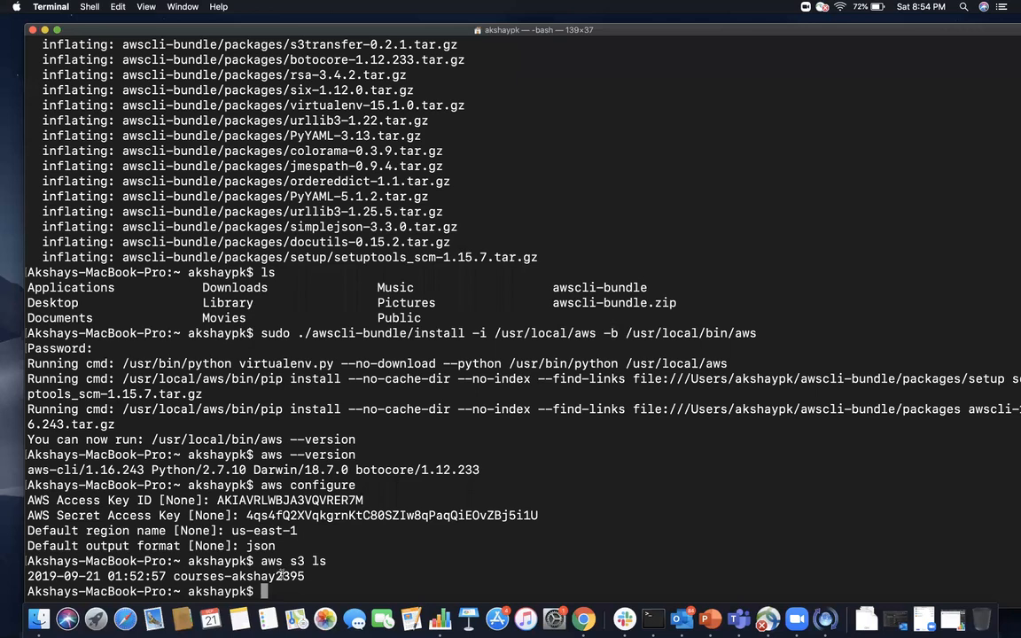
Clear the Terminal screen and run aws s3 ls again on the empty screen
text(clar)
key(Return)
text(clear)
key(Return)
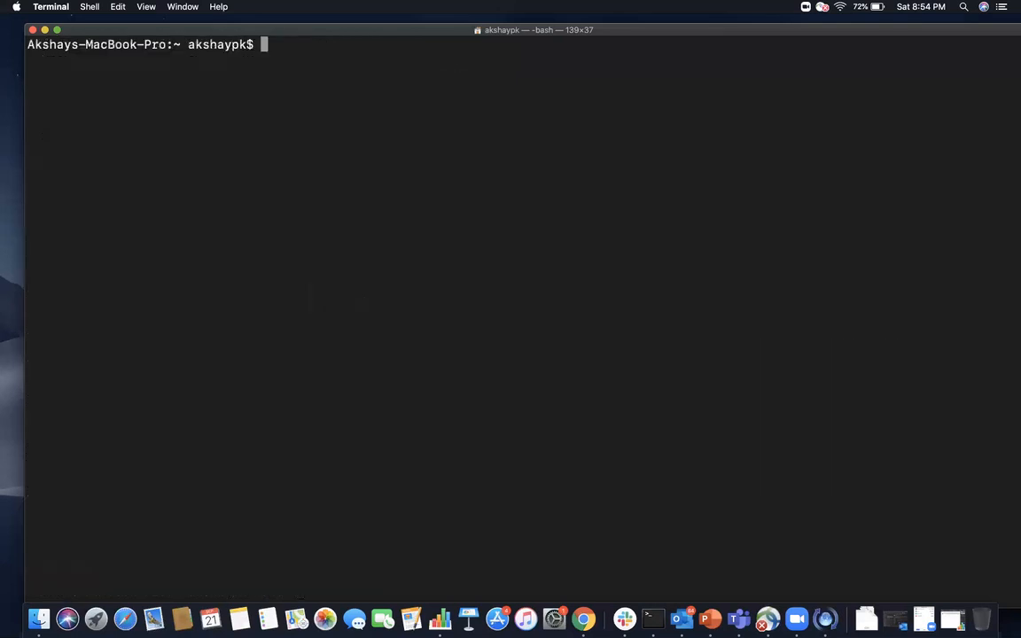
text(aws s3 ls)
key(Return)
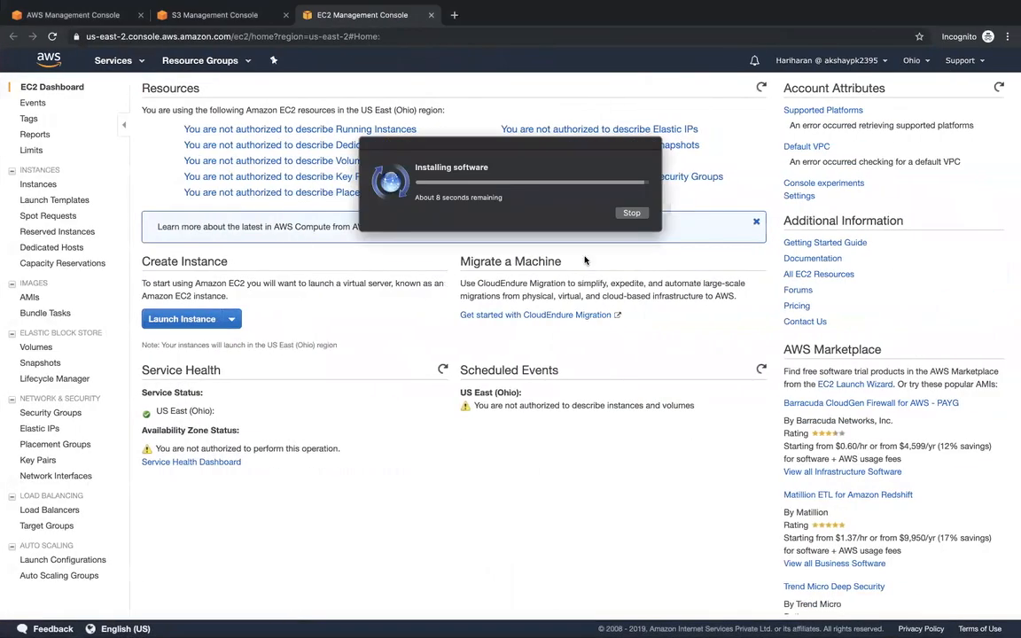
Review the S3 bucket list and the EC2 dashboard in the member's browser session, and return to Terminal
click(235, 18)
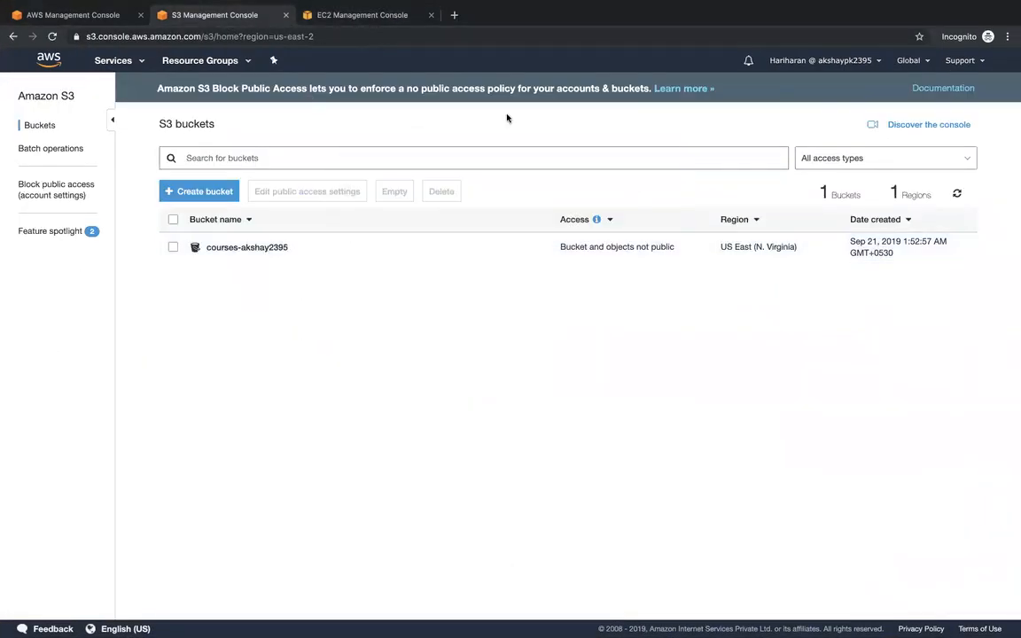
click(365, 23)
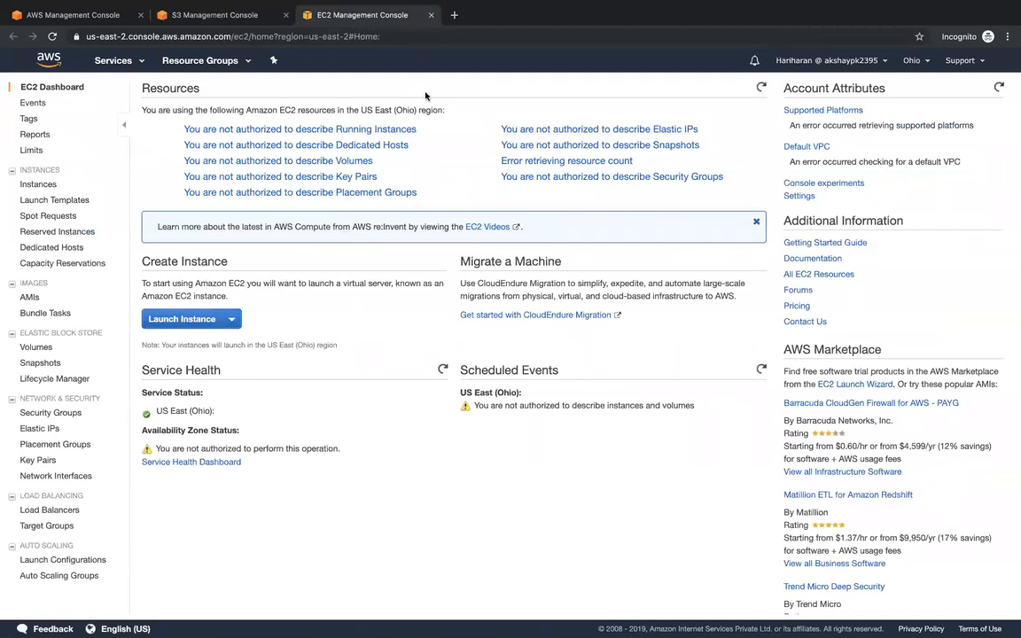
key(ctrl+Left)
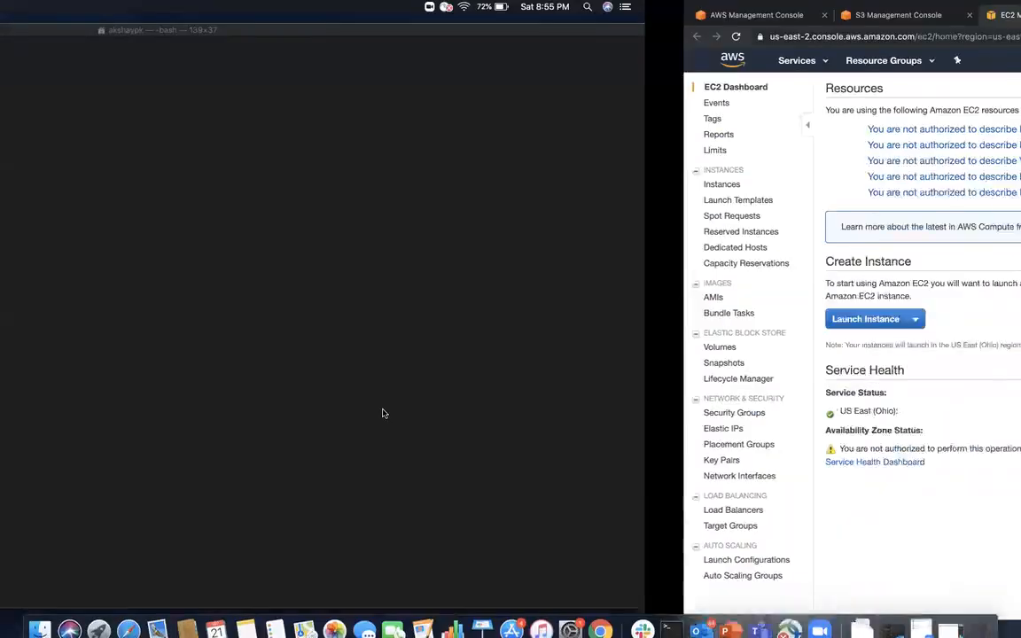
Test the member's EC2 access from the command line by running aws ec2 describe-instances
text(aws s3 ls)
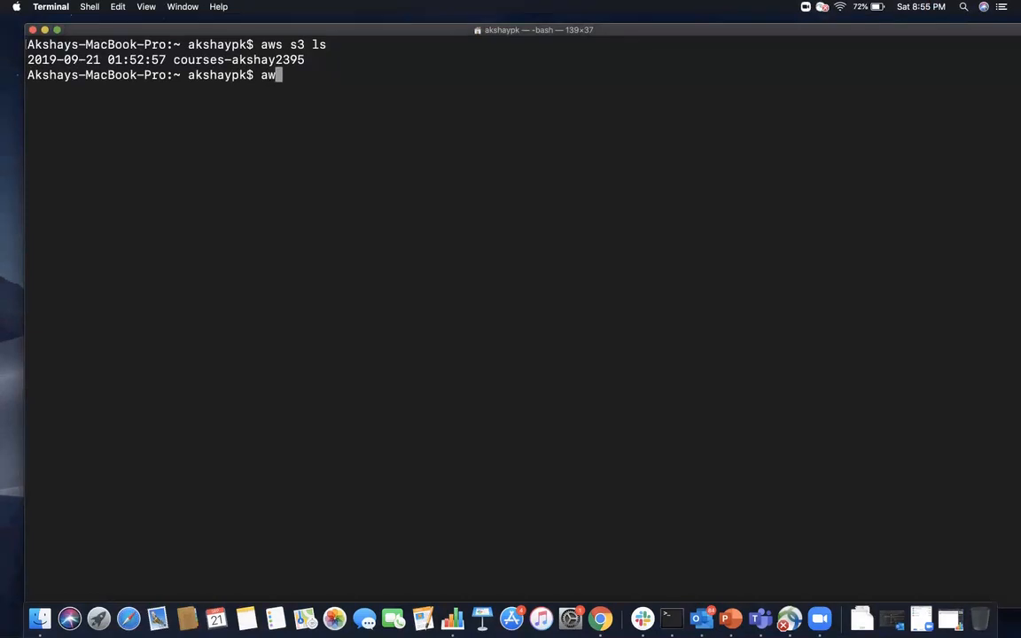
key(BackSpace)
key(BackSpace)
text(ec)
key(BackSpace)
key(BackSpace)
text(cec2)
key(BackSpace)
key(BackSpace)
key(BackSpace)
key(BackSpace)
text(ec2 describe-instances)
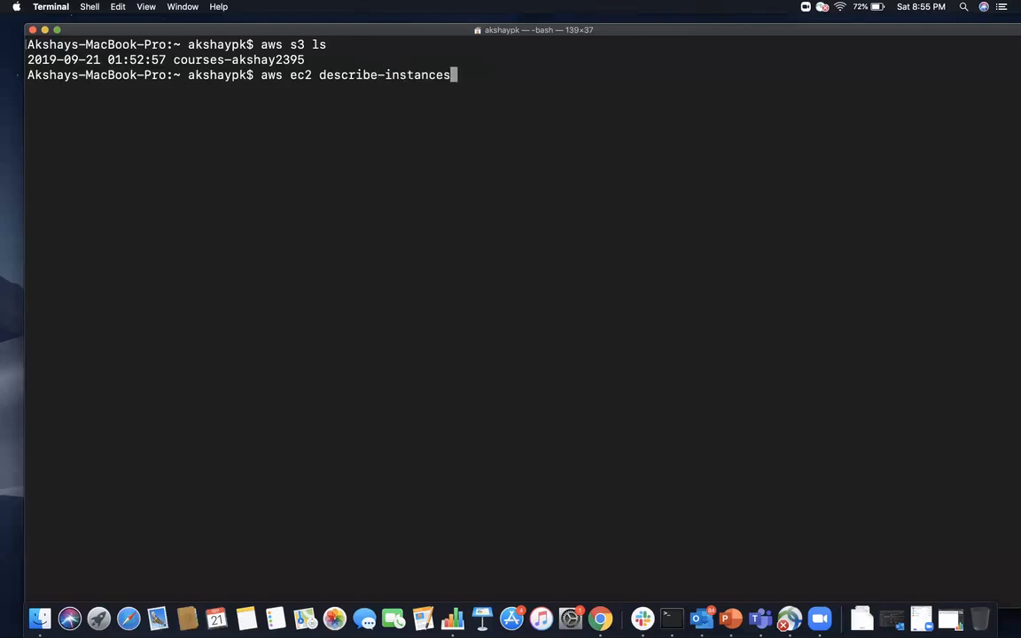
key(Return)
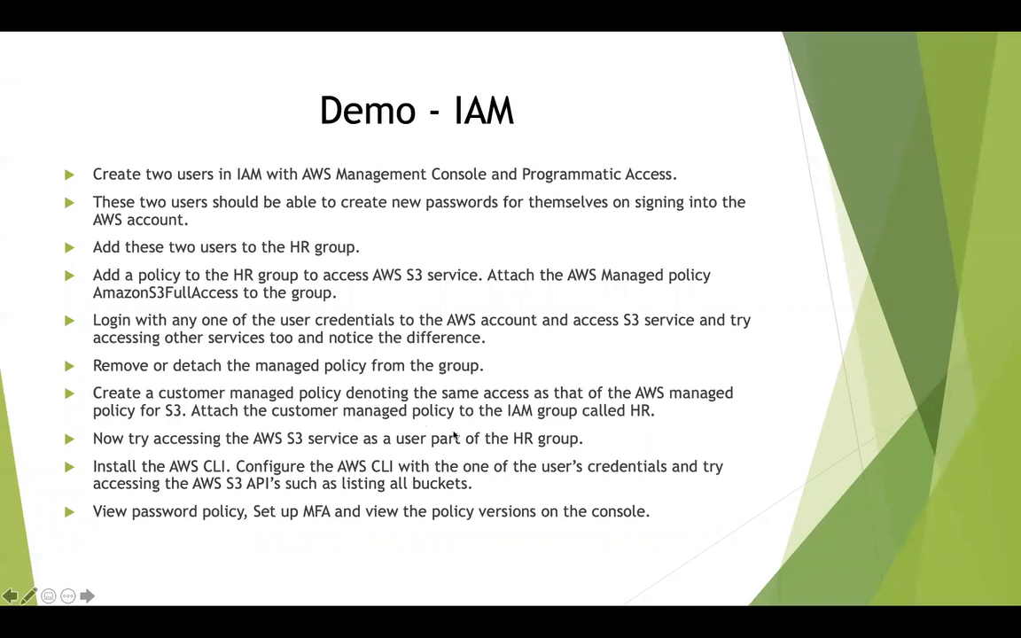
Switch to the administrator's IAM console in the browser and detach the AmazonS3FullAccess managed policy from the HR group
key(ctrl+Right)
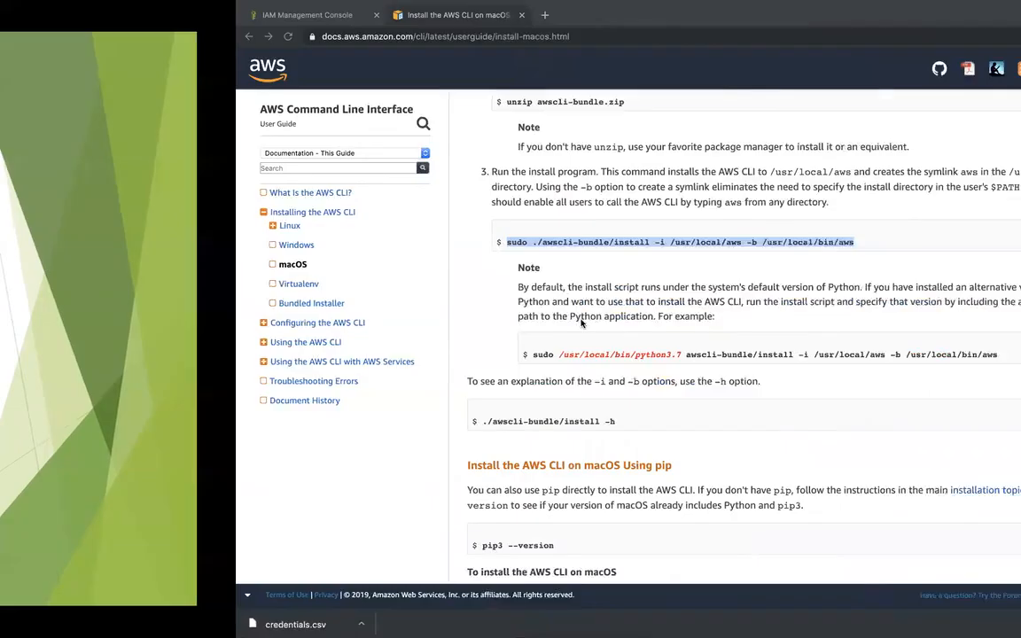
click(84, 15)
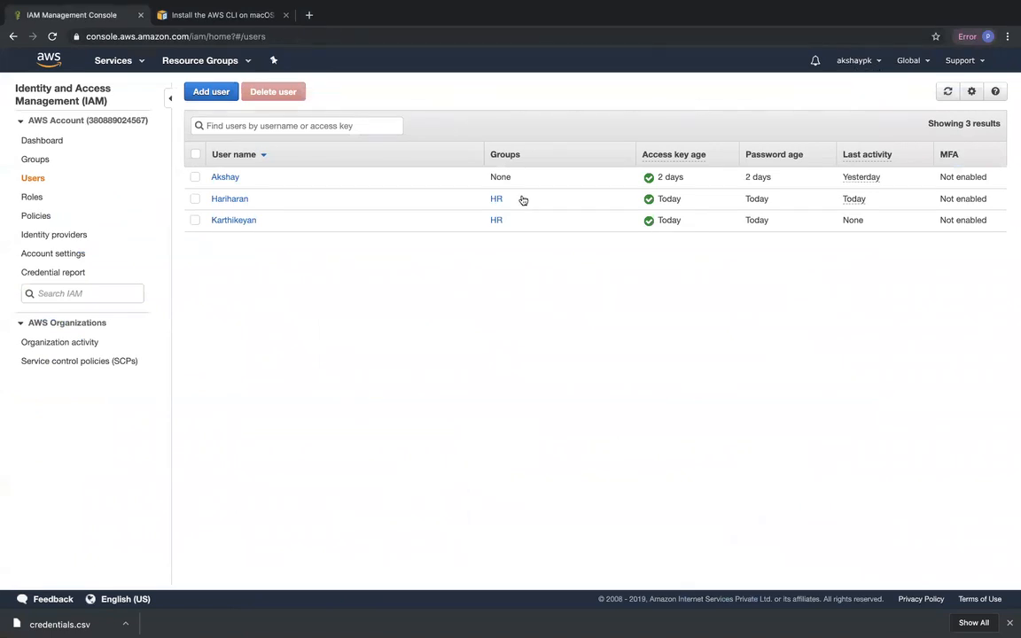
click(37, 160)
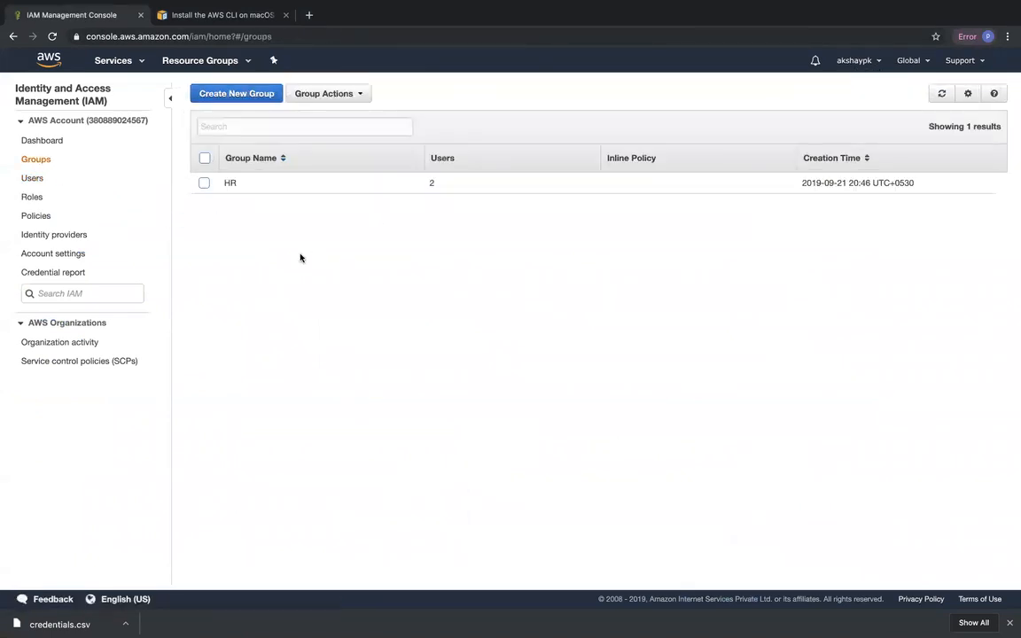
click(204, 184)
click(230, 184)
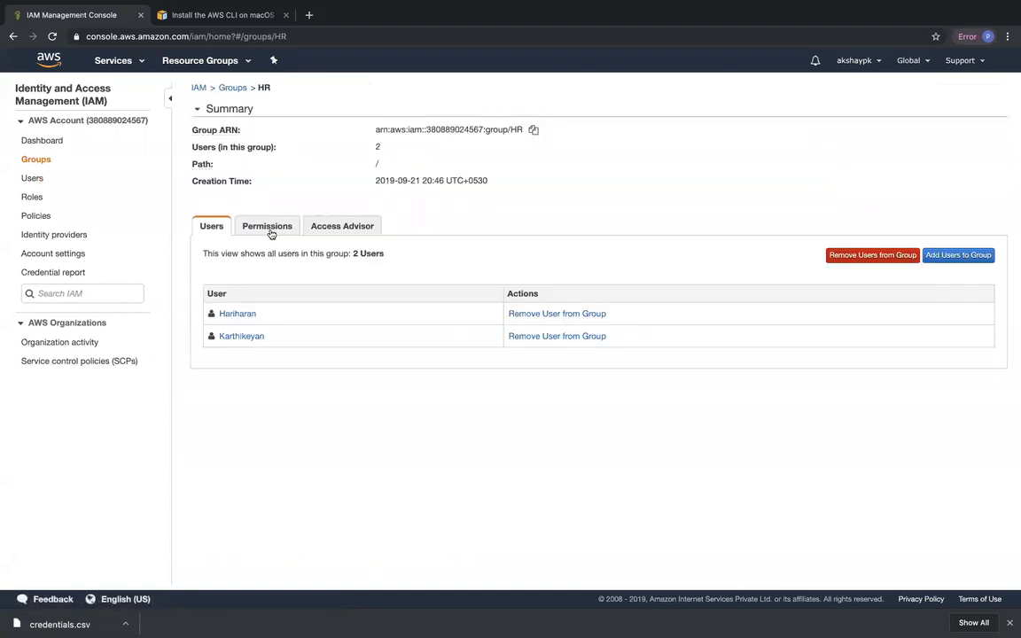
click(268, 227)
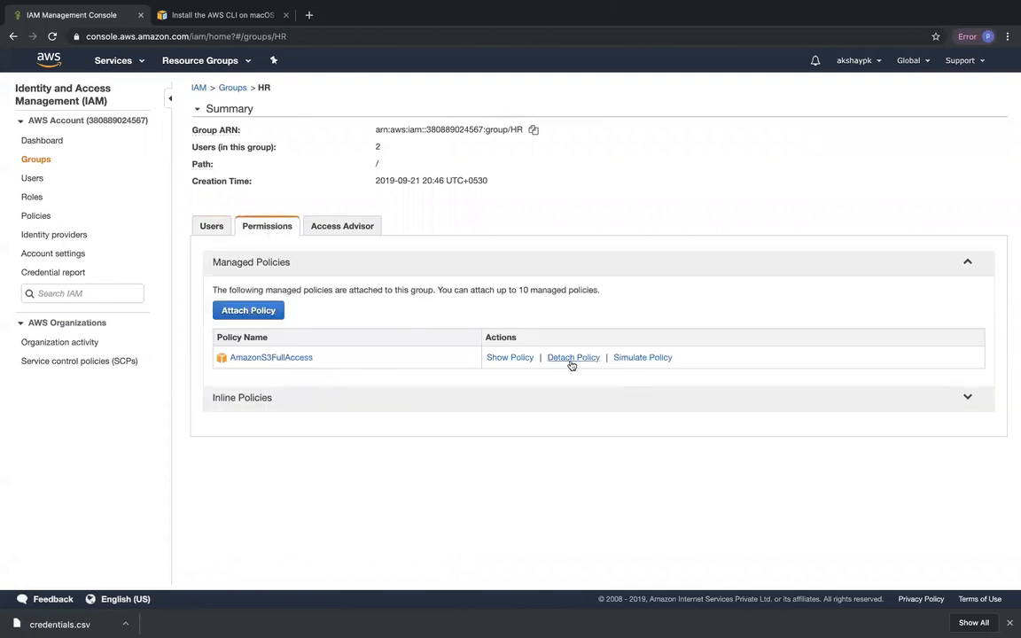
click(571, 359)
click(655, 361)
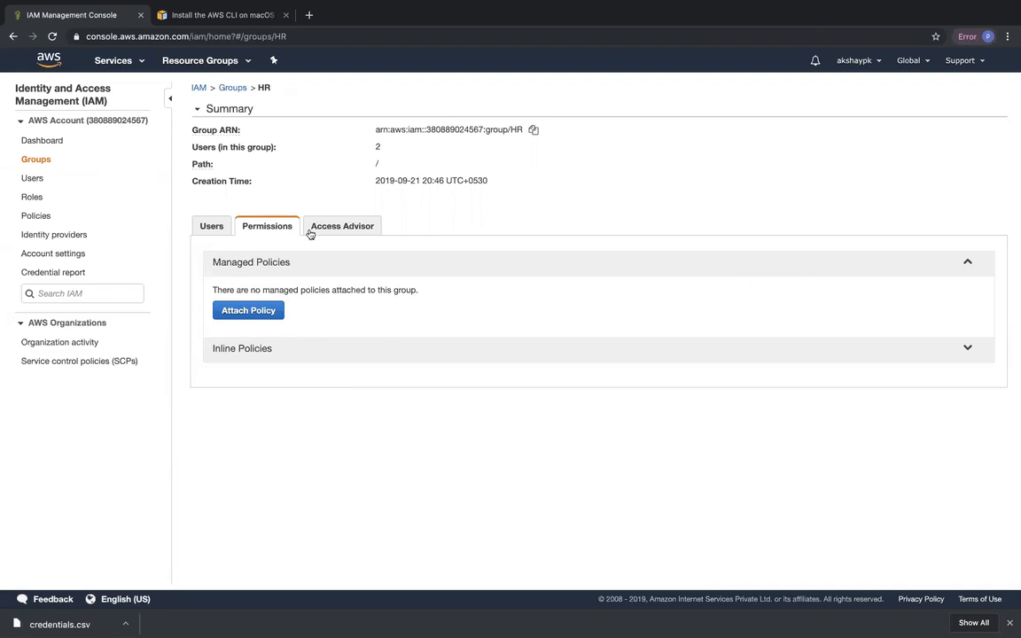
Start a new policy from the IAM policies list and choose S3 as its service in the visual editor
click(38, 219)
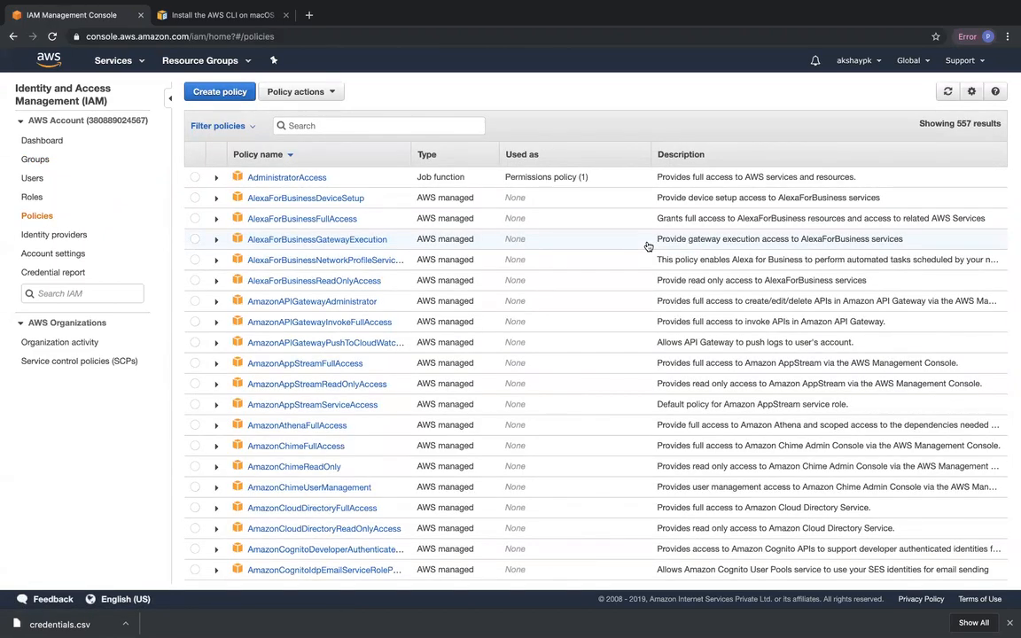
drag(957, 124, 973, 124)
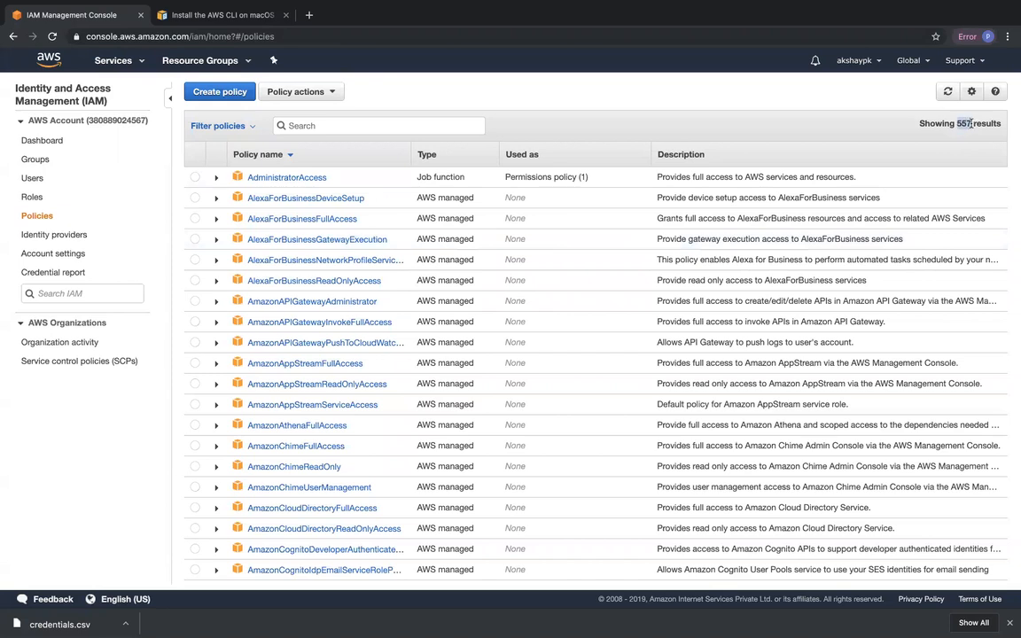
click(772, 112)
click(238, 96)
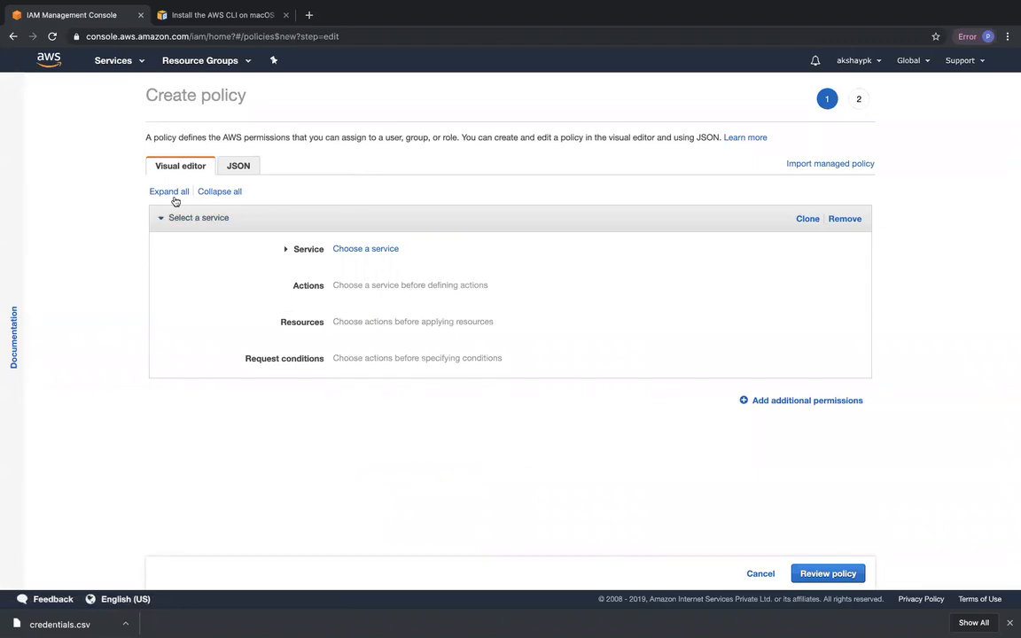
click(235, 168)
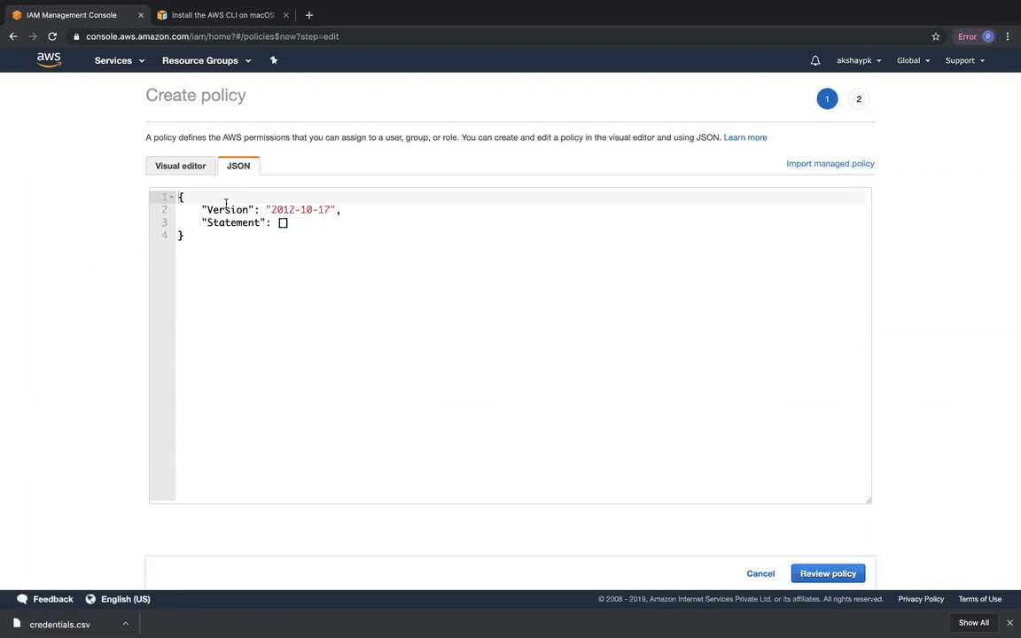
click(183, 167)
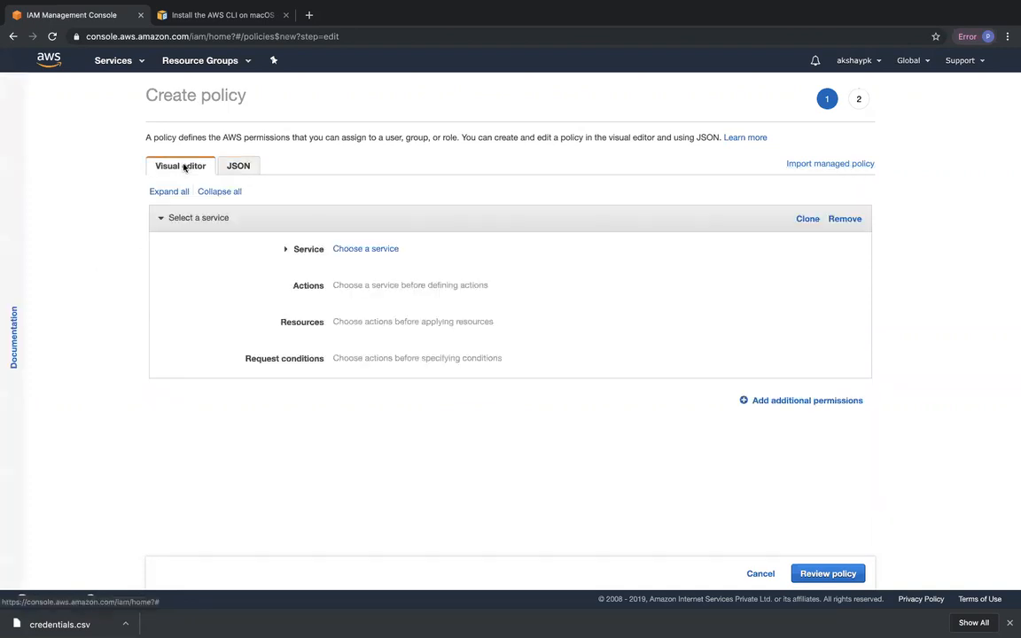
click(293, 256)
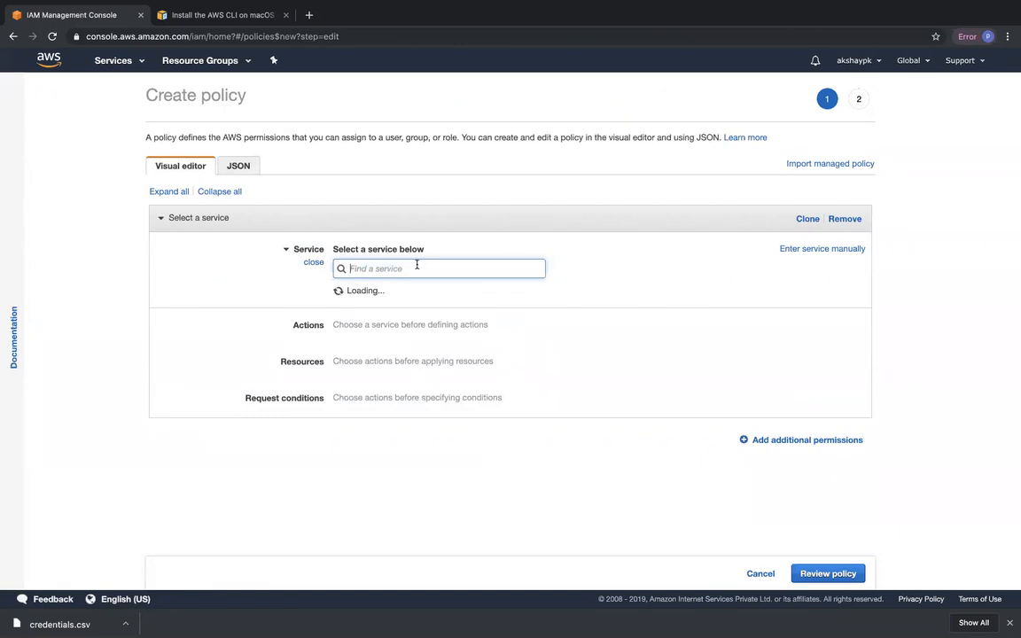
text(S3)
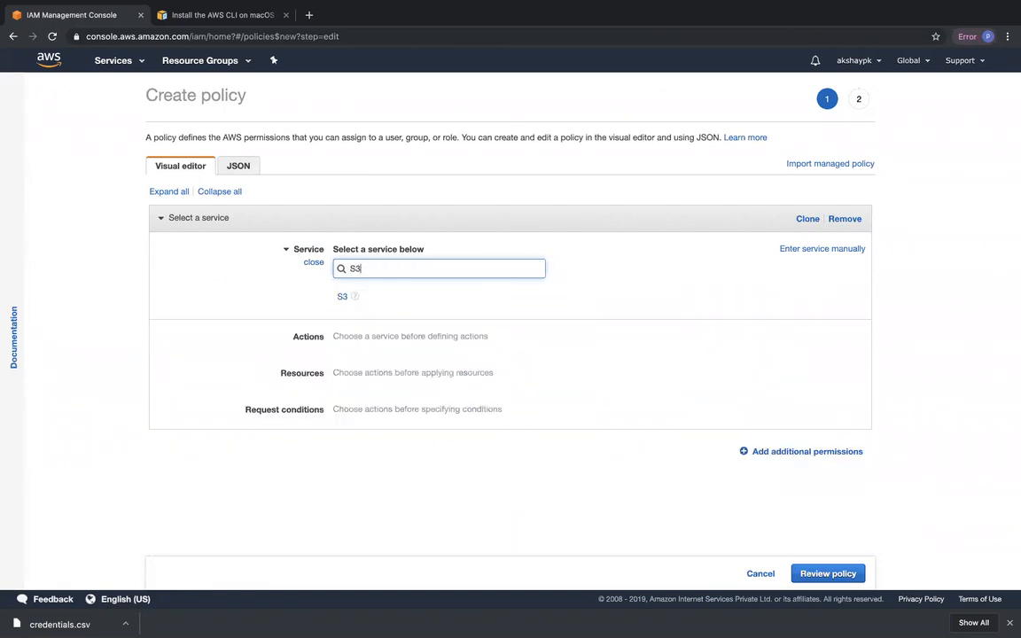
click(377, 299)
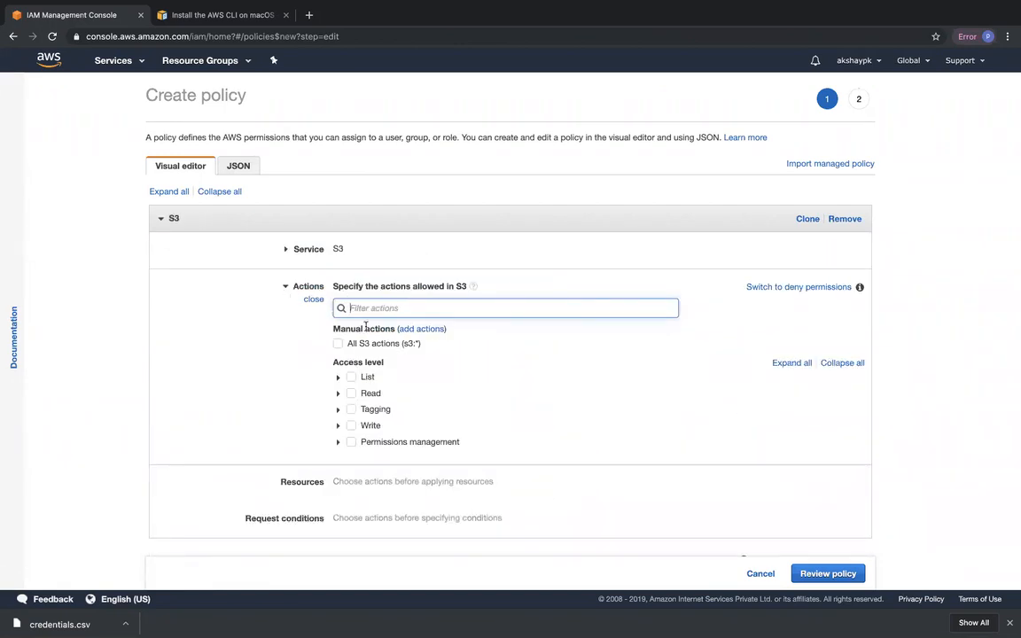
Allow all S3 actions (s3:*) in the policy and apply them to any bucket, job and object resource
click(338, 344)
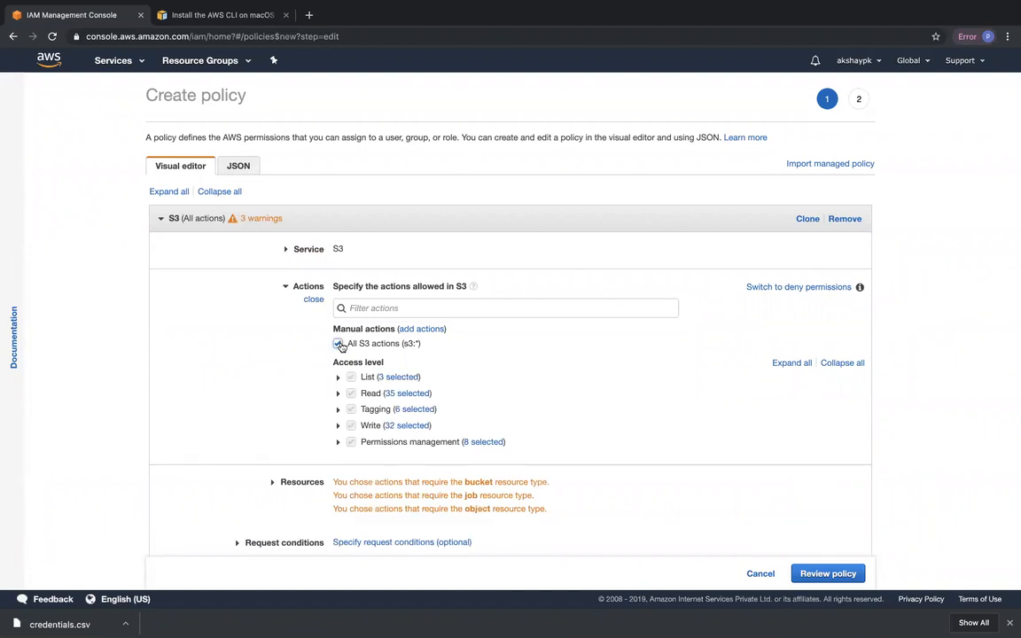
scroll(264, 428, down, 1)
click(271, 431)
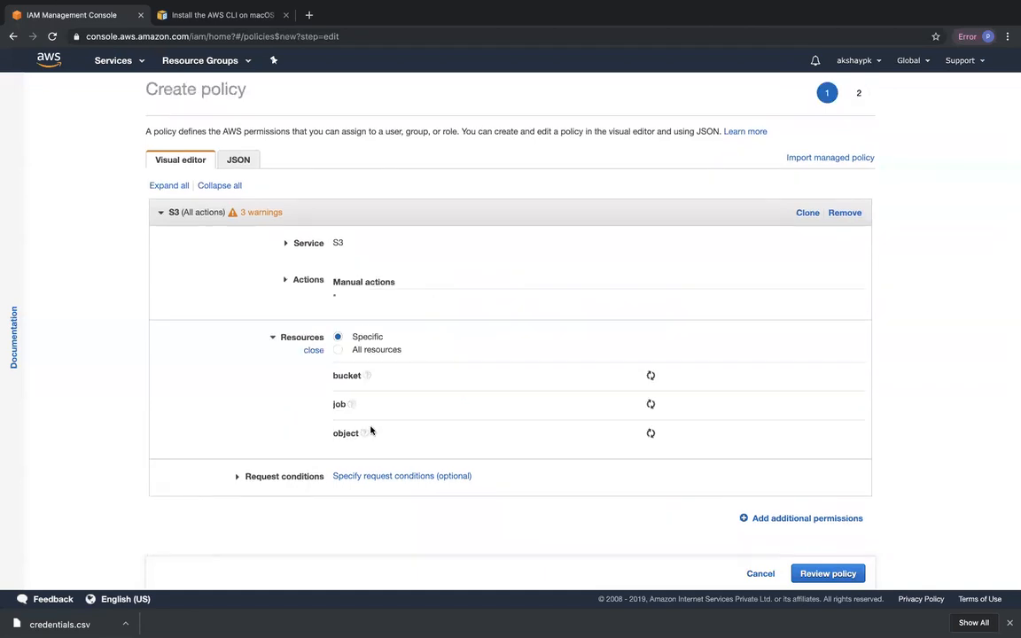
scroll(632, 379, down, 2)
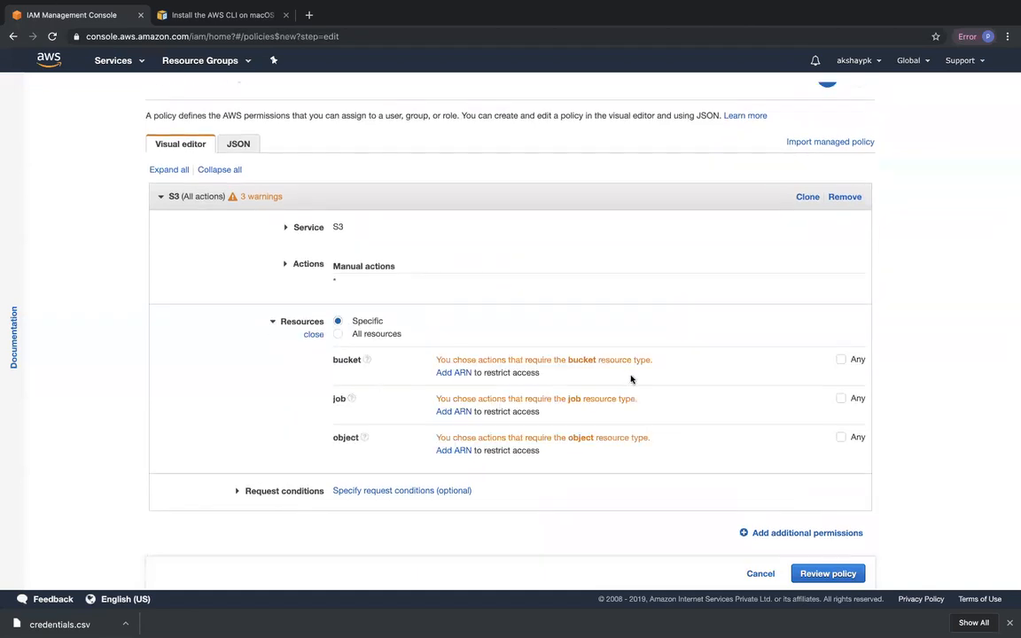
click(840, 360)
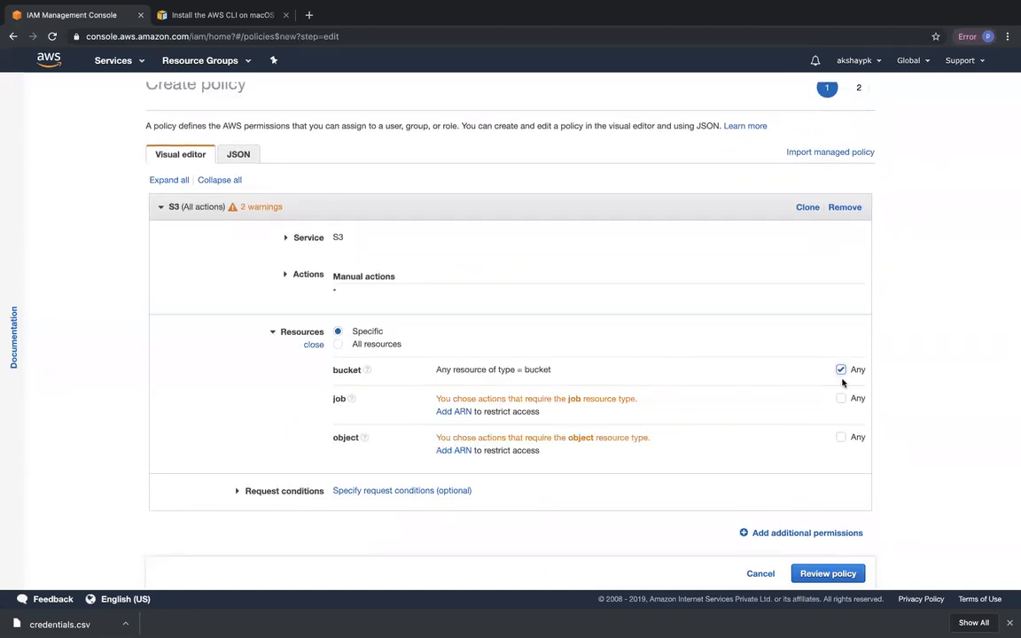
click(842, 402)
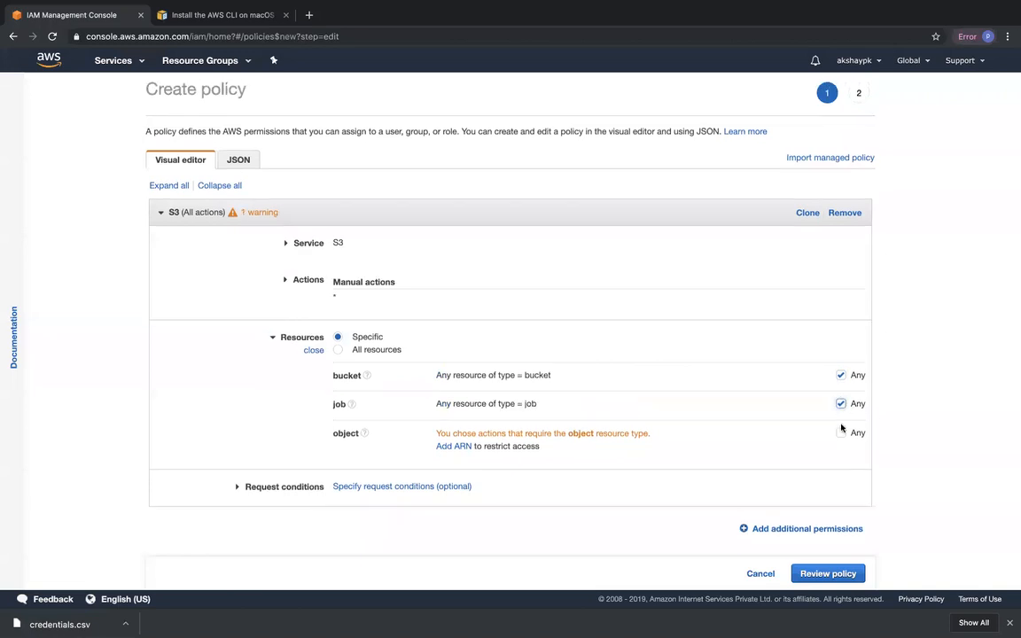
click(842, 434)
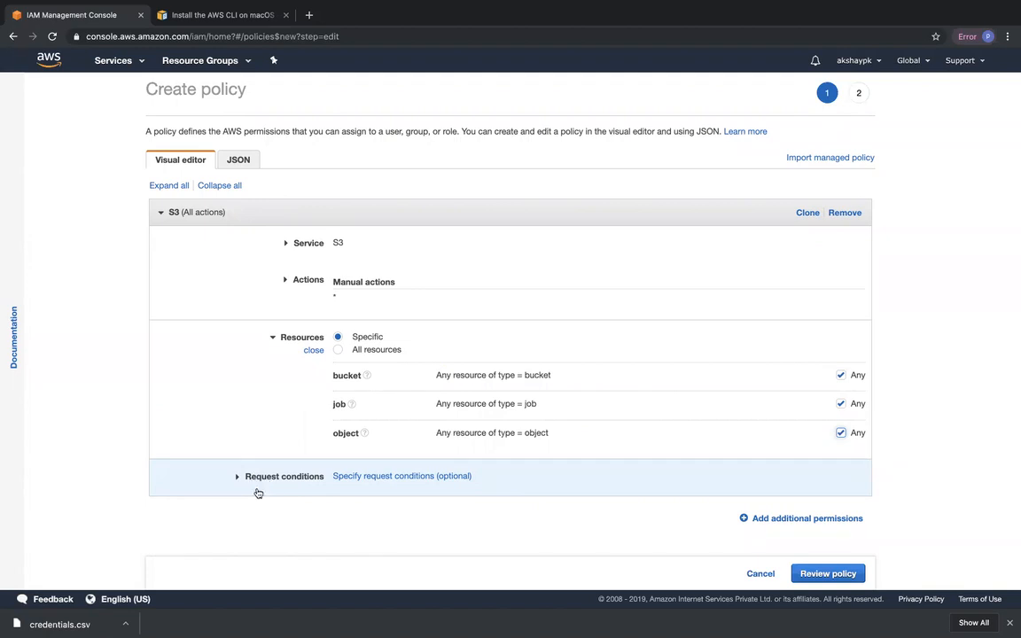
Proceed to the policy review and name the policy AmazonS3FullAccessCustomerManaged
click(847, 574)
click(287, 163)
text(AmazonS3Fu)
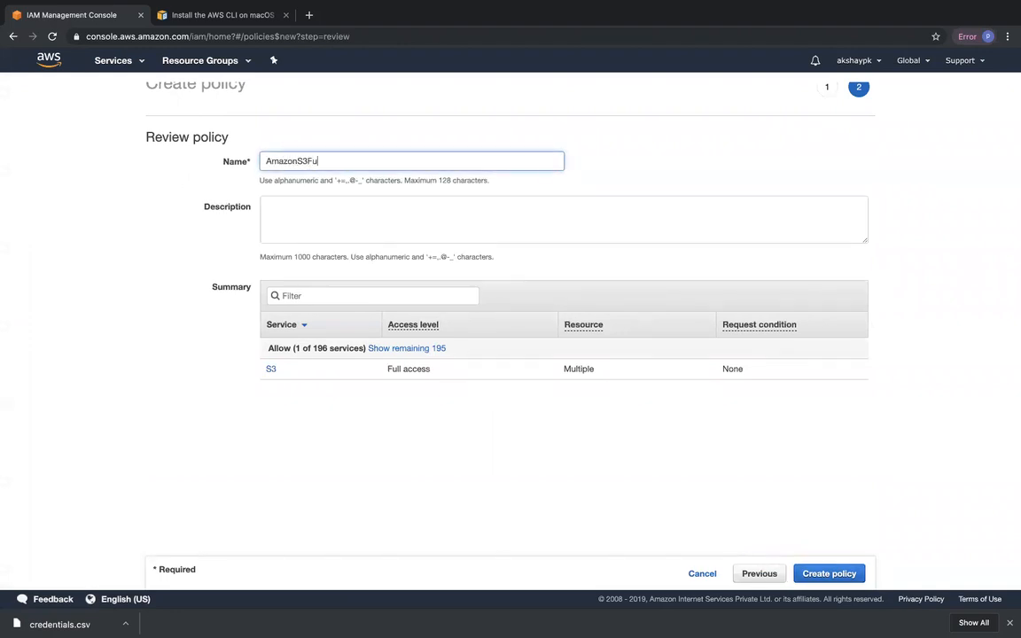
text(llAccessCustomerManaged)
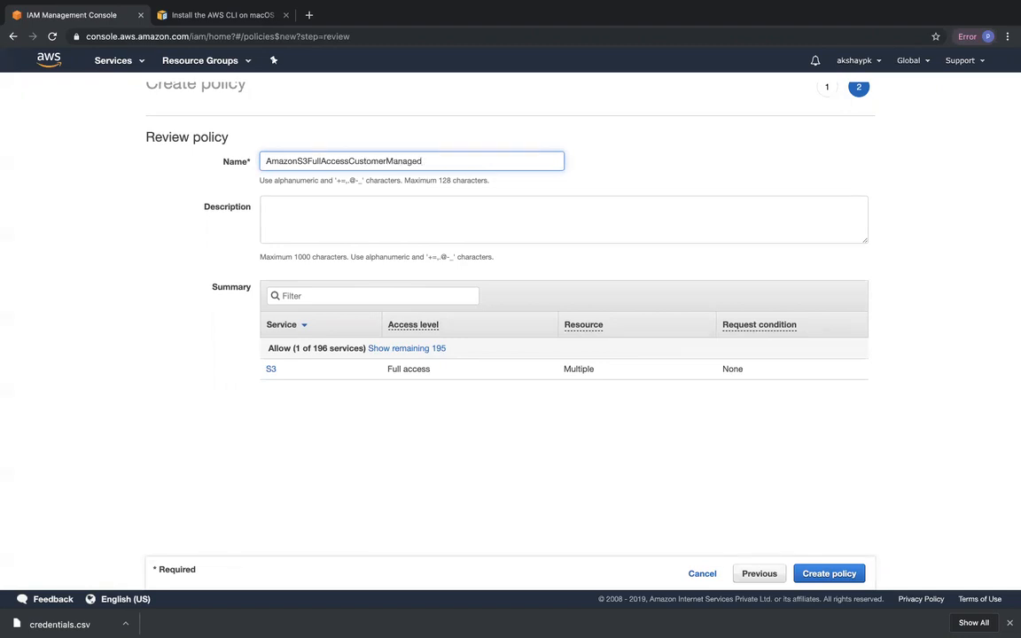
Describe the policy as "S3 Full Access Policy - Customer Managed" and create it
click(370, 214)
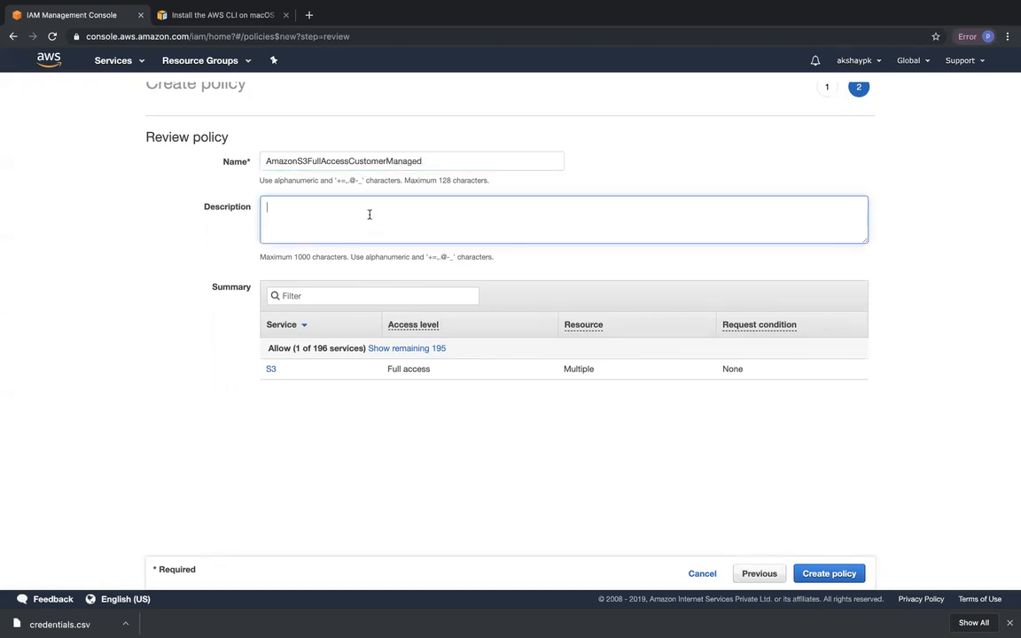
text(S3 Full Access Policy - Customer Managed)
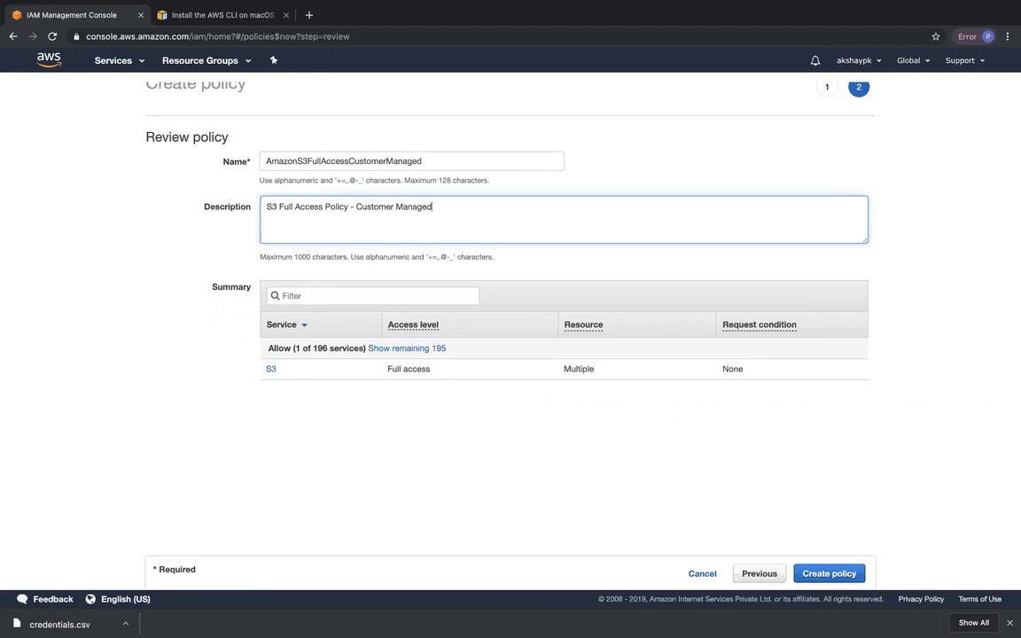
click(840, 573)
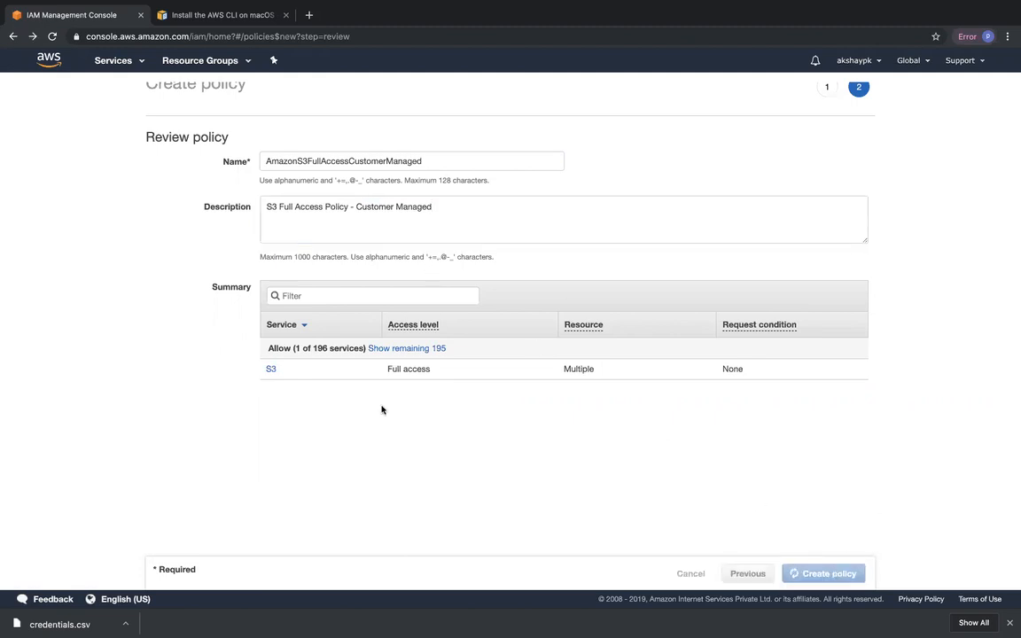
Filter the policies list to show only customer managed policies
click(251, 177)
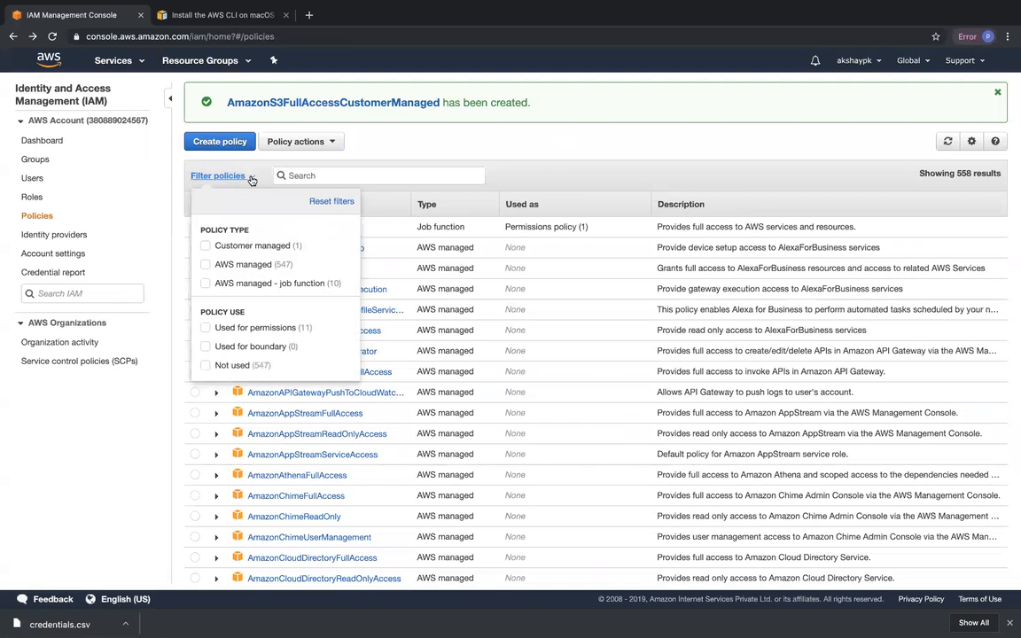
click(221, 245)
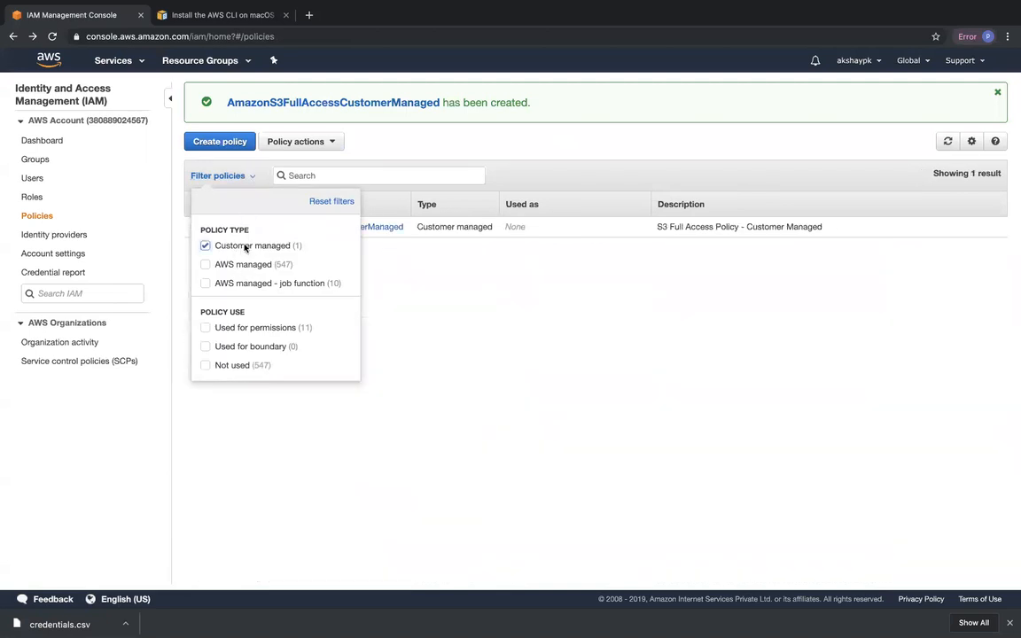
click(449, 268)
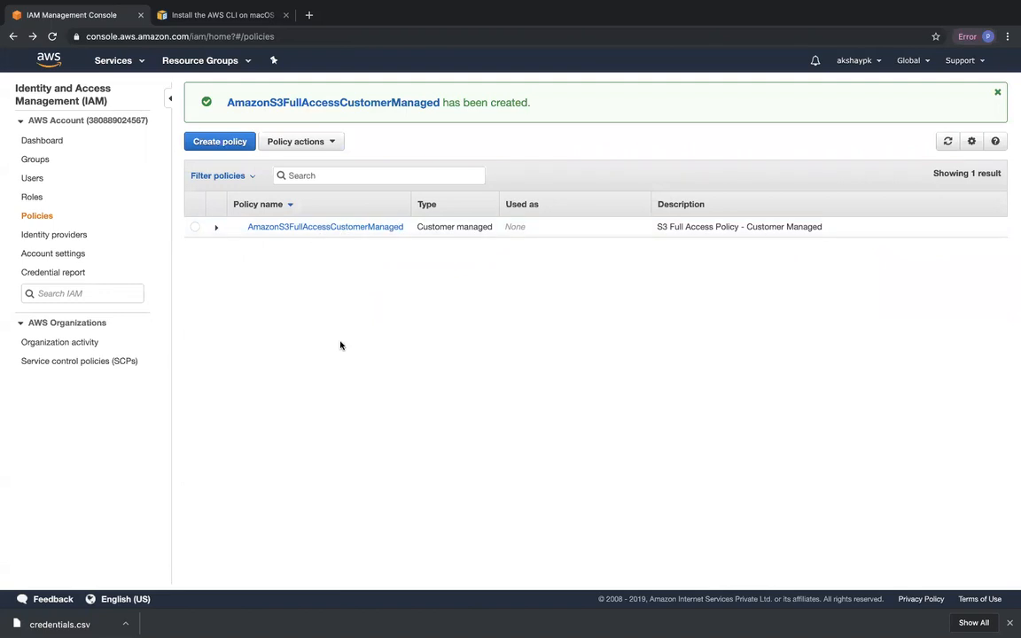
Switch to the member's incognito browser session and reload the S3 bucket list to test access
key(ctrl+Right)
key(ctrl+Left)
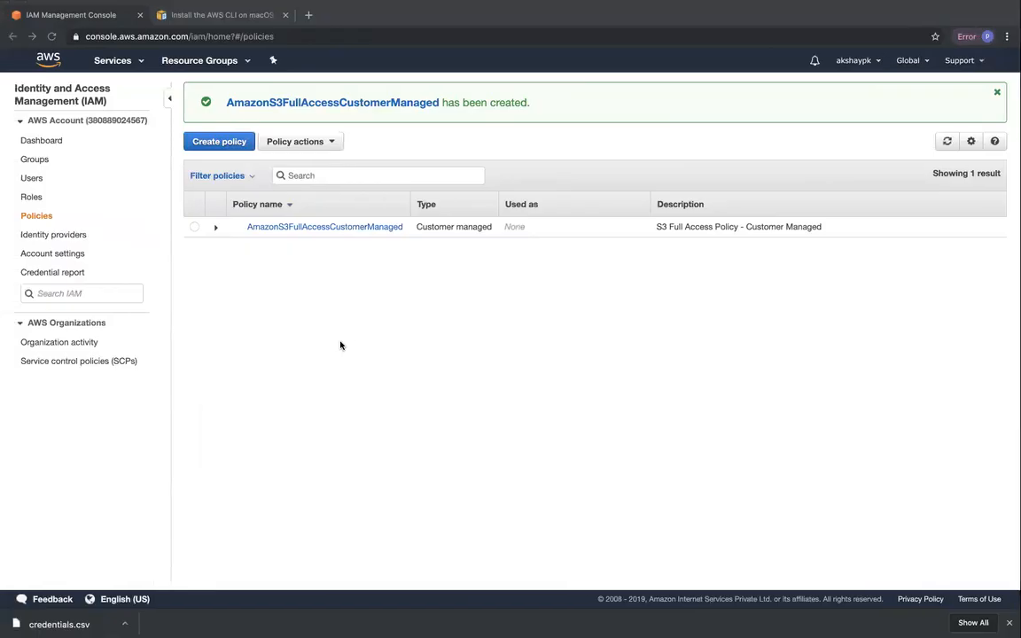
key(ctrl+Left)
key(ctrl+Left)
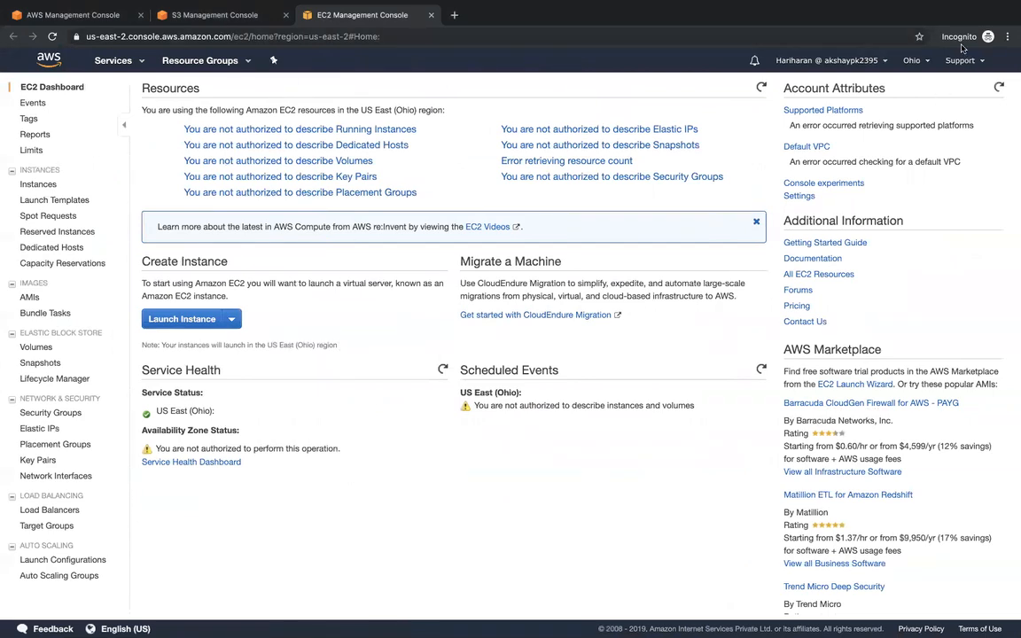
click(217, 16)
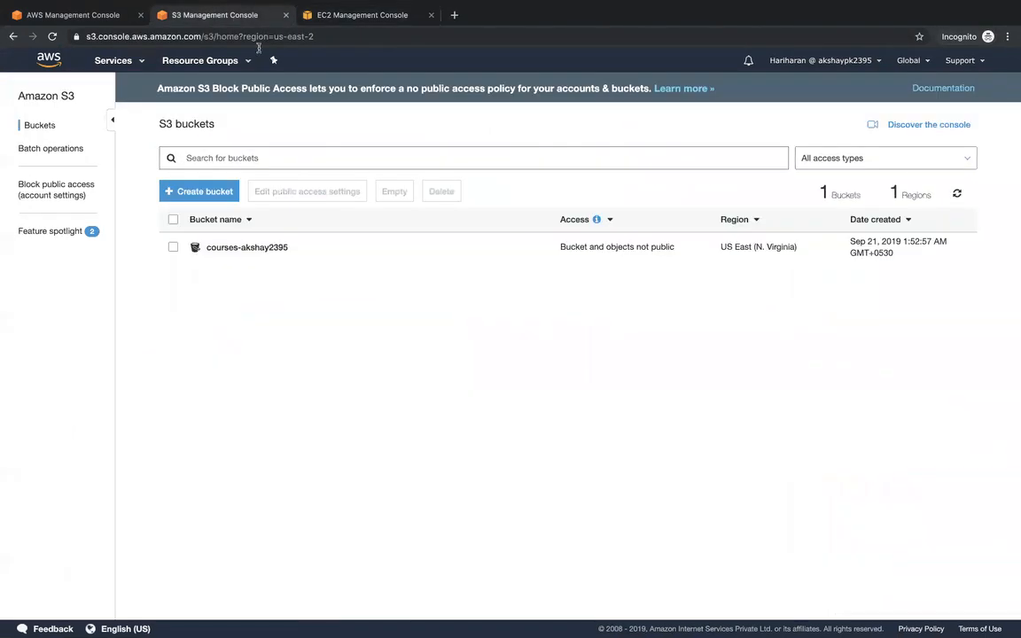
key(super+r)
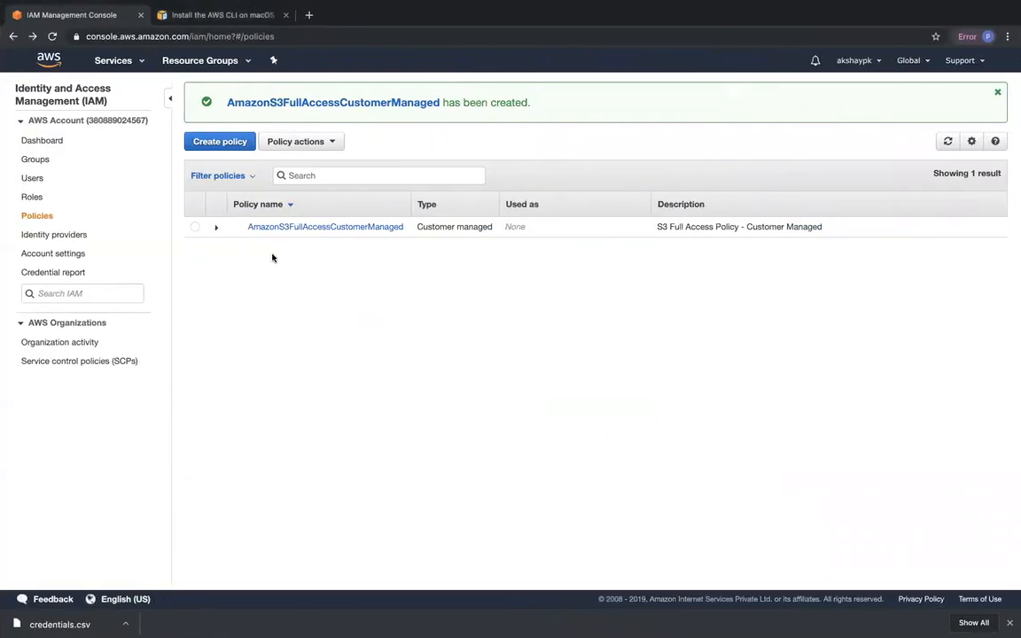
Attach the AmazonS3FullAccessCustomerManaged policy to the HR group in the administrator's IAM console
click(33, 159)
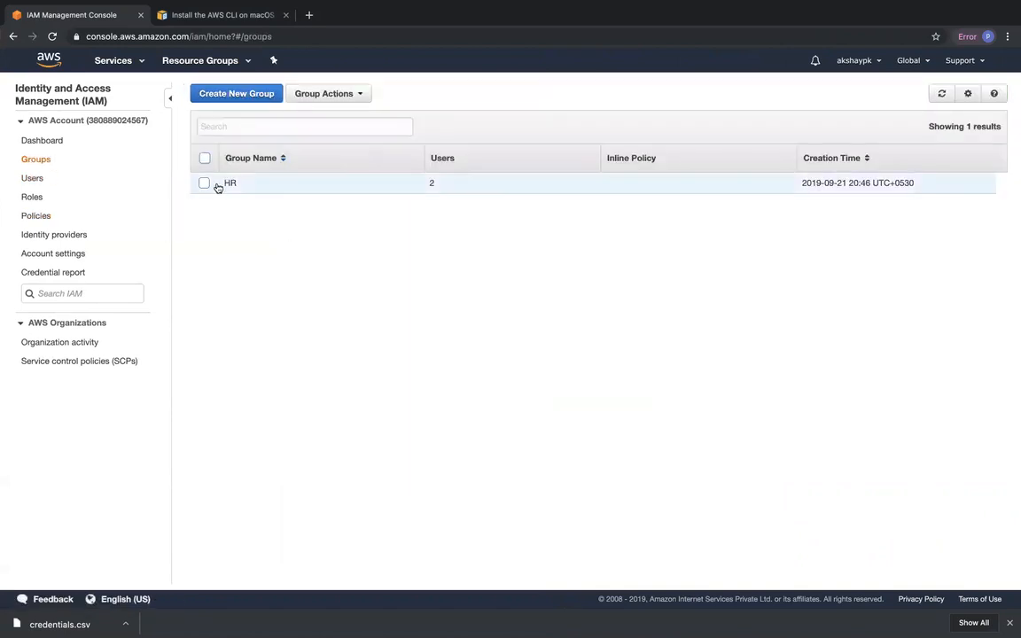
click(233, 185)
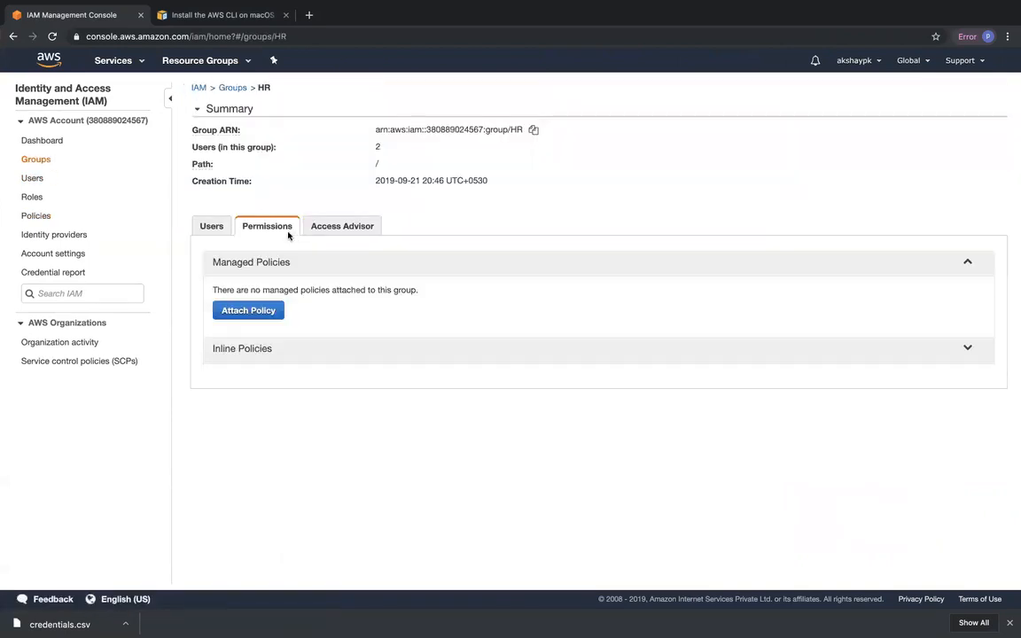
click(249, 311)
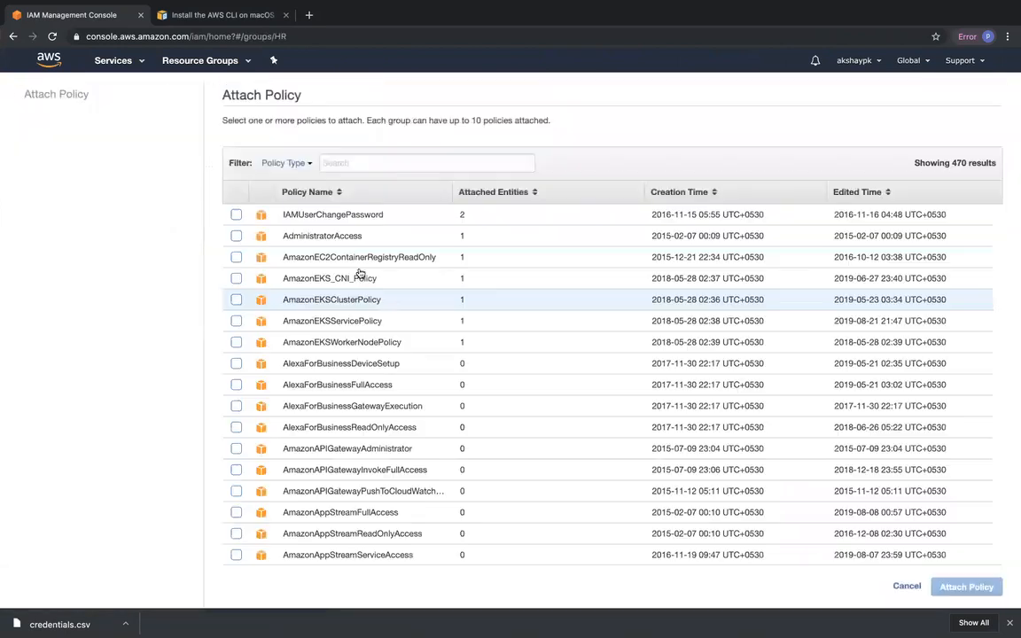
click(371, 161)
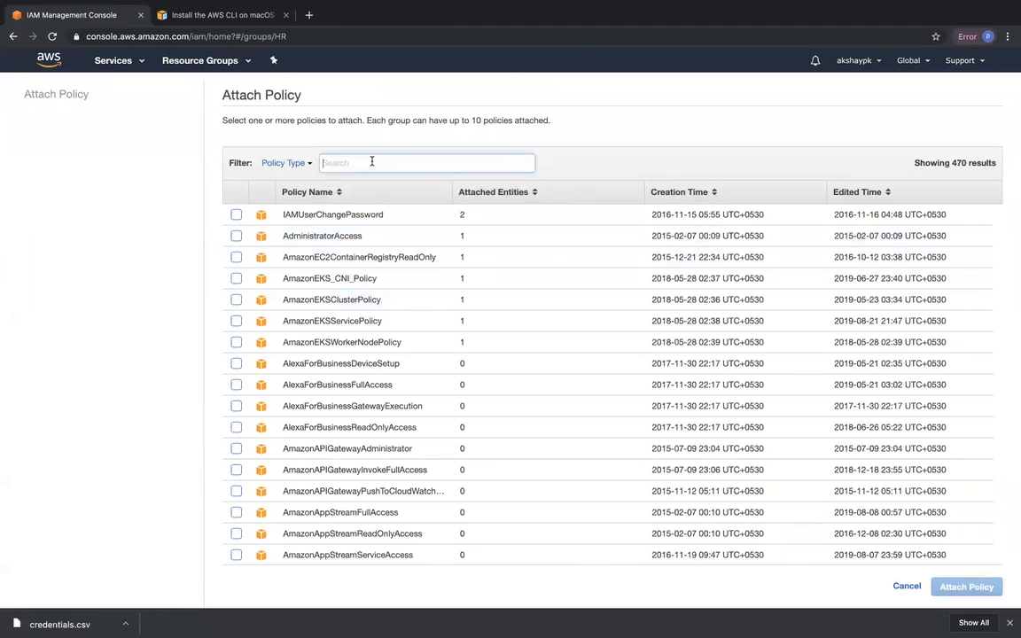
text(Amaz)
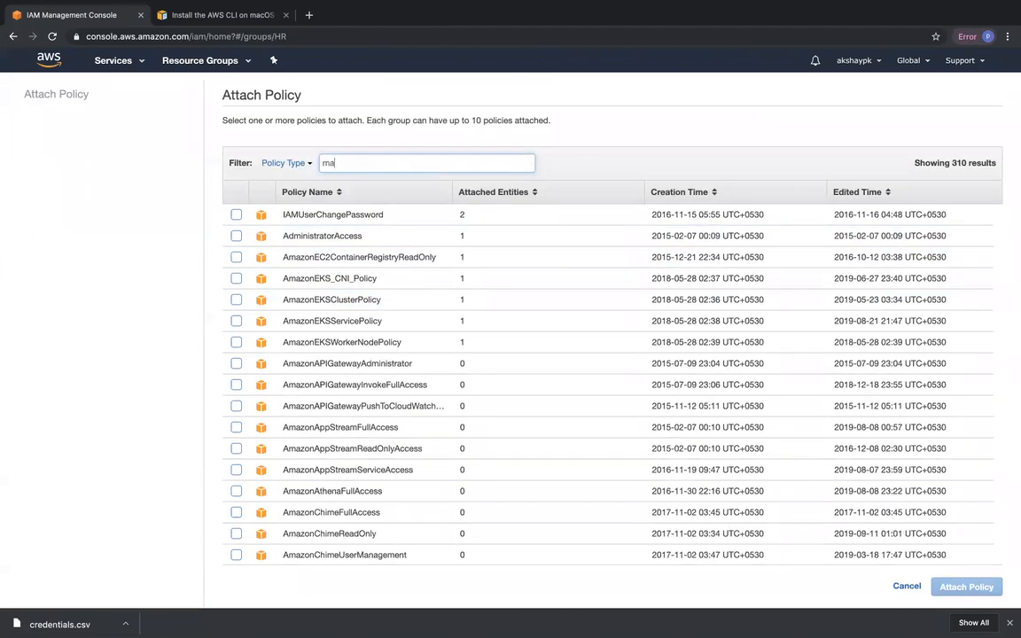
text(onS3)
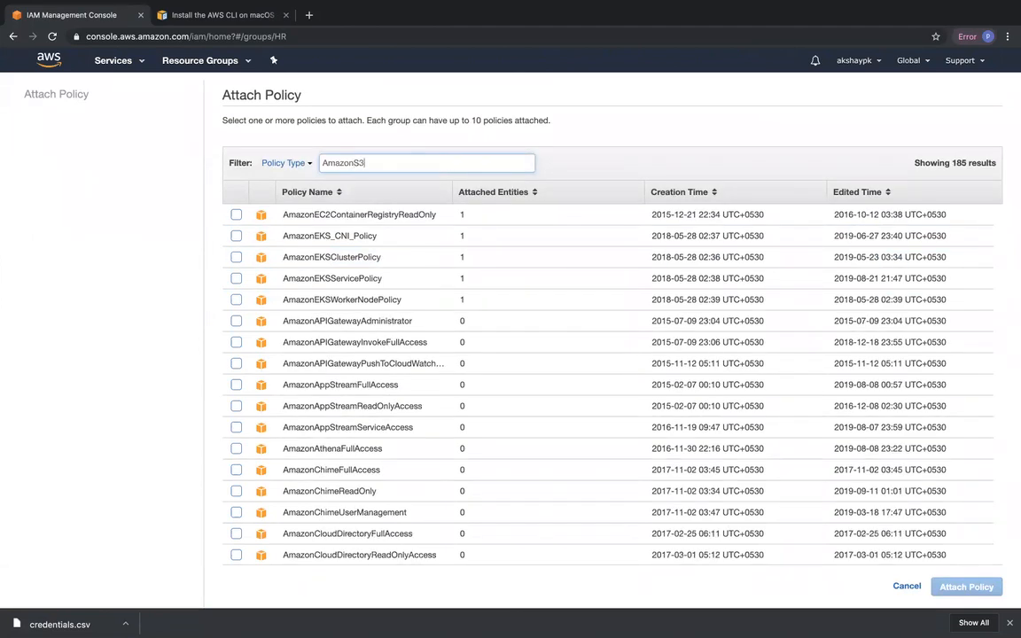
text(Ful)
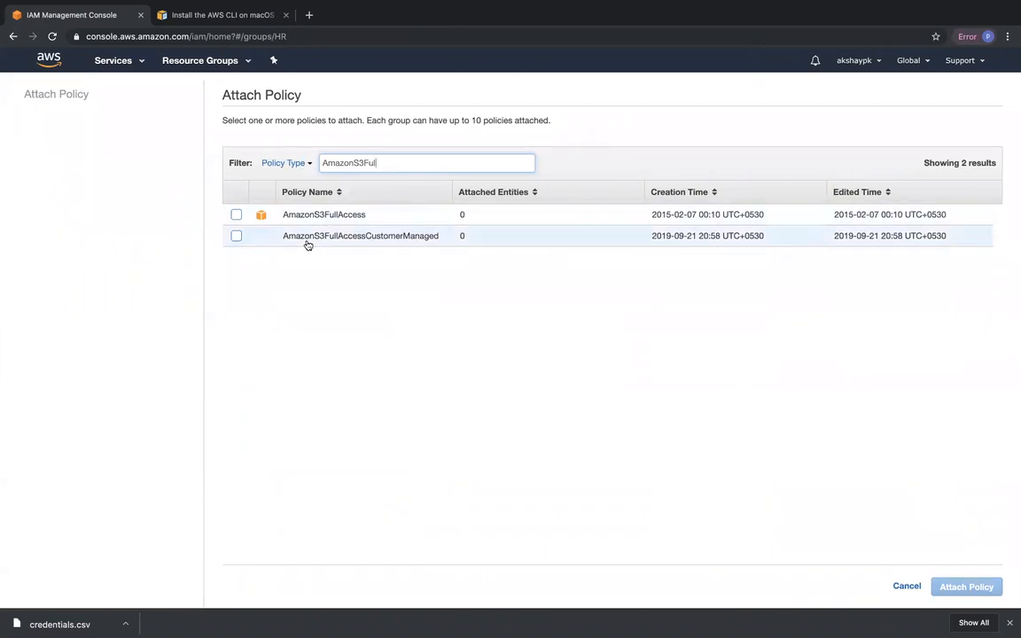
click(236, 236)
click(965, 587)
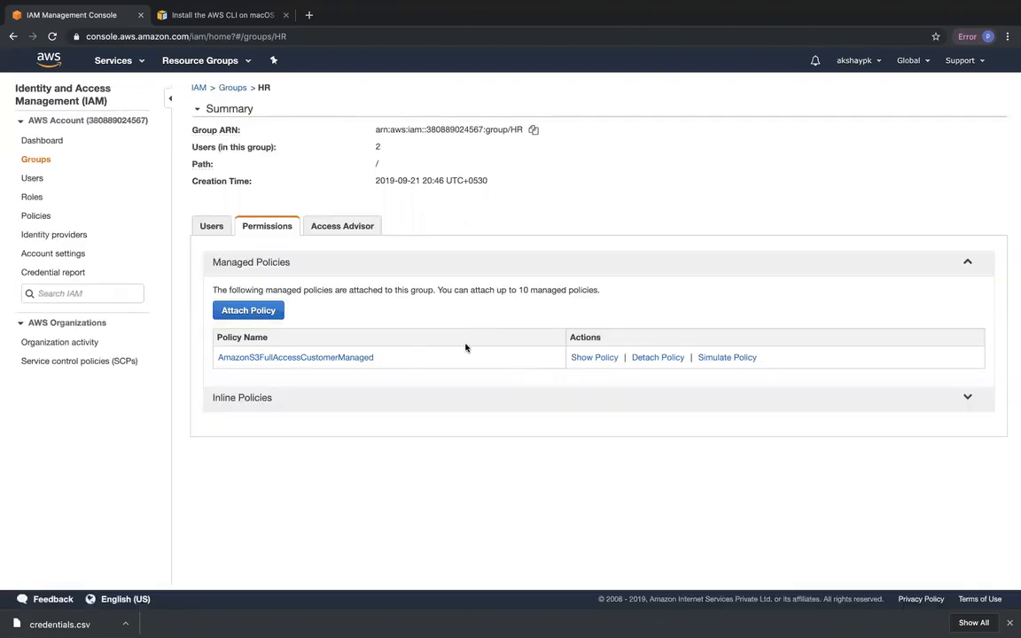
Reload the S3 bucket list in the member's incognito session and run aws s3 ls in Terminal to test access
key(ctrl+Left)
key(ctrl+Left)
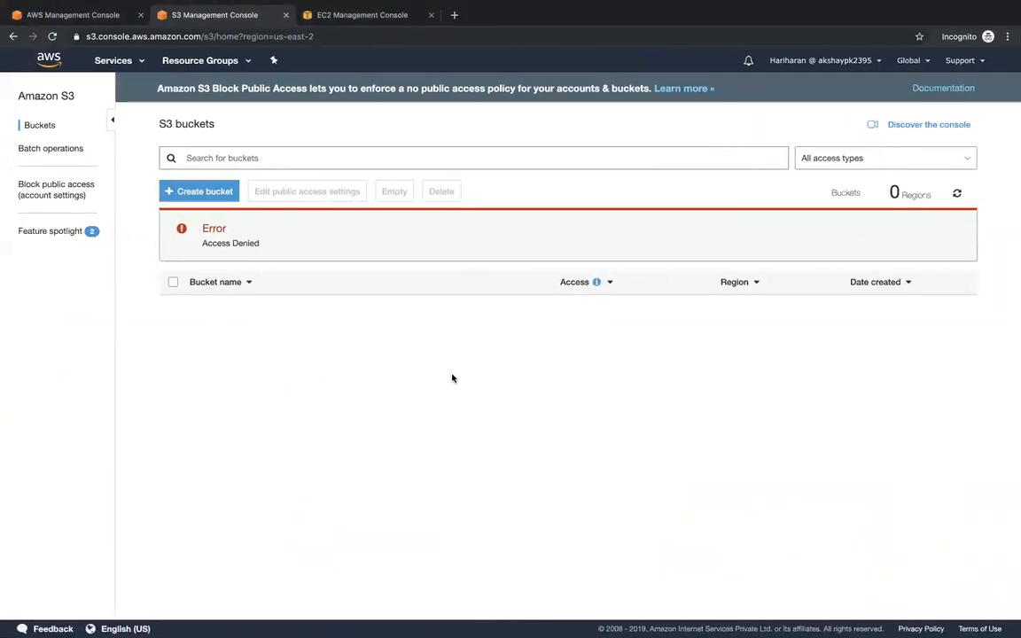
key(super+r)
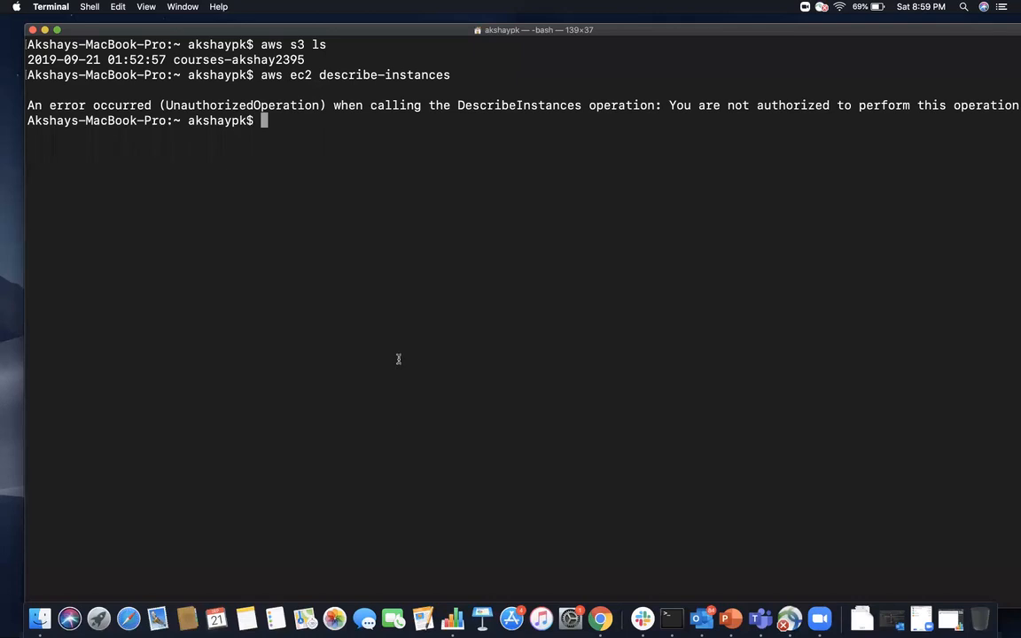
text(aws s3 ls)
key(Return)
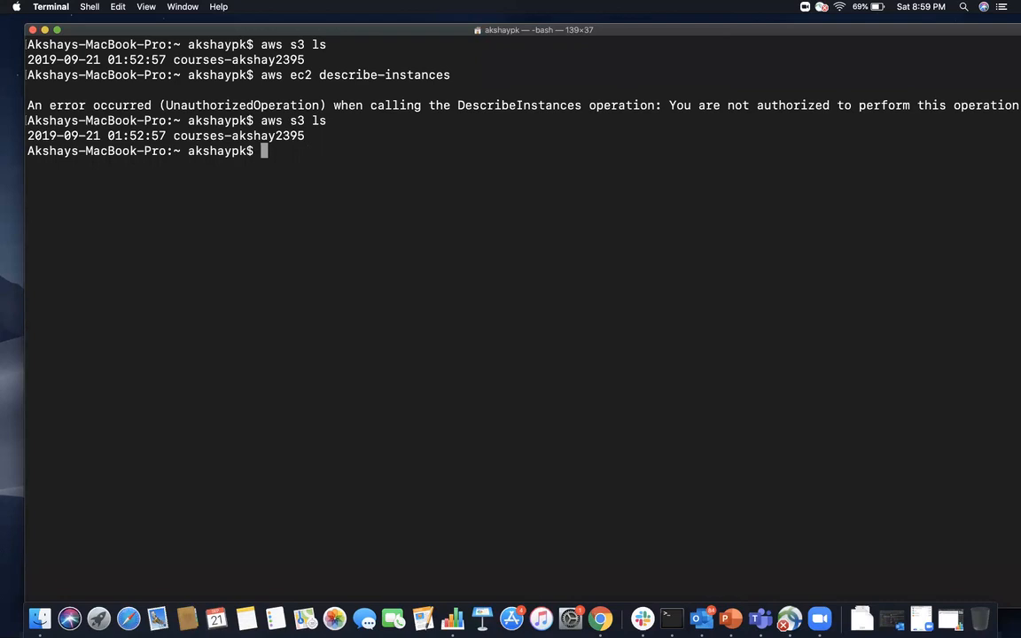
List the courses bucket's contents with aws s3 ls in Terminal, and open the same bucket in the member's incognito S3 console
key(ctrl+Right)
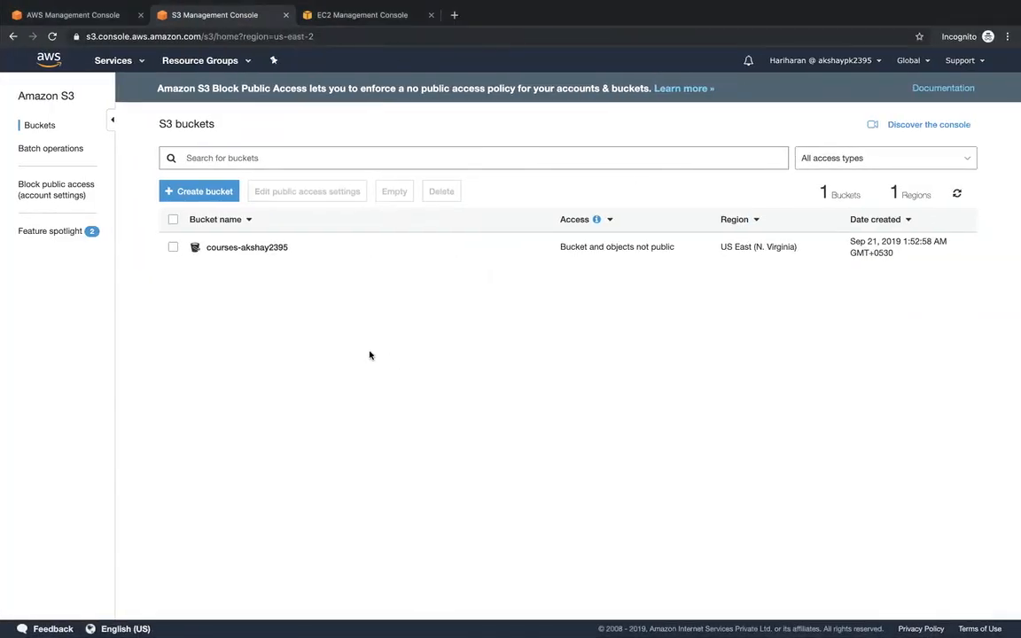
key(ctrl+Left)
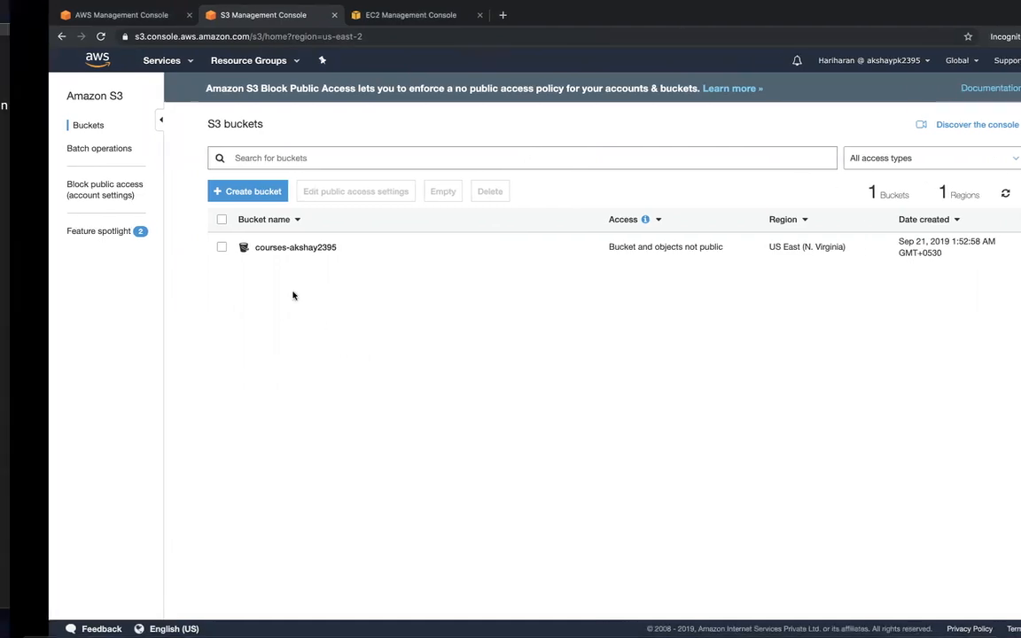
text(aws s3 ls )
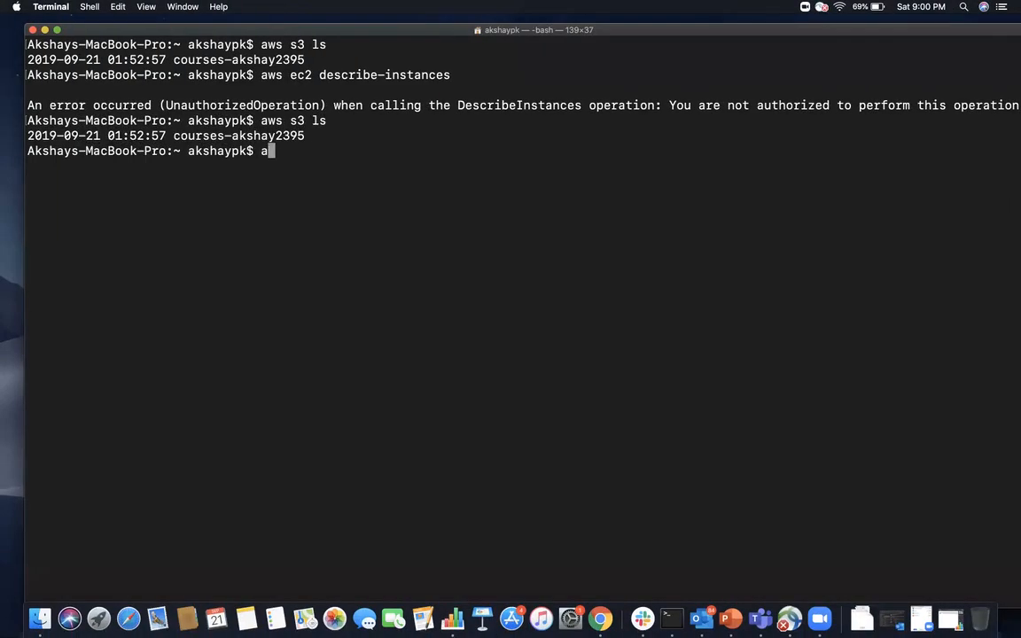
text(courses-aks)
key(BackSpace)
text(kshay2395)
key(Return)
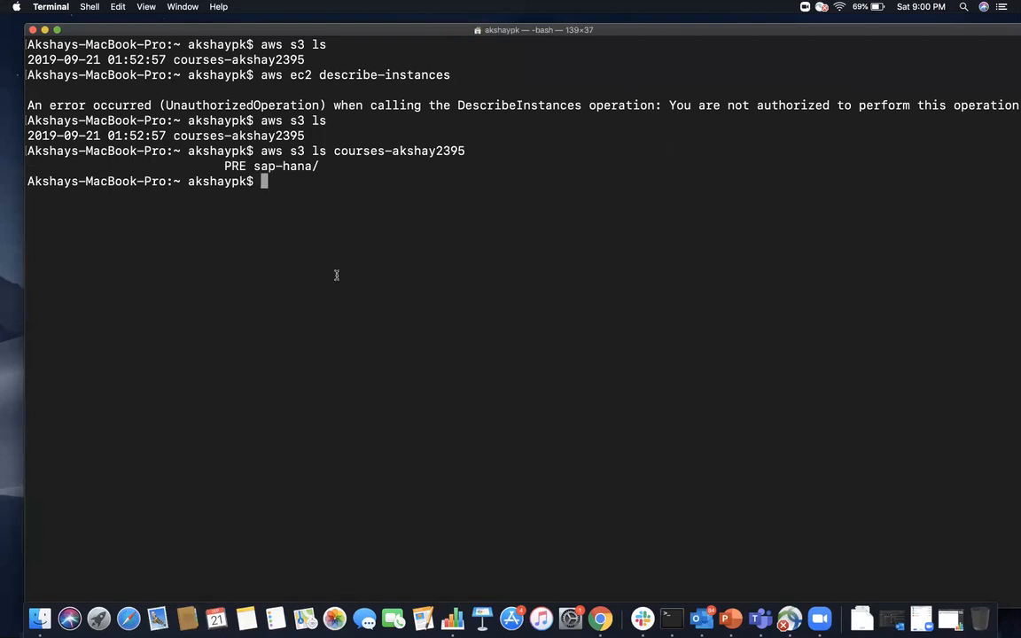
key(ctrl+Right)
click(262, 253)
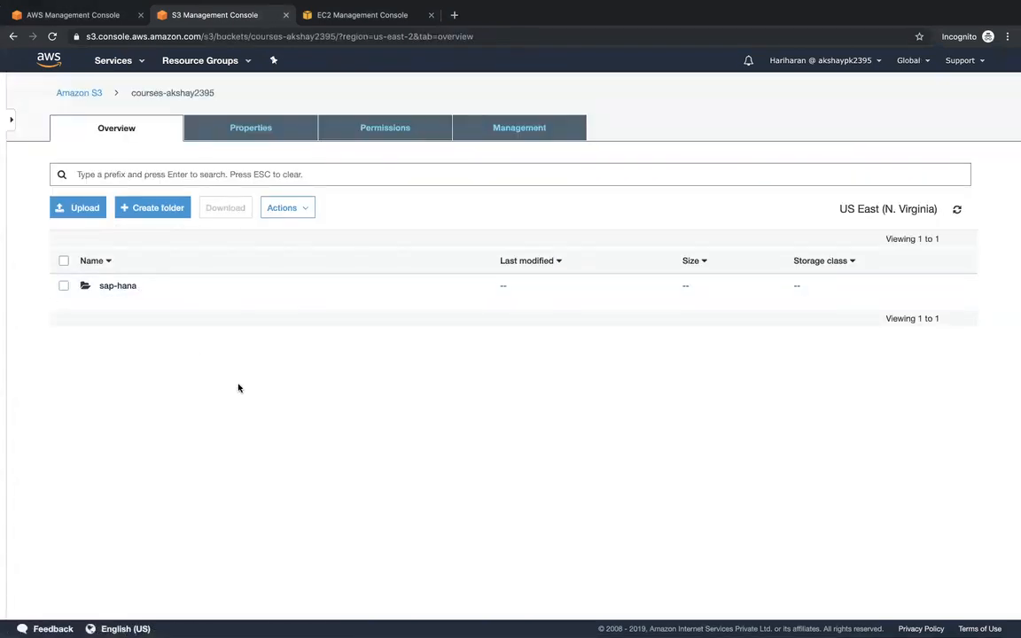
In the administrator's IAM console, search policies for AmazonS3 and view the versions of AmazonS3FullAccessCustomerManaged
key(ctrl+Right)
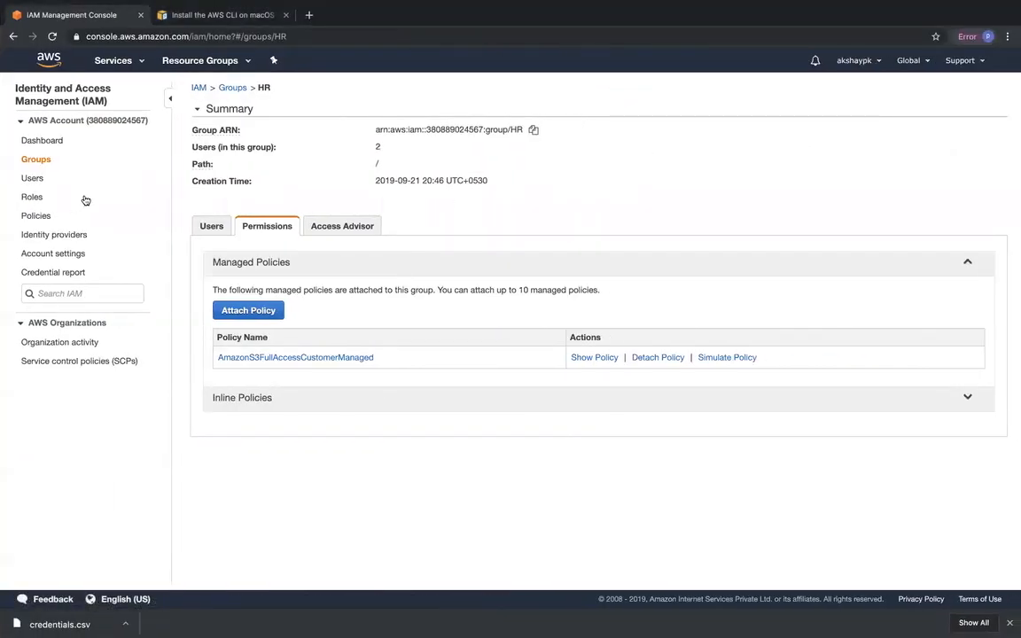
click(35, 218)
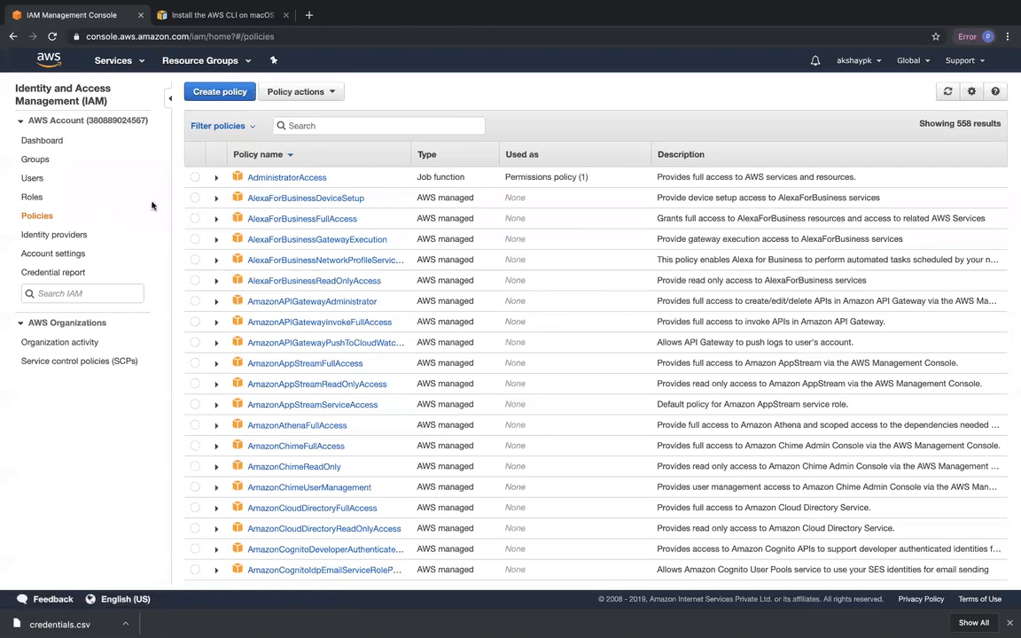
click(299, 125)
text(AmazonS3)
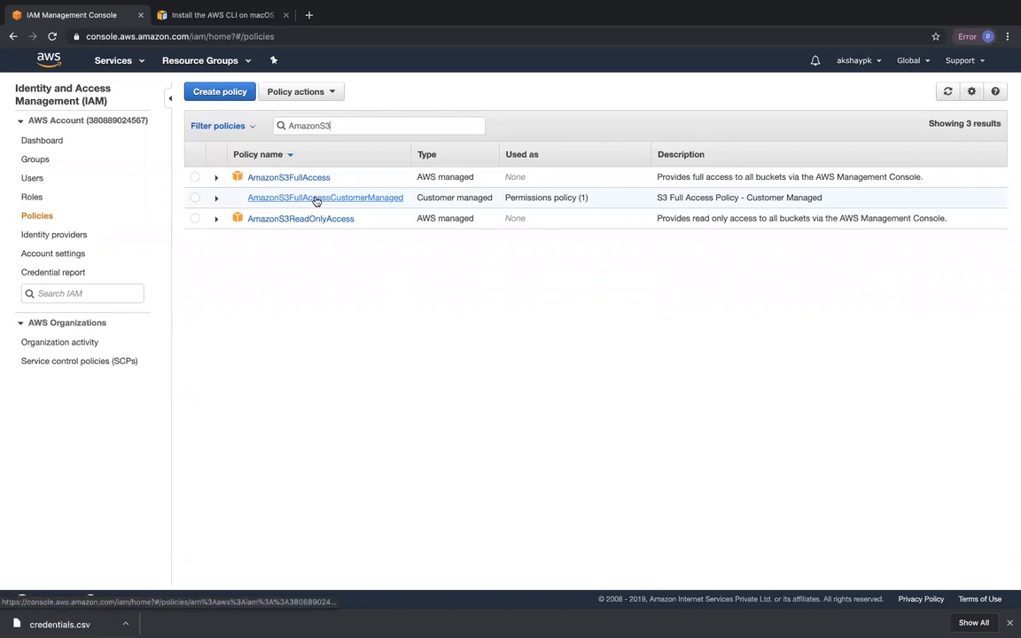
click(317, 198)
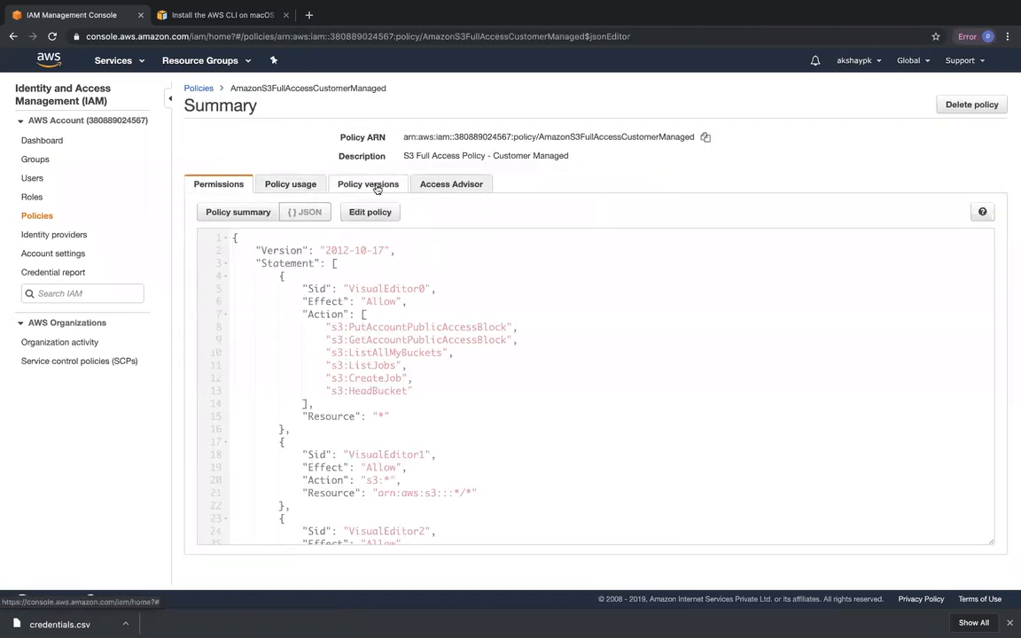
click(372, 187)
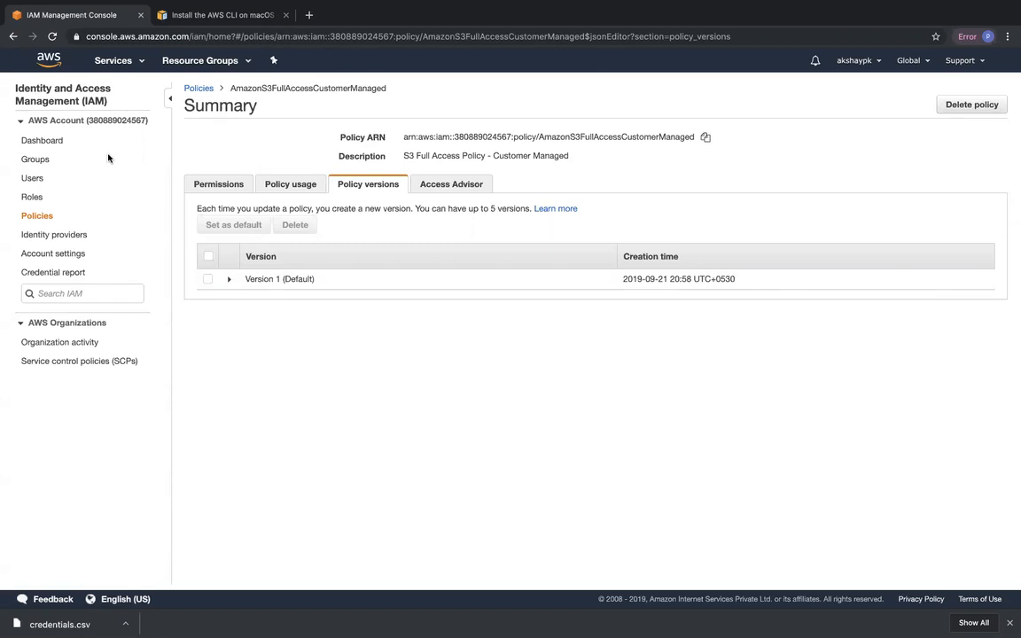
Open the account's password policy settings from the IAM security status and review the STS endpoints by region
click(46, 142)
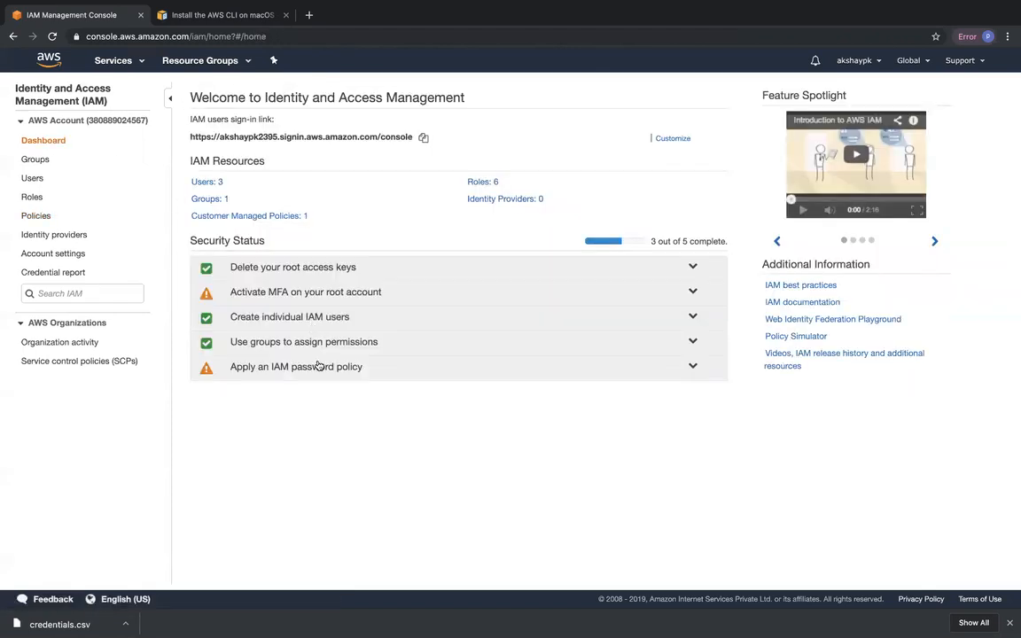
click(288, 366)
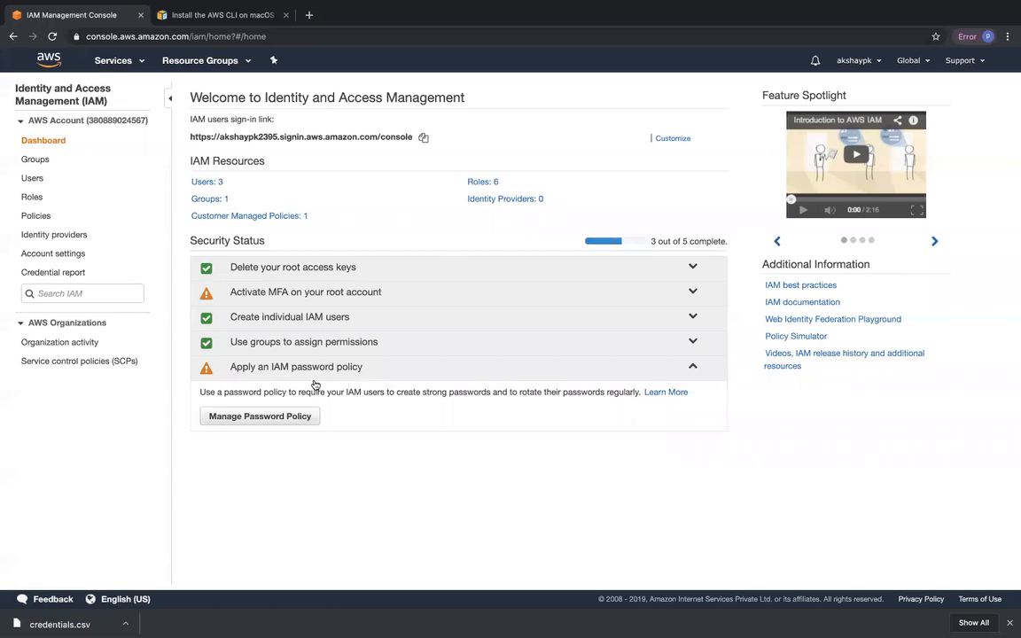
click(271, 423)
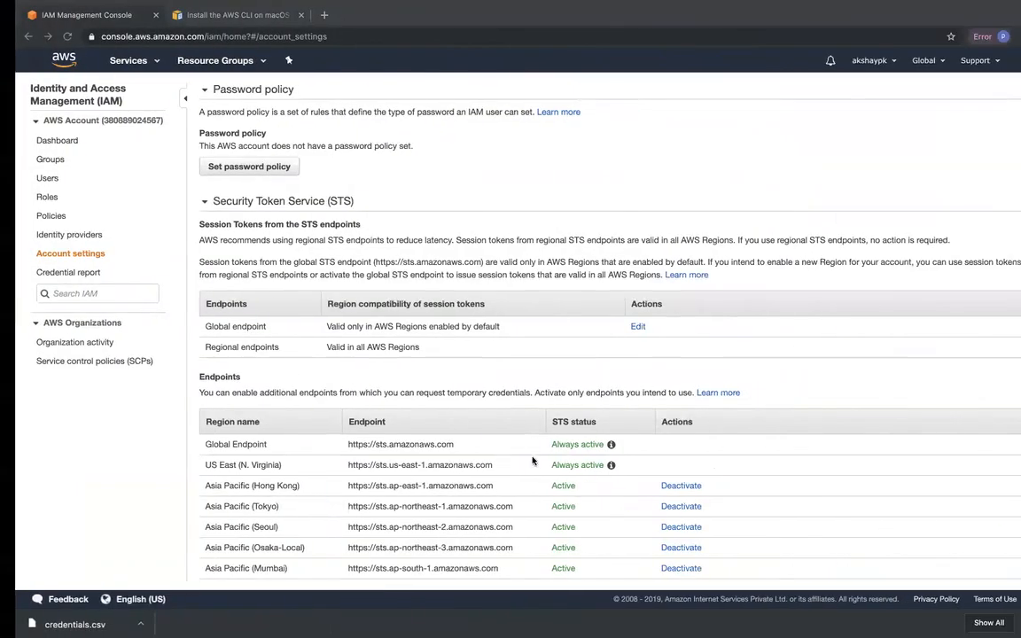
scroll(451, 460, down, 2)
scroll(451, 460, down, 2)
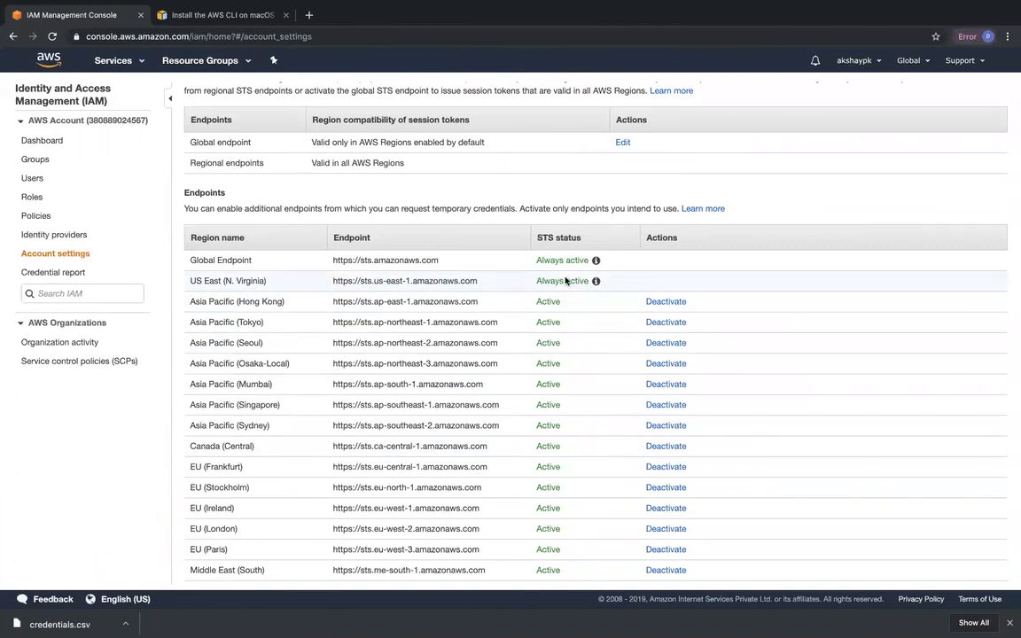
scroll(479, 475, down, 2)
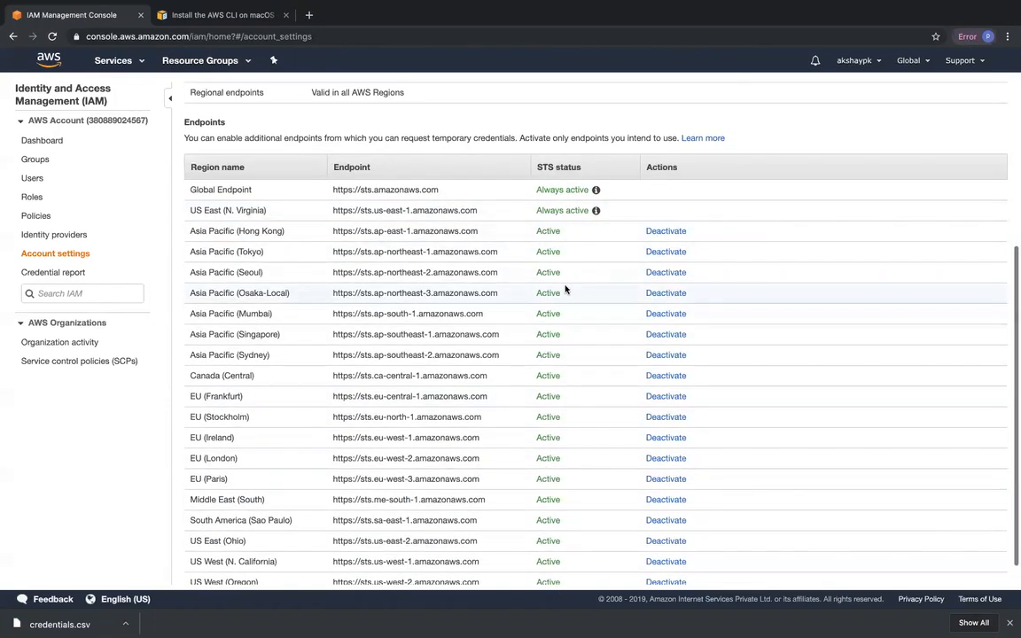
scroll(548, 263, down, 1)
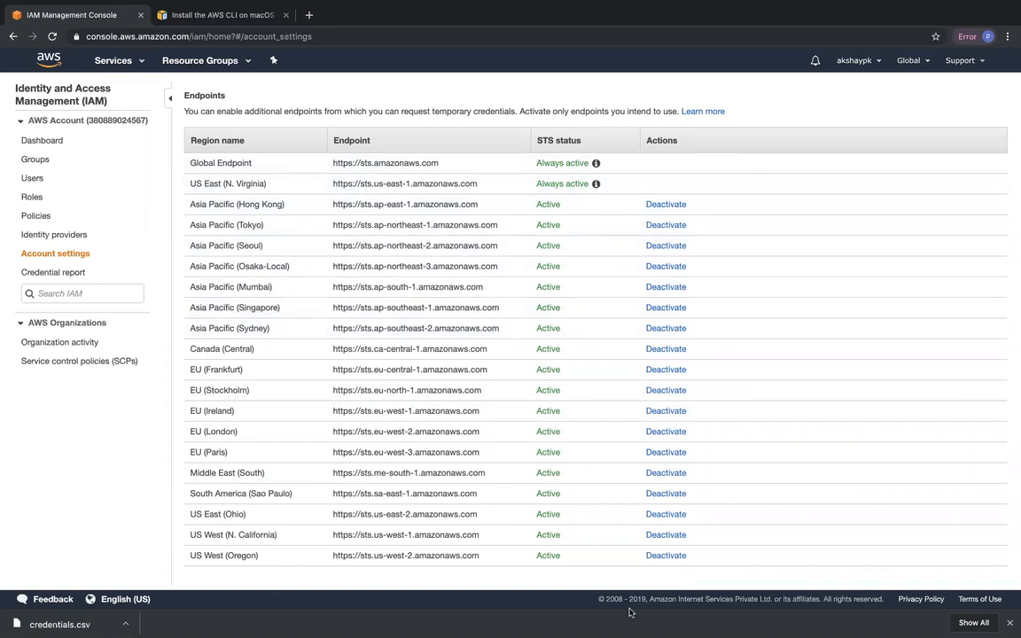
scroll(517, 342, up, 6)
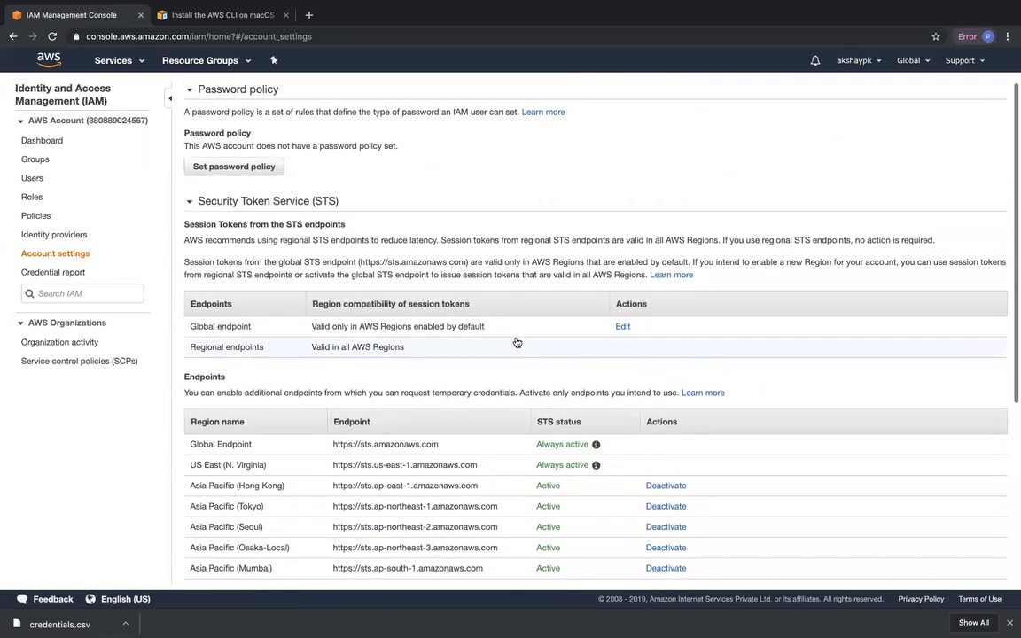
Set a password policy with a 12-character minimum, requiring uppercase letters, lowercase letters, numbers and non-alphanumeric characters
click(230, 166)
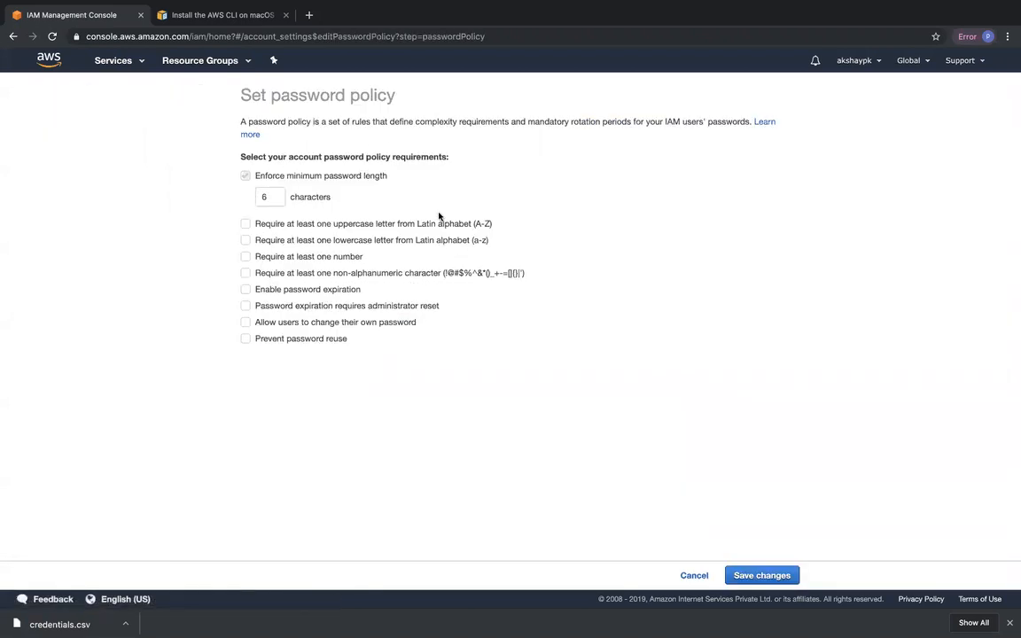
click(265, 199)
key(BackSpace)
text(12)
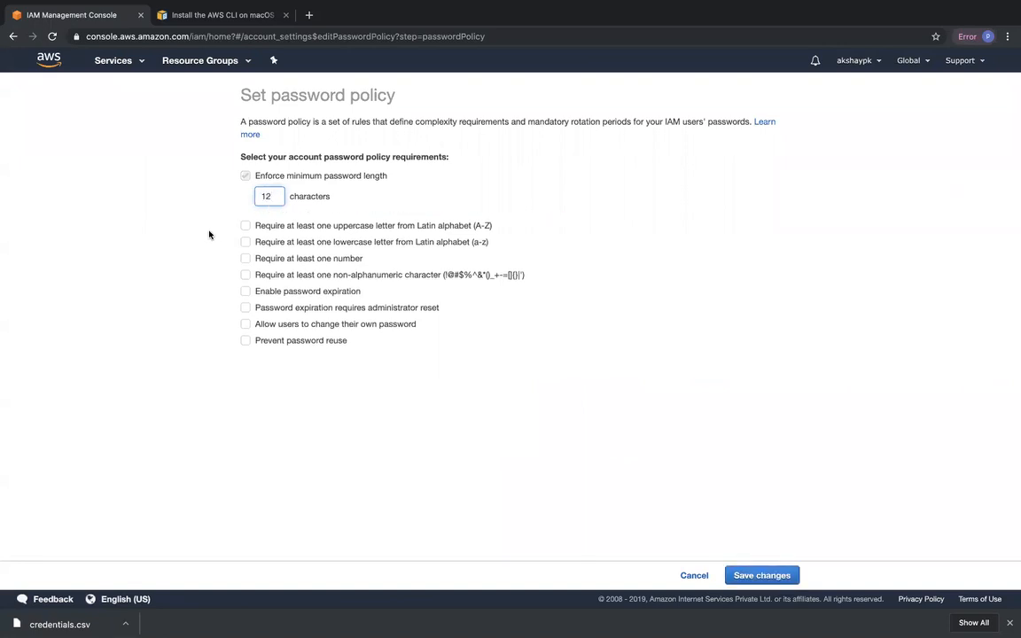
click(246, 227)
click(245, 242)
click(245, 258)
click(247, 277)
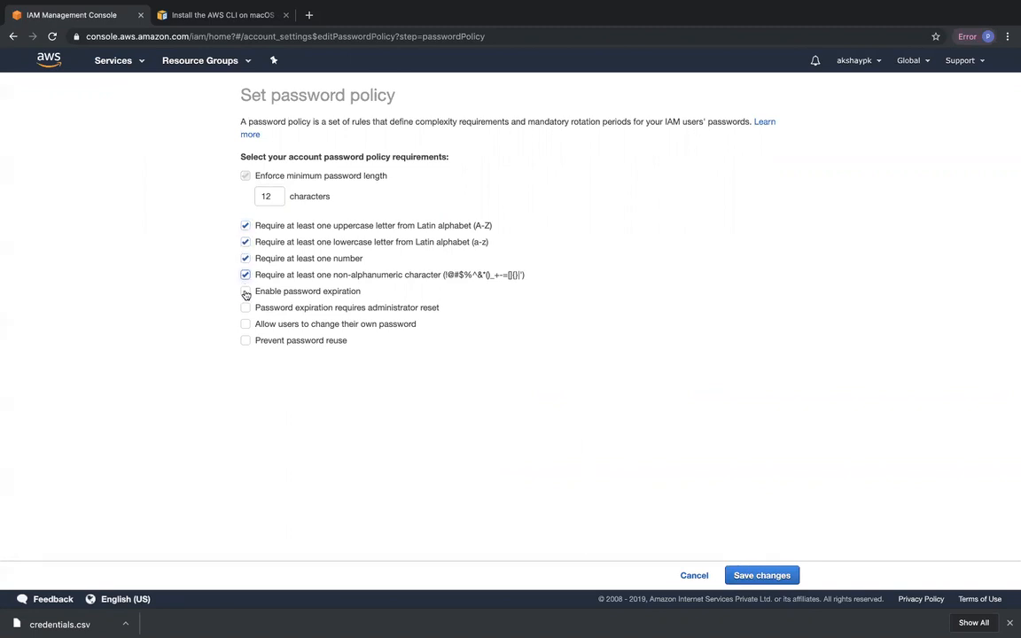
Enable password expiration after 60 days and require an administrator reset for expired passwords
click(246, 291)
double_click(342, 315)
text(60)
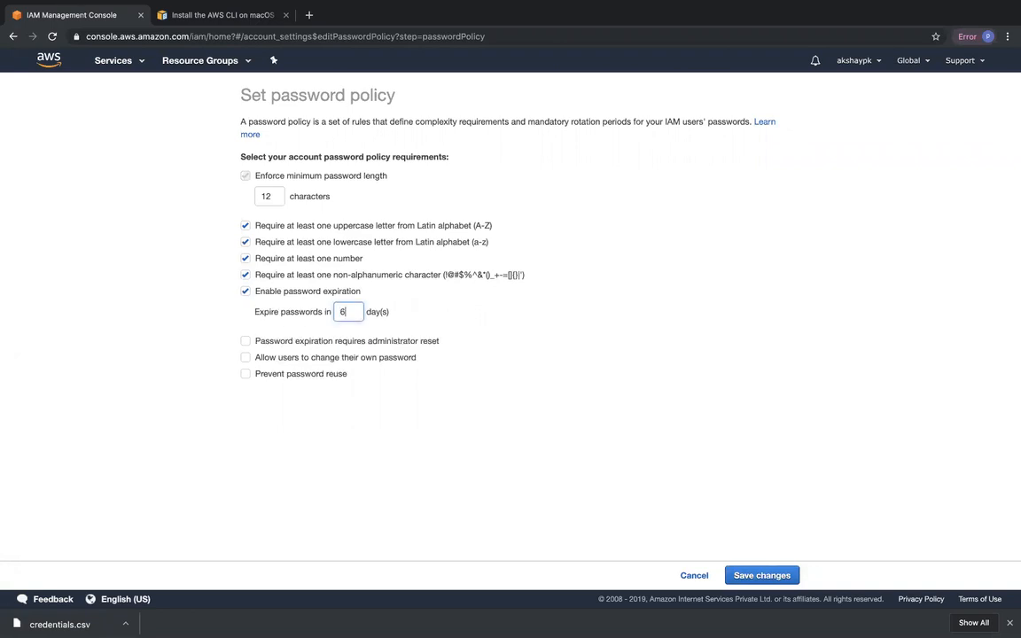
click(245, 341)
Allow users to change their own password, prevent reuse of the last 3 passwords, and save the policy
click(246, 360)
click(245, 374)
drag(320, 395, 290, 395)
text(3)
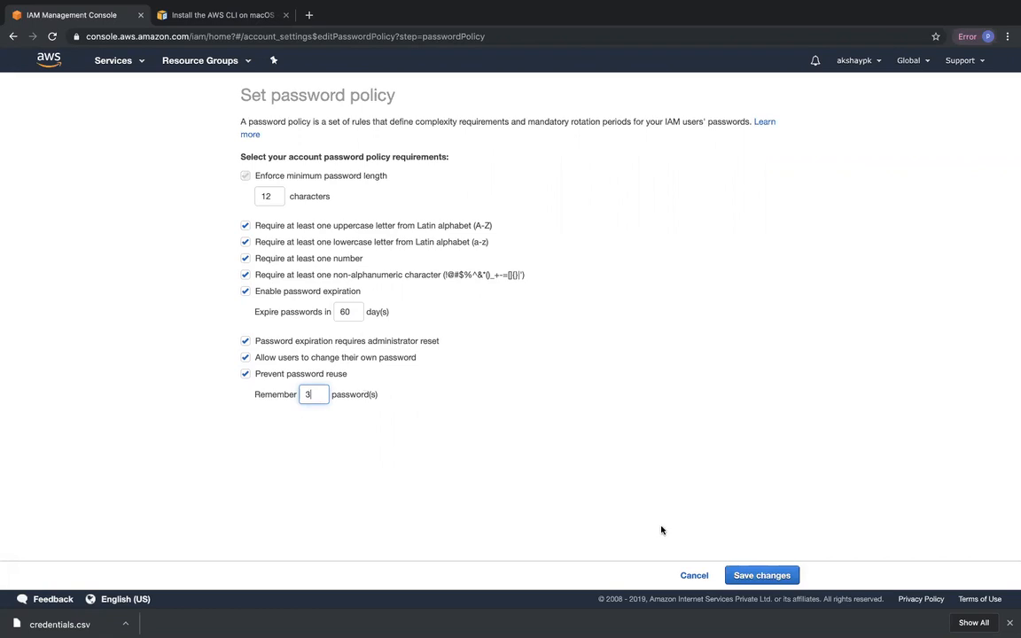
click(775, 577)
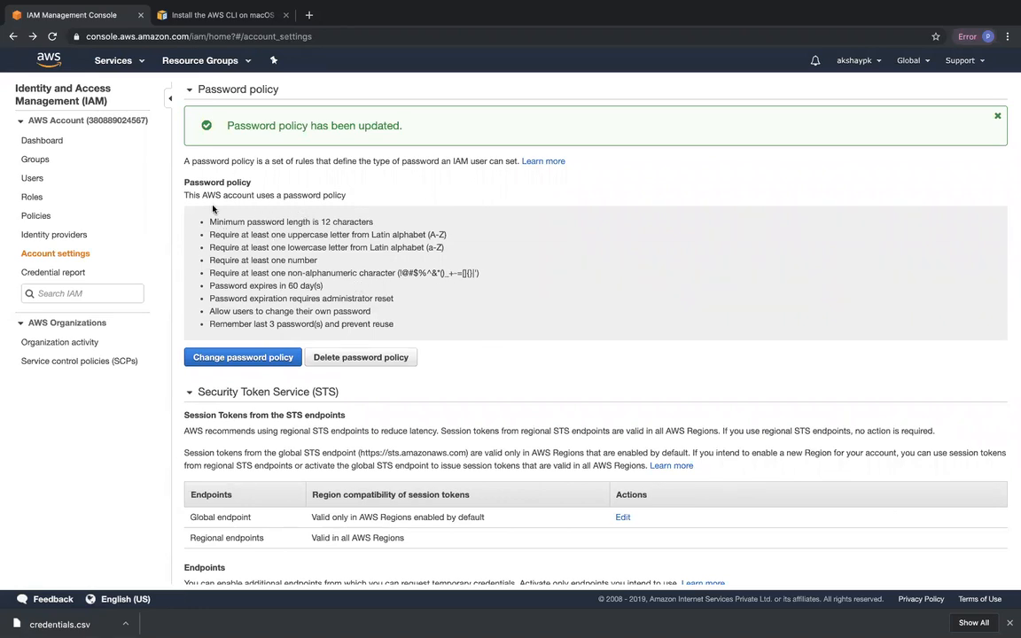
Open the root account's multi-factor authentication settings from the IAM security status, suppressing the security credentials notice for future visits
click(27, 140)
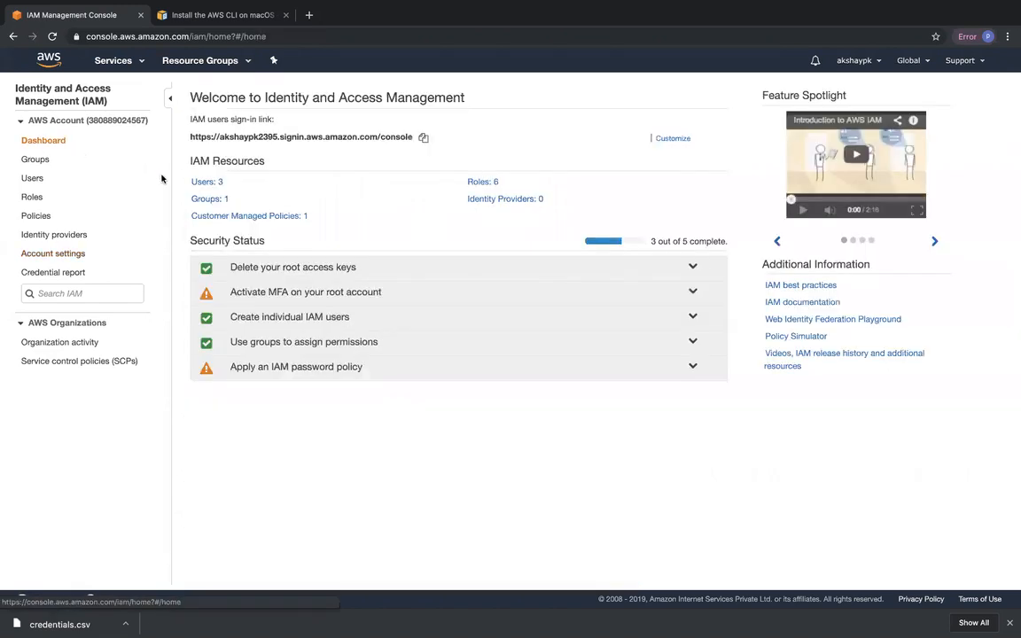
click(329, 295)
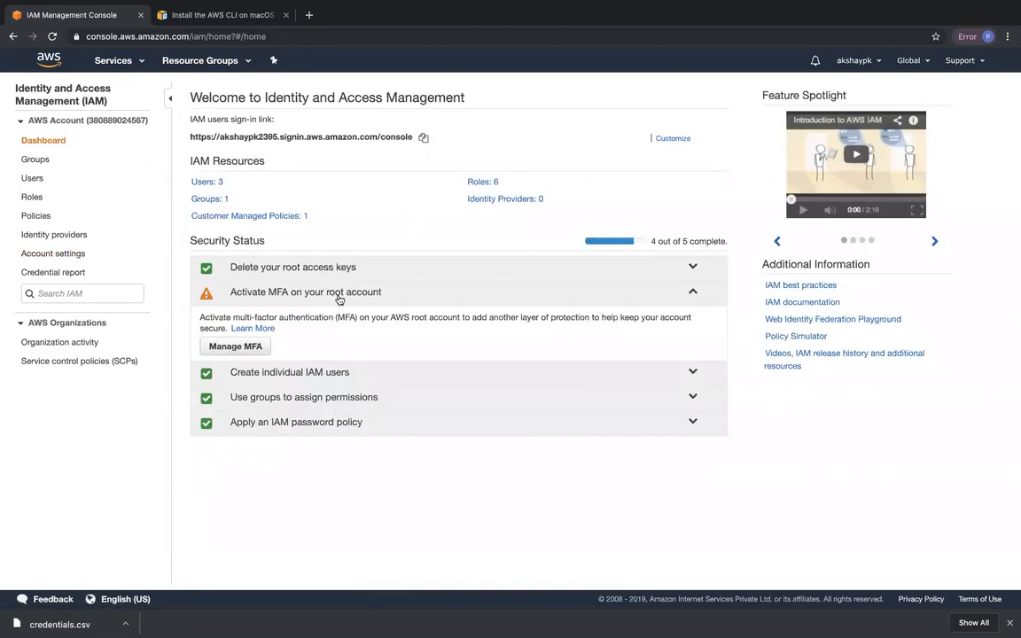
click(237, 348)
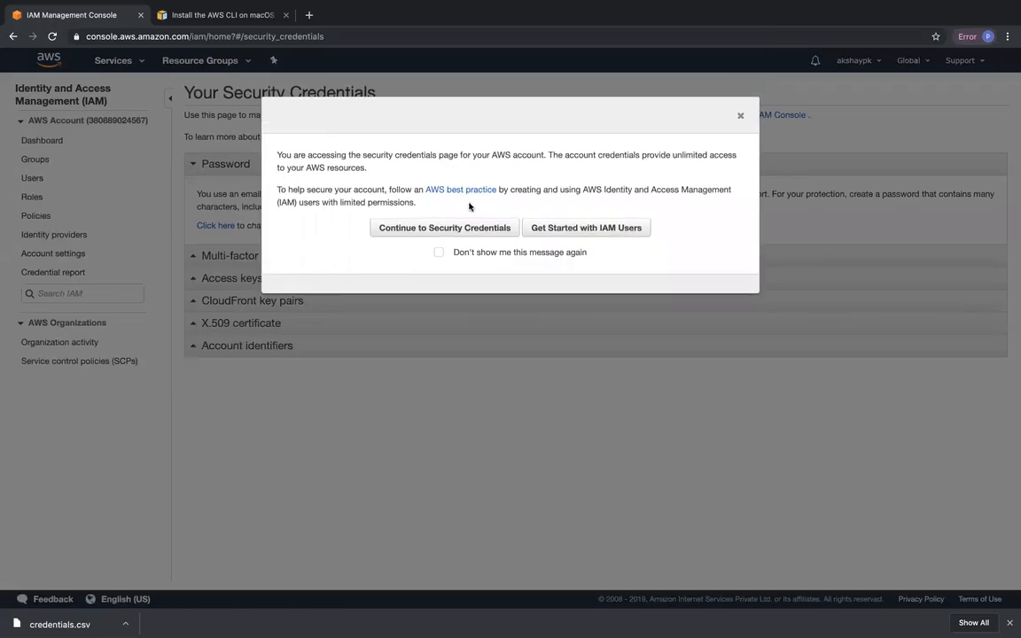
click(438, 252)
click(449, 229)
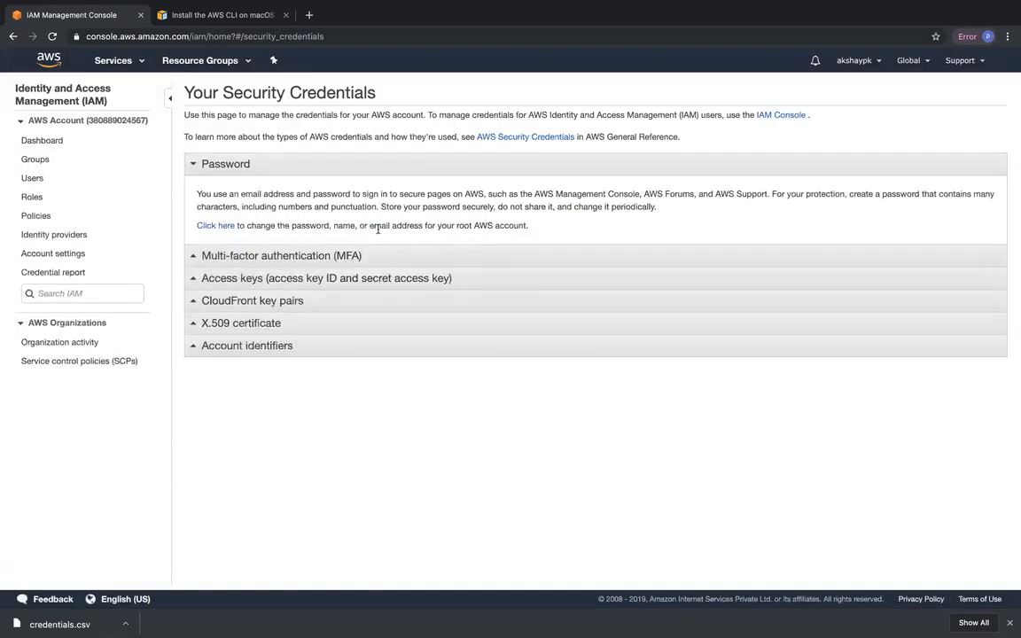
click(277, 258)
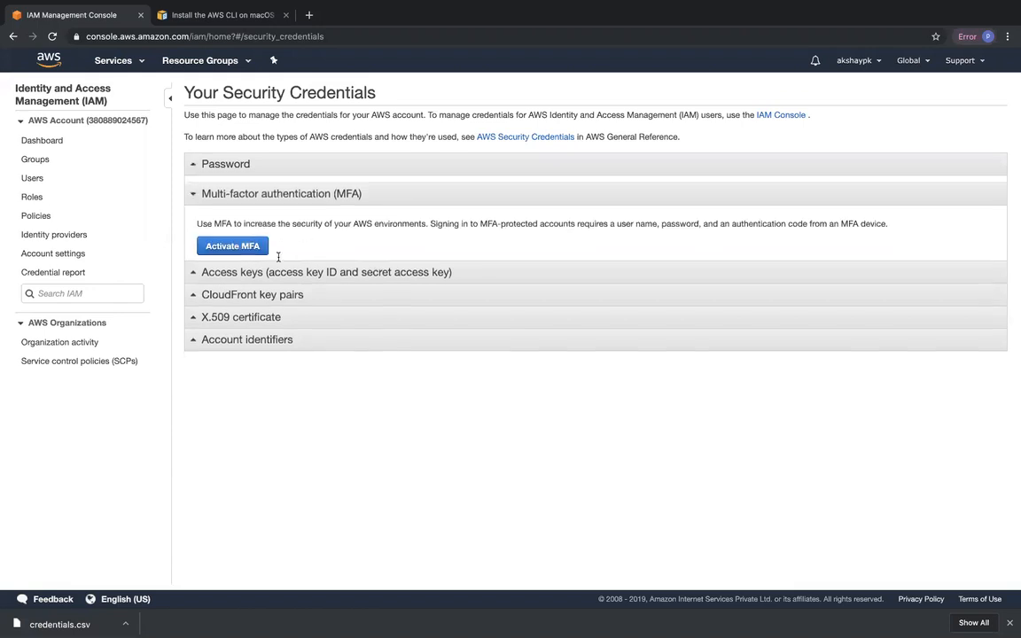
Start activating MFA with a virtual MFA device and display its QR code
click(227, 241)
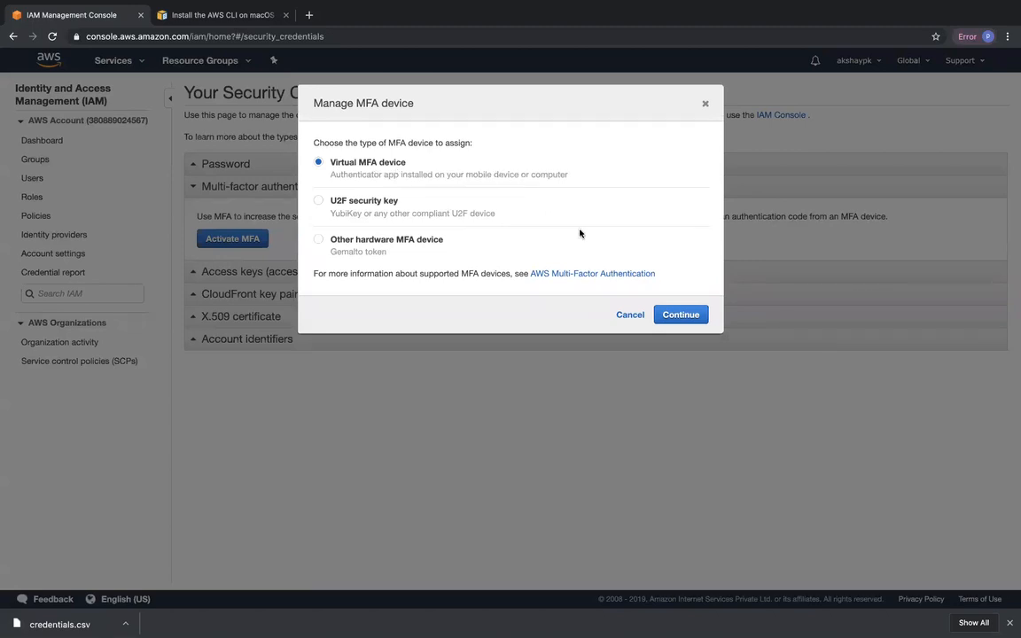
click(685, 319)
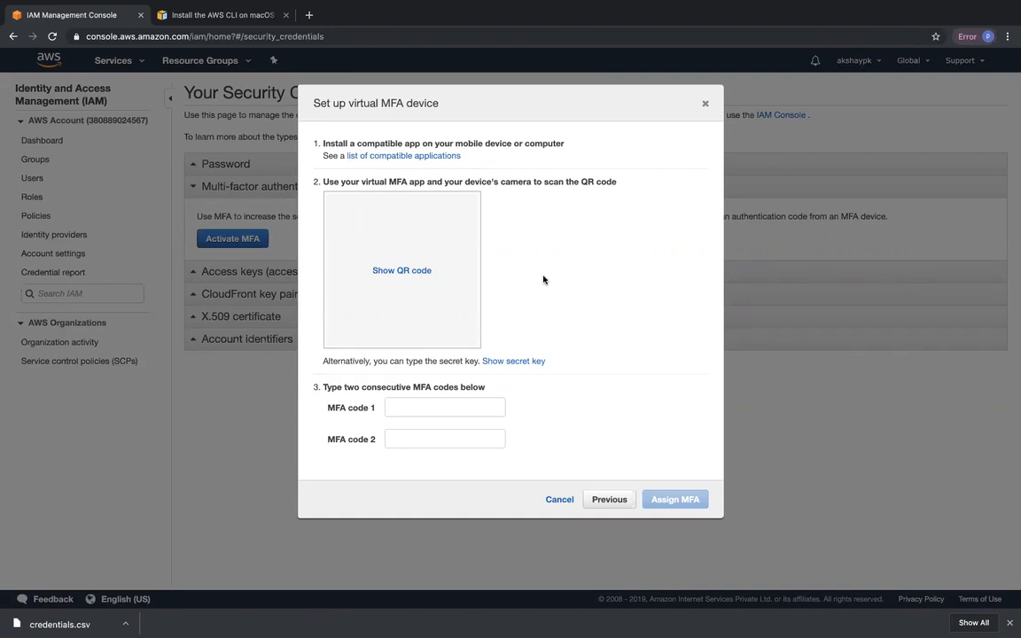
click(422, 272)
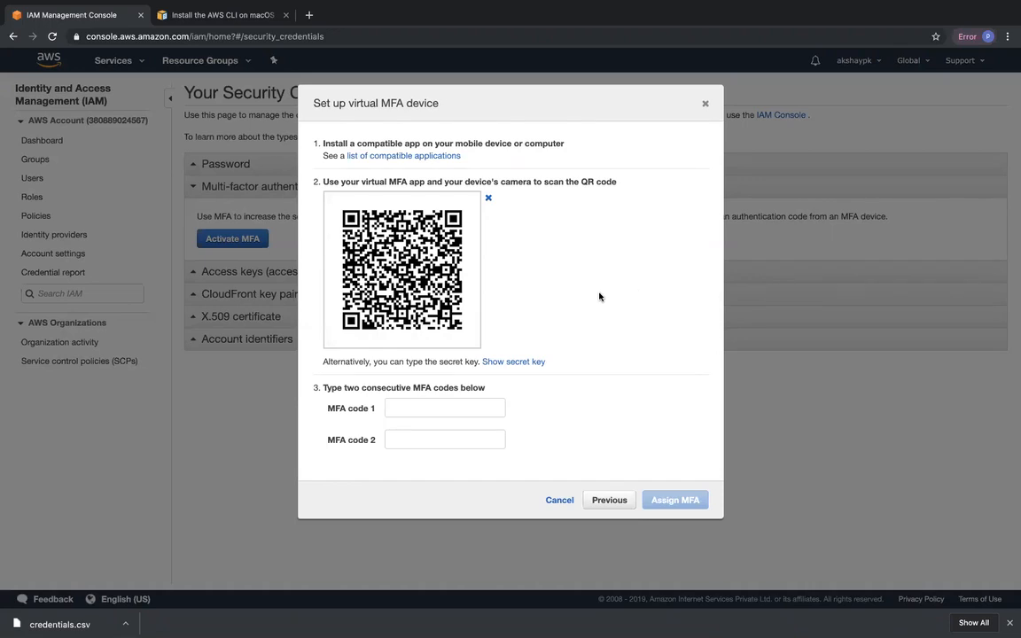
Enter two consecutive MFA codes to assign the virtual MFA device to the root account, and close the setup dialog
click(442, 406)
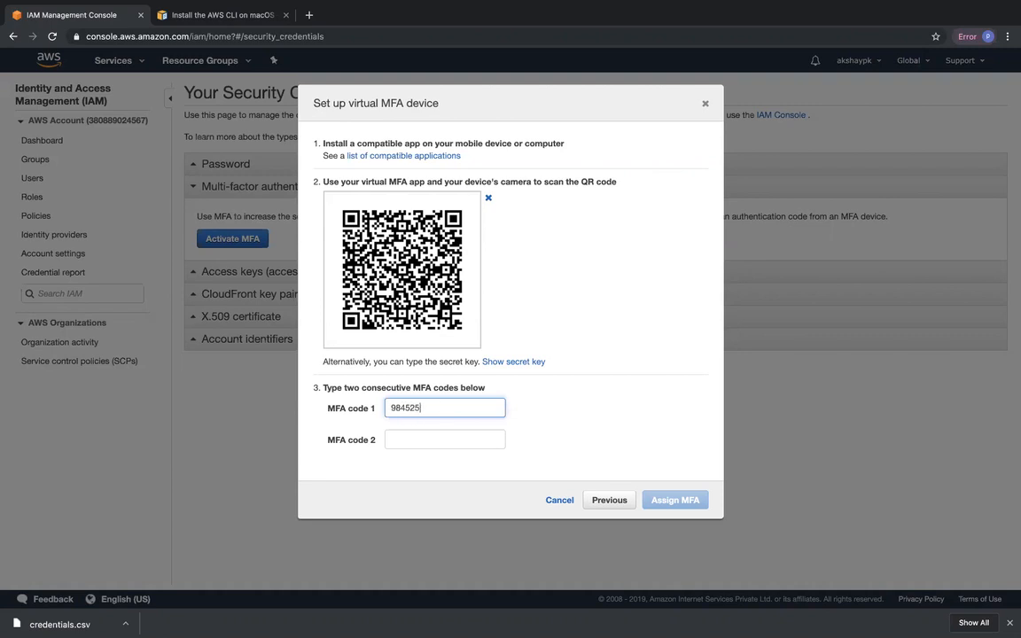
click(409, 445)
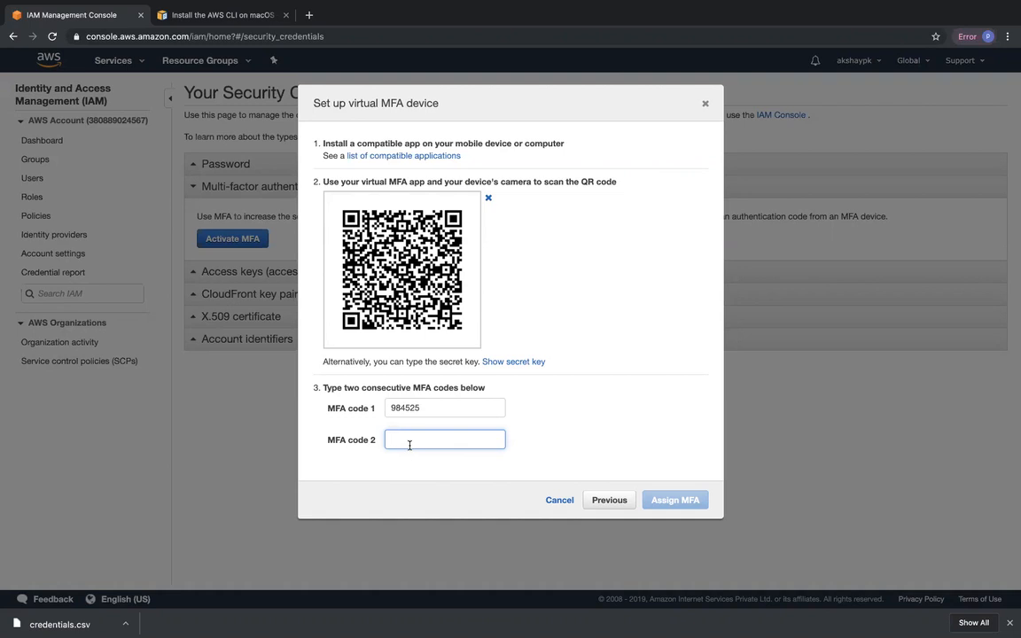
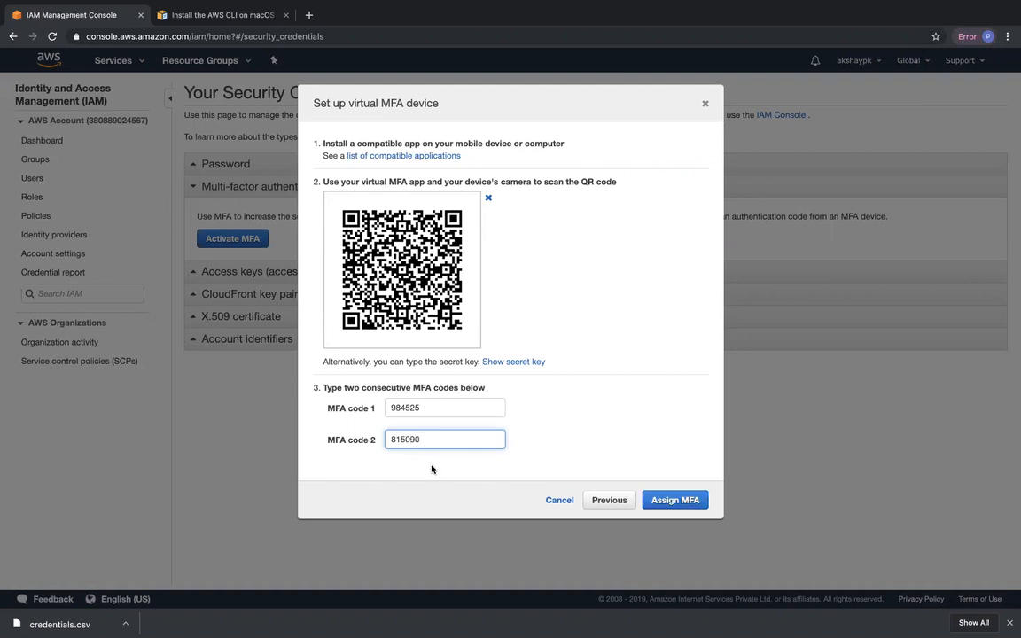
click(688, 500)
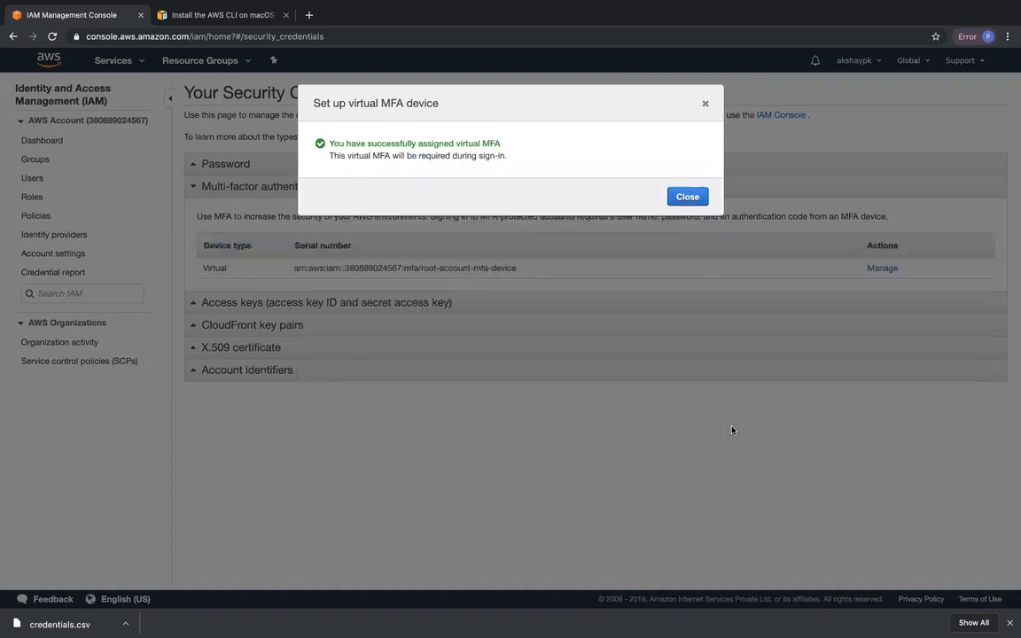
click(689, 198)
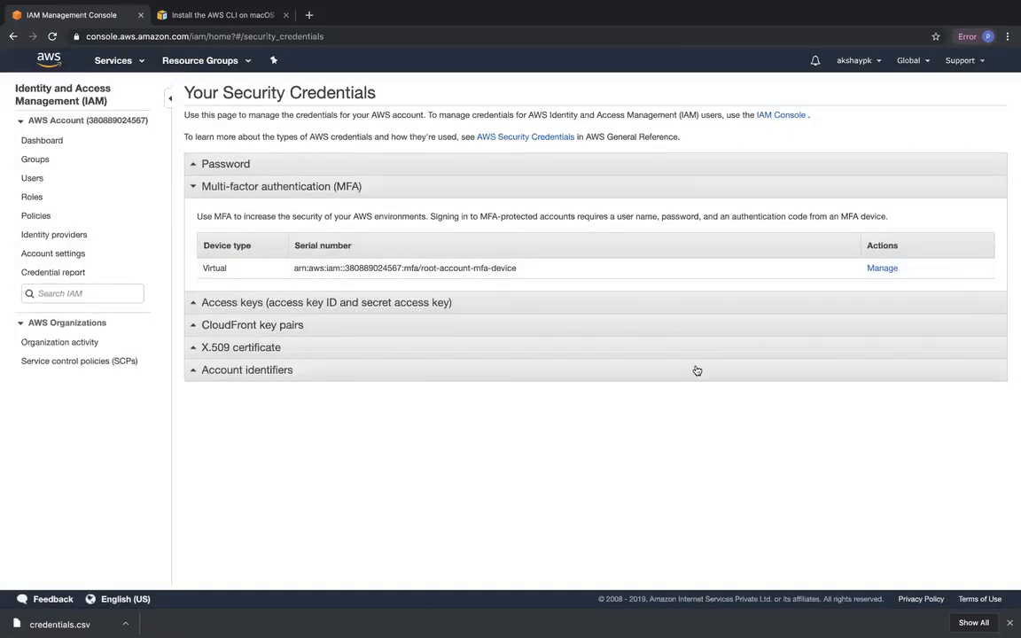
Sign out and sign back in as the root user with the saved password and a current MFA code
click(856, 60)
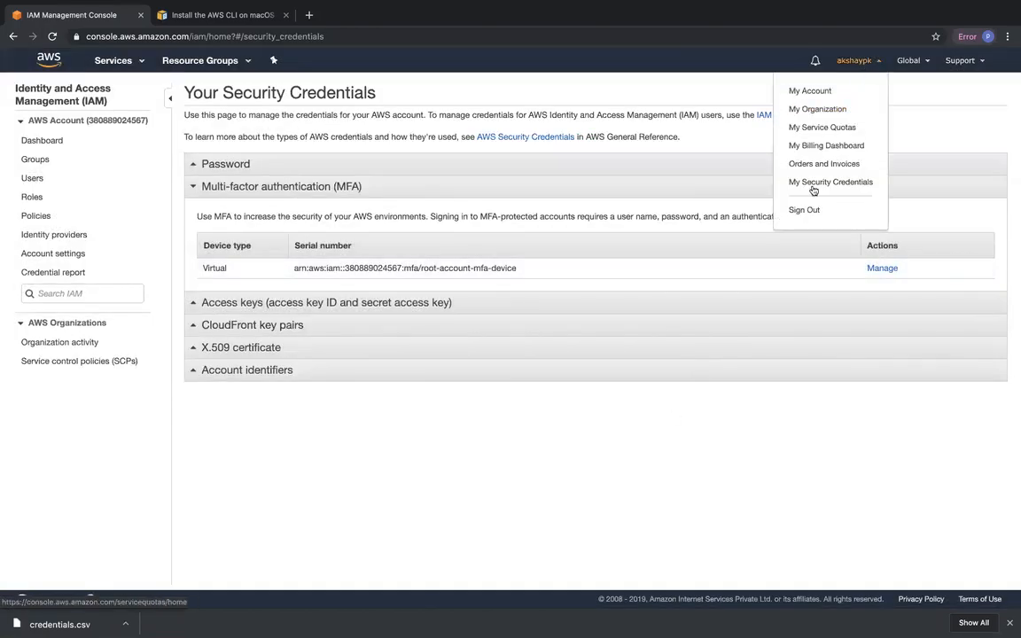
click(796, 211)
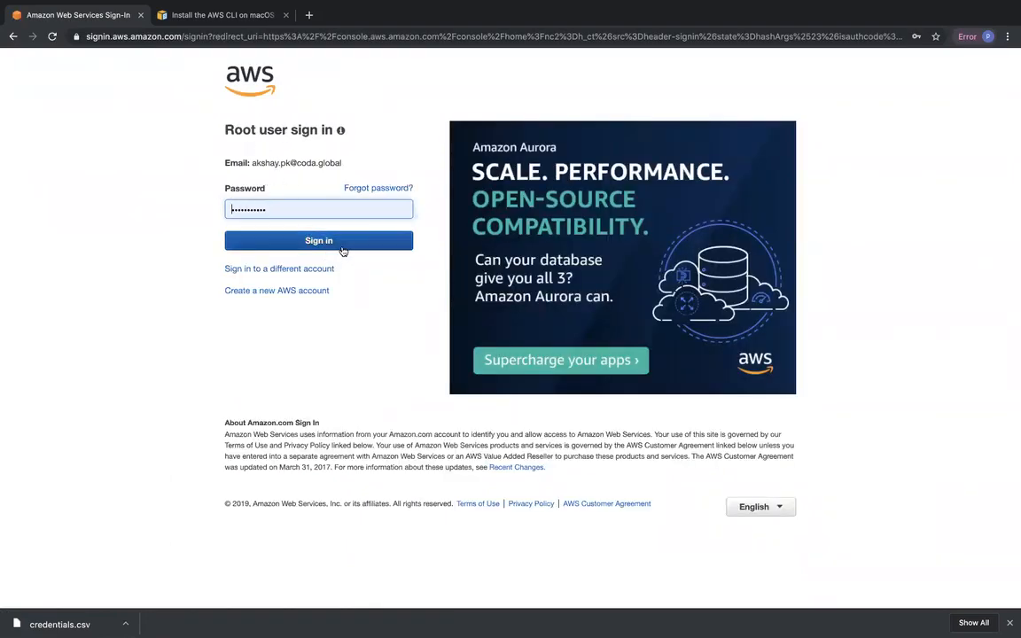
click(344, 251)
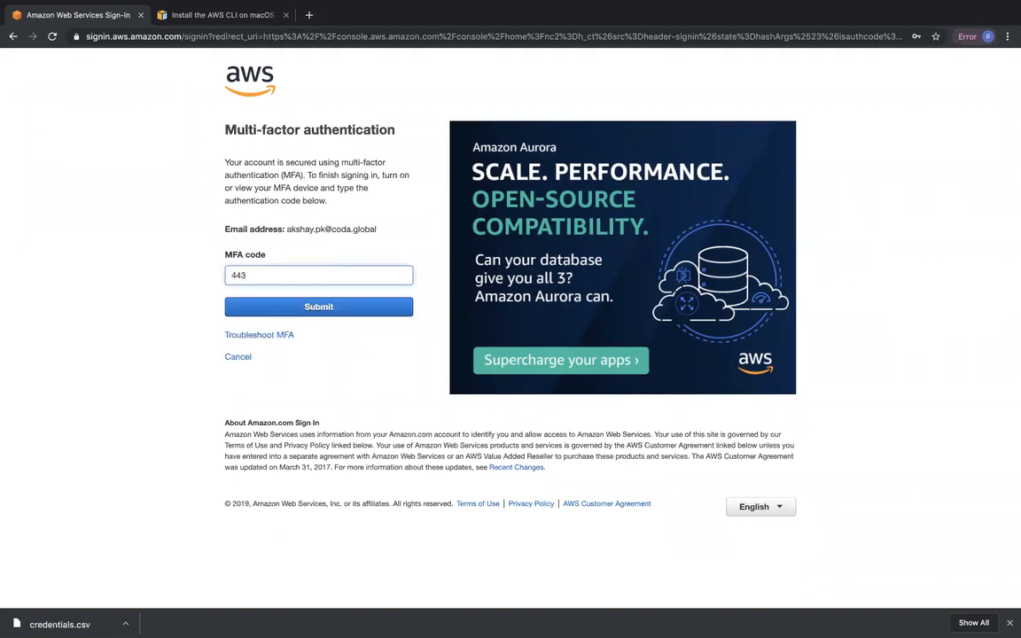
key(Return)
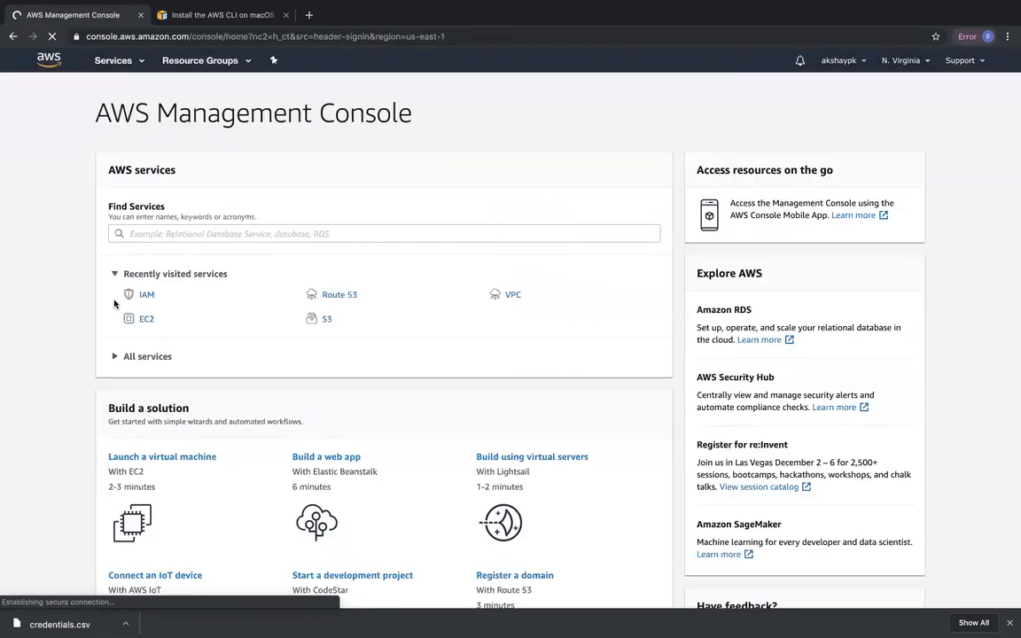
Open the root account's multi-factor authentication settings from the IAM security status
click(147, 298)
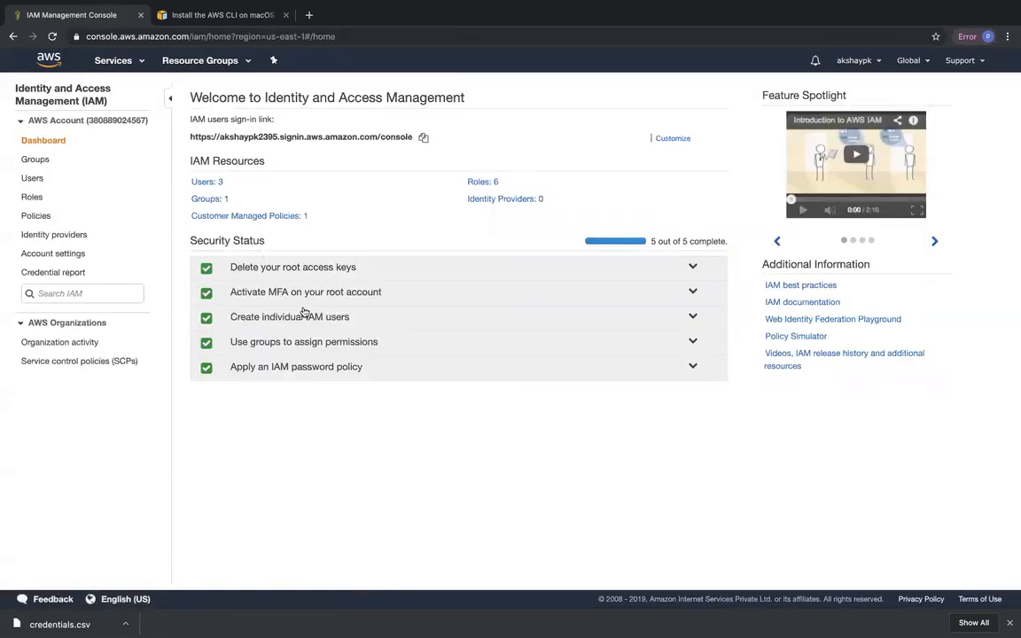
click(286, 294)
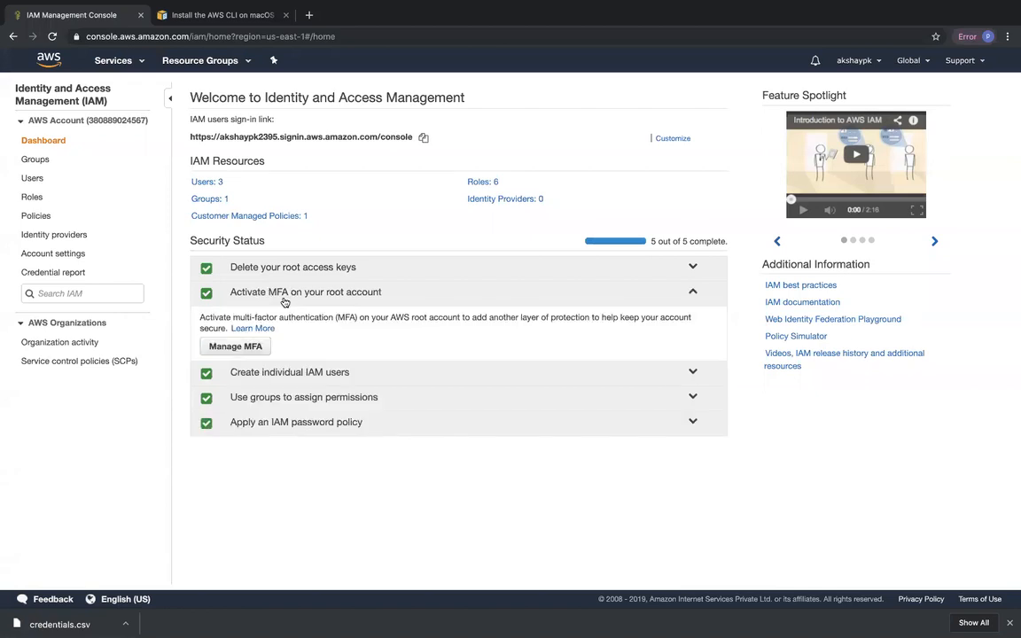
click(237, 346)
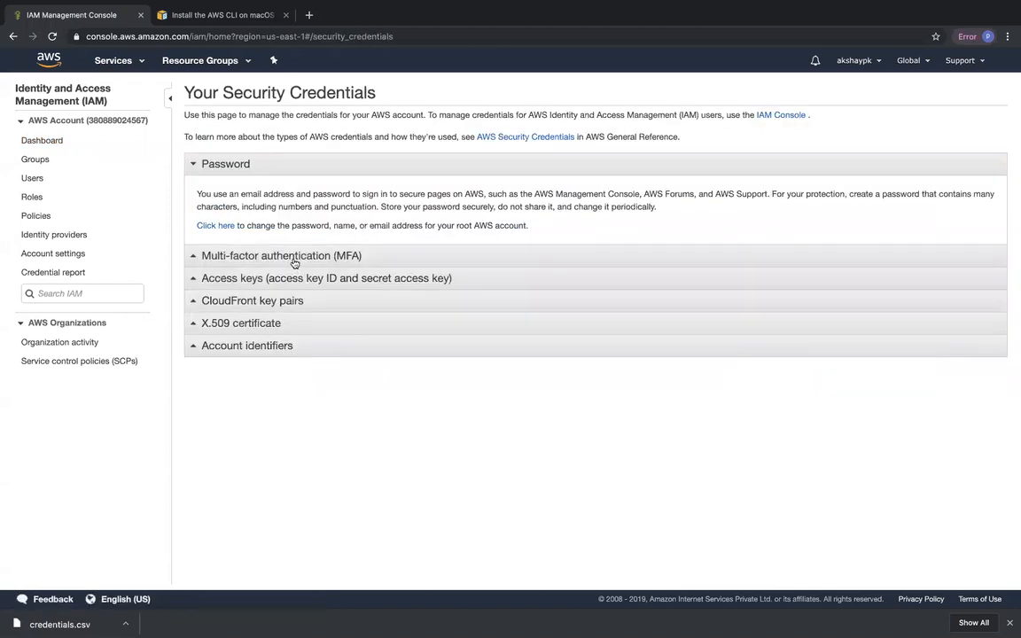
click(266, 256)
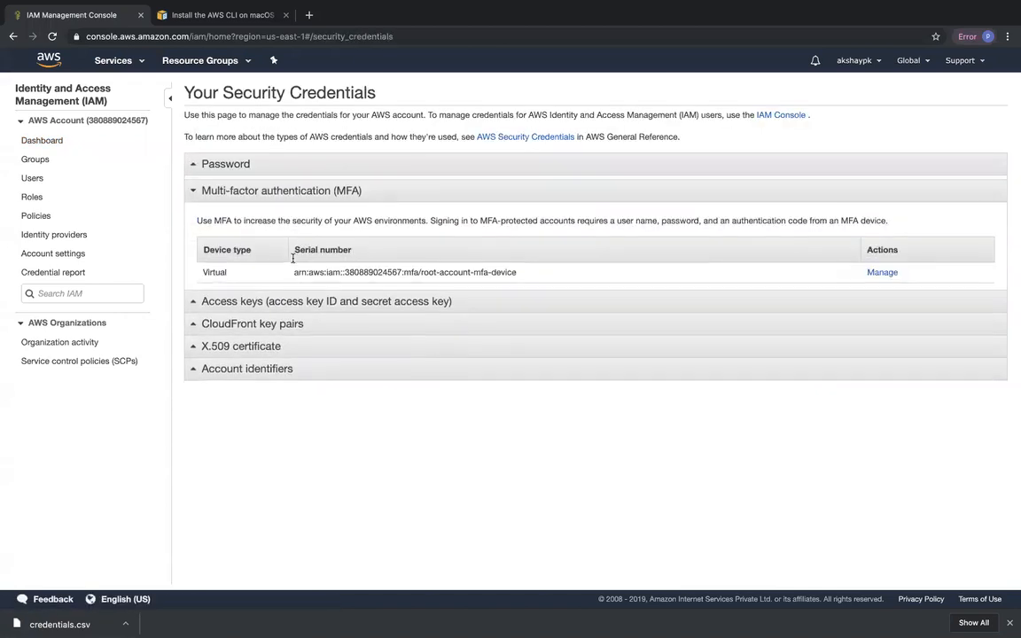
Remove the root account's virtual MFA device and return to the IAM dashboard
click(876, 269)
click(354, 172)
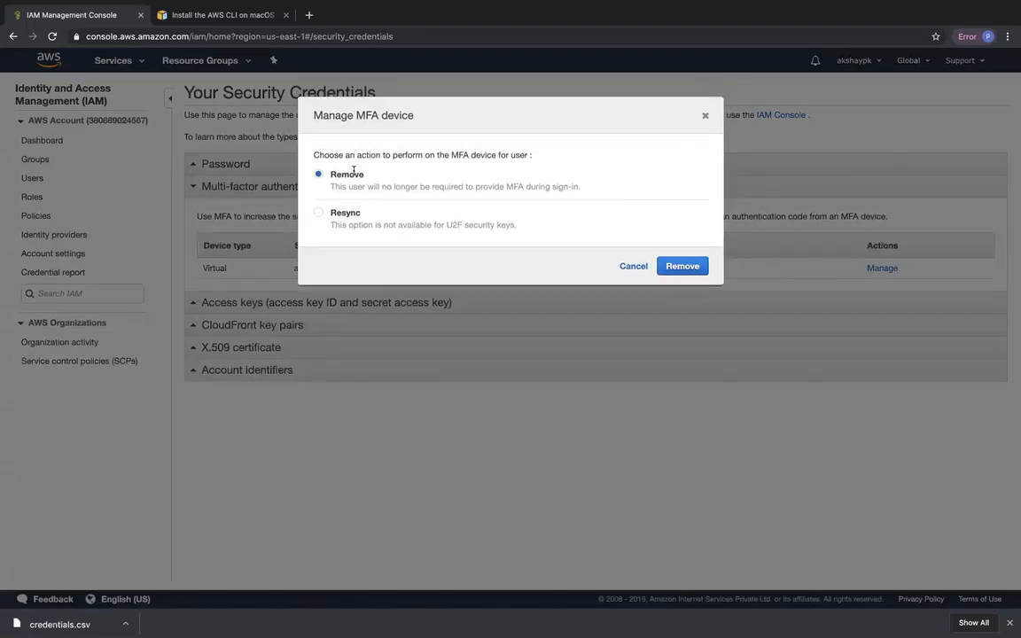
click(682, 265)
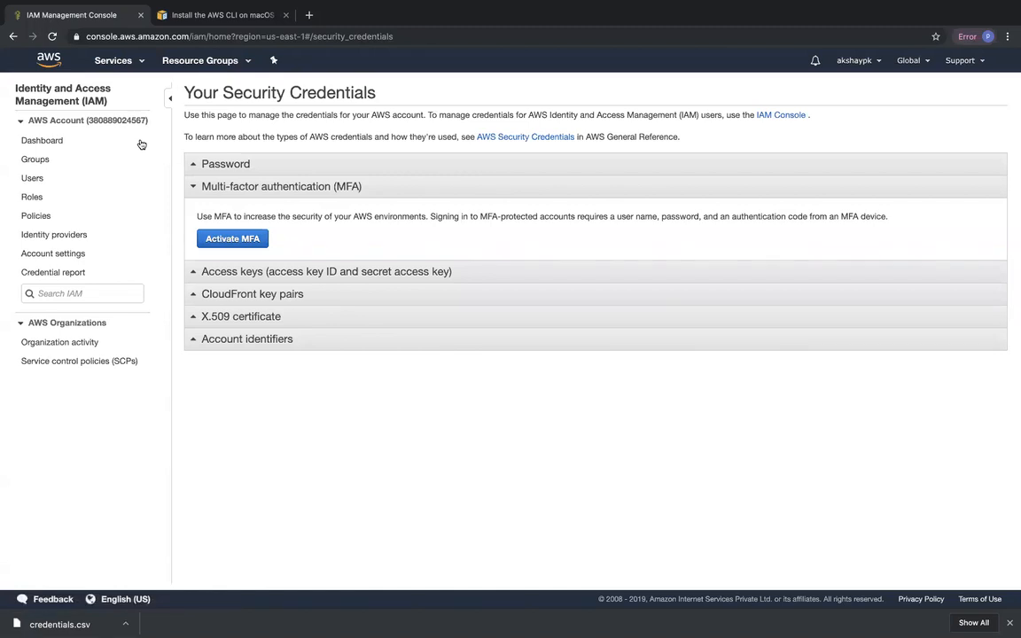
click(35, 142)
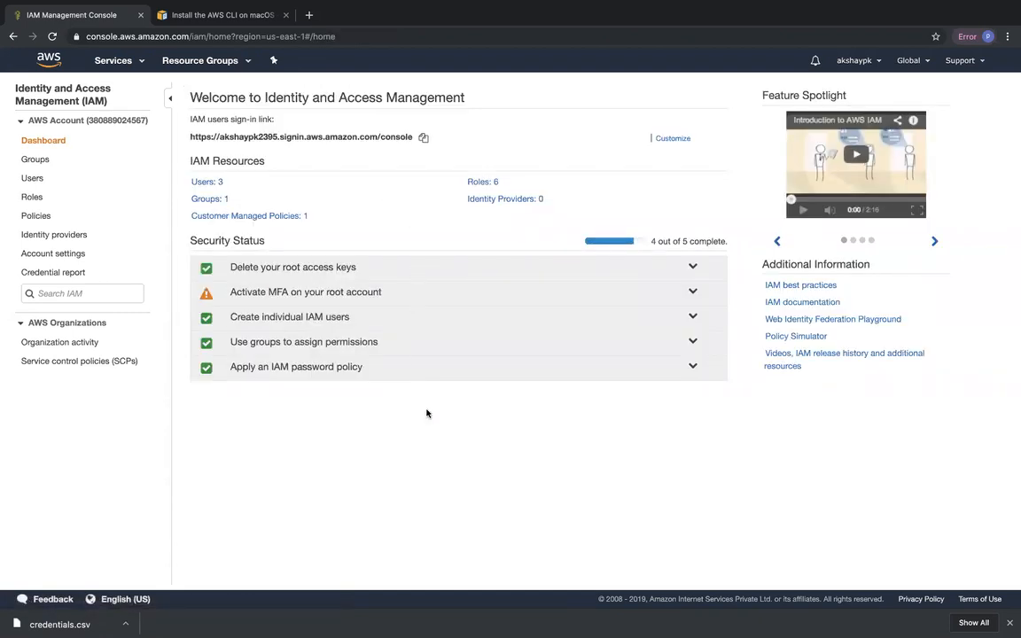
Switch to the other browser window with the S3 bucket containing the sap-hana folder
key(ctrl+Left)
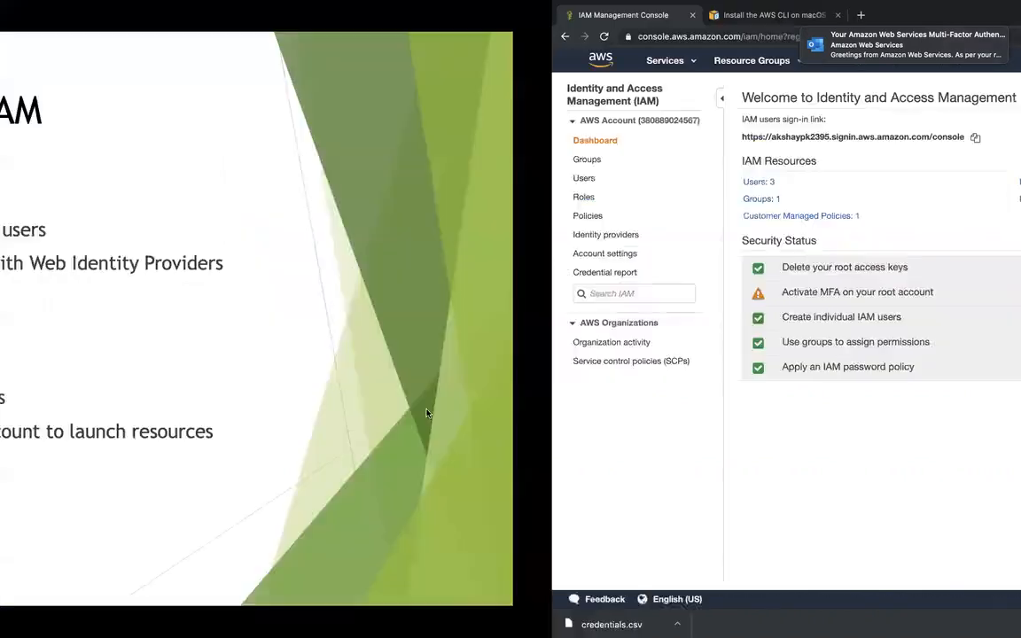
key(ctrl+Right)
key(ctrl+Right)
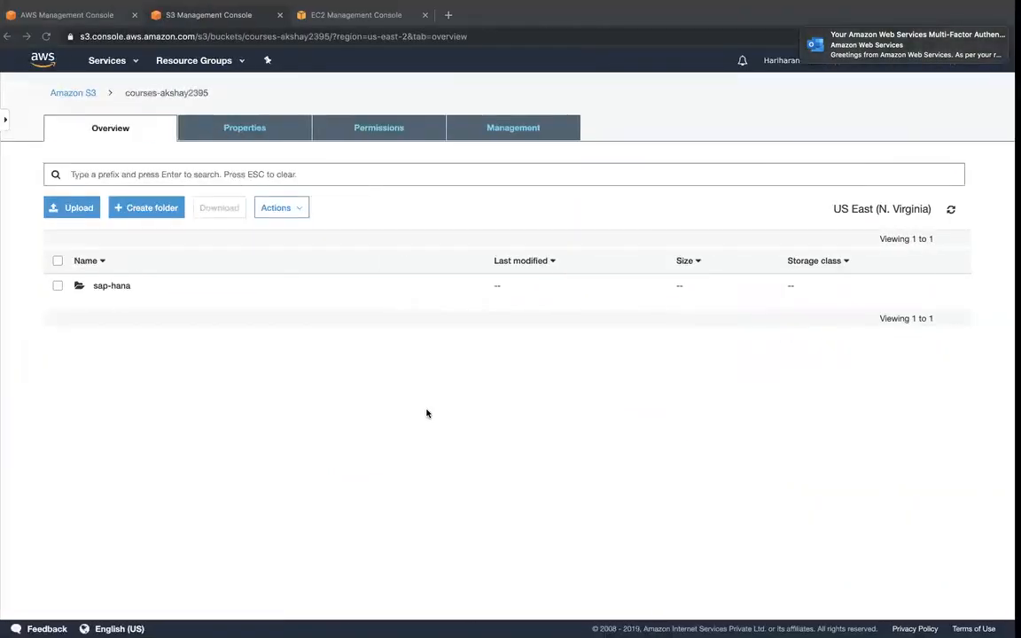